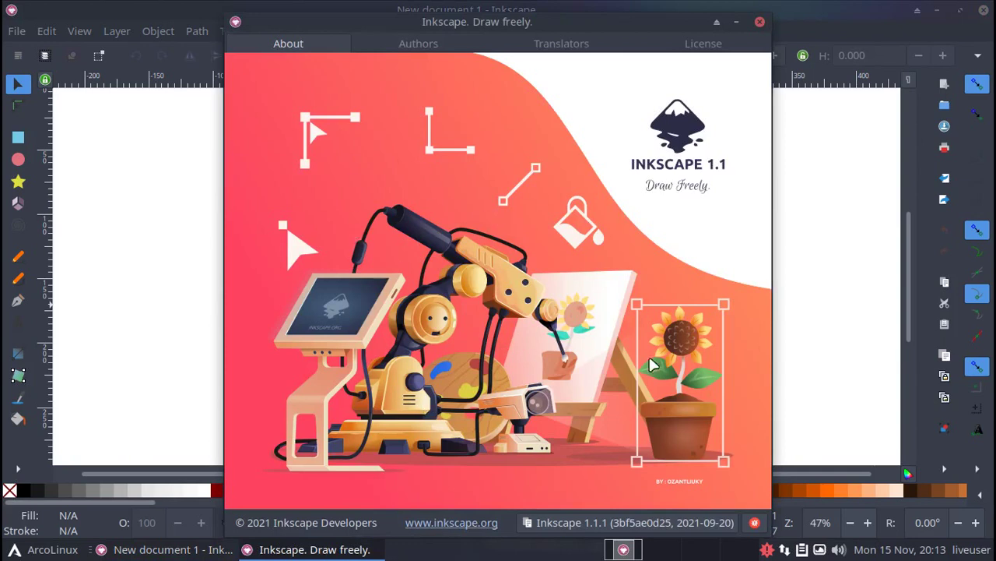
Close the Inkscape about window and Inkscape itself, and launch Peek from the Graphics applications
left_click(759, 21)
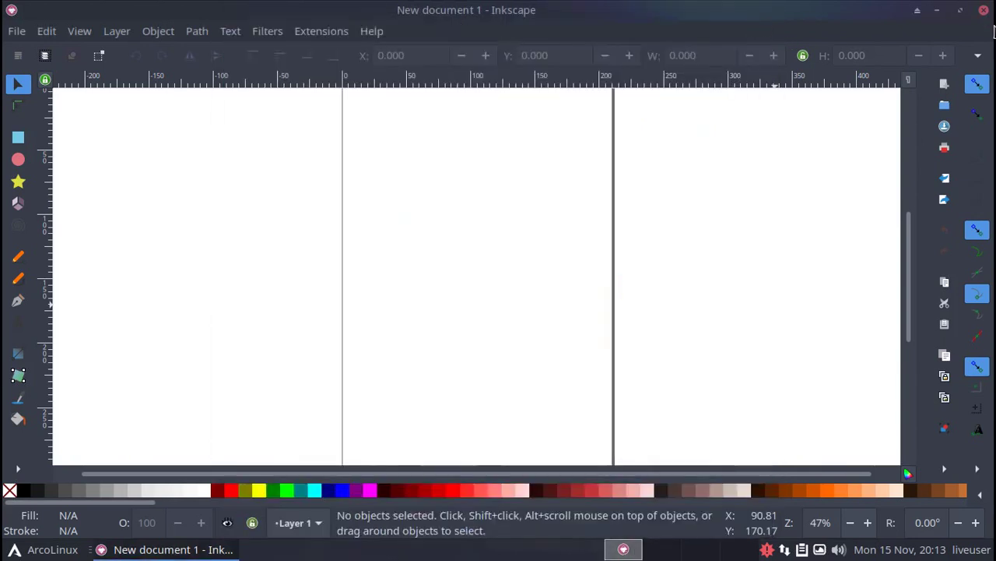
left_click(983, 10)
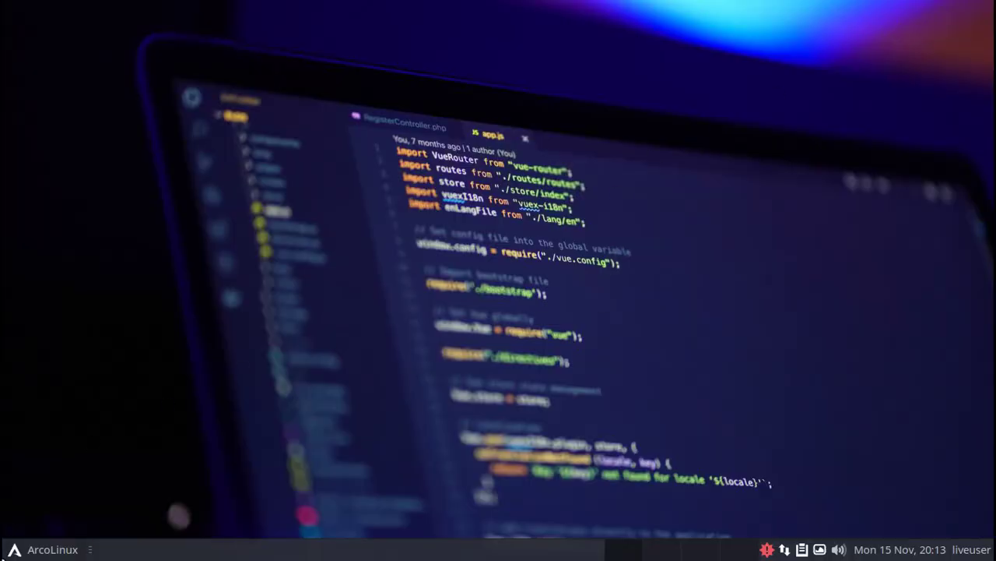
left_click(7, 549)
left_click(109, 239)
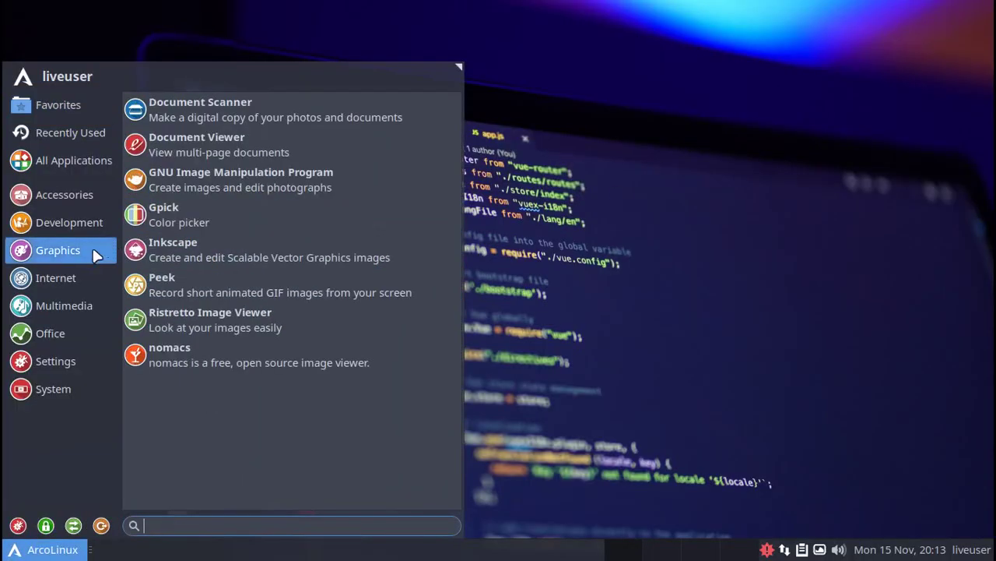
left_click(398, 291)
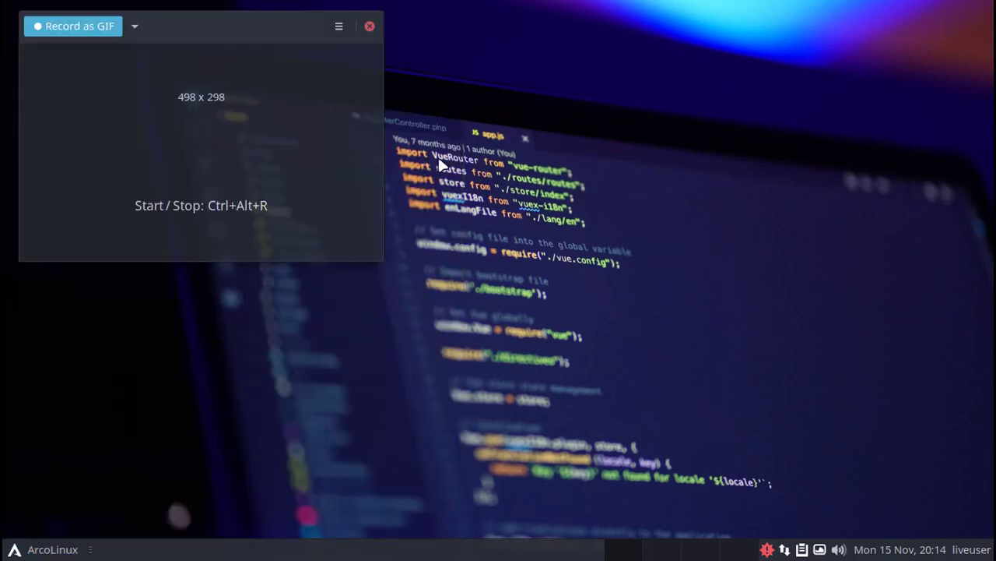
Move Peek's recording frame toward the middle of the desktop, enlarge it to about 675 x 420, and choose MP4 as output format
left_click_drag(226, 37, 446, 81)
left_click_drag(601, 301, 734, 394)
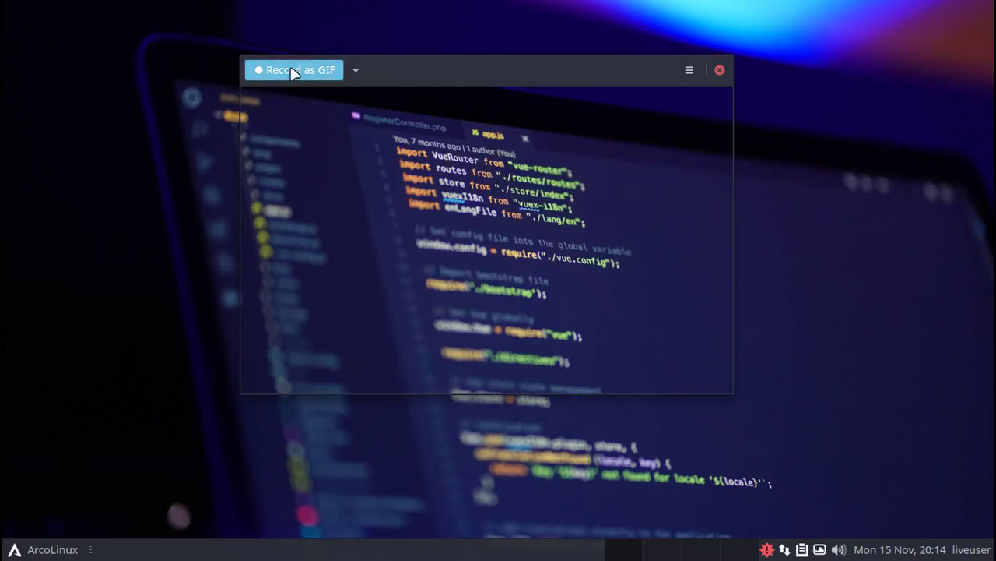
left_click(356, 68)
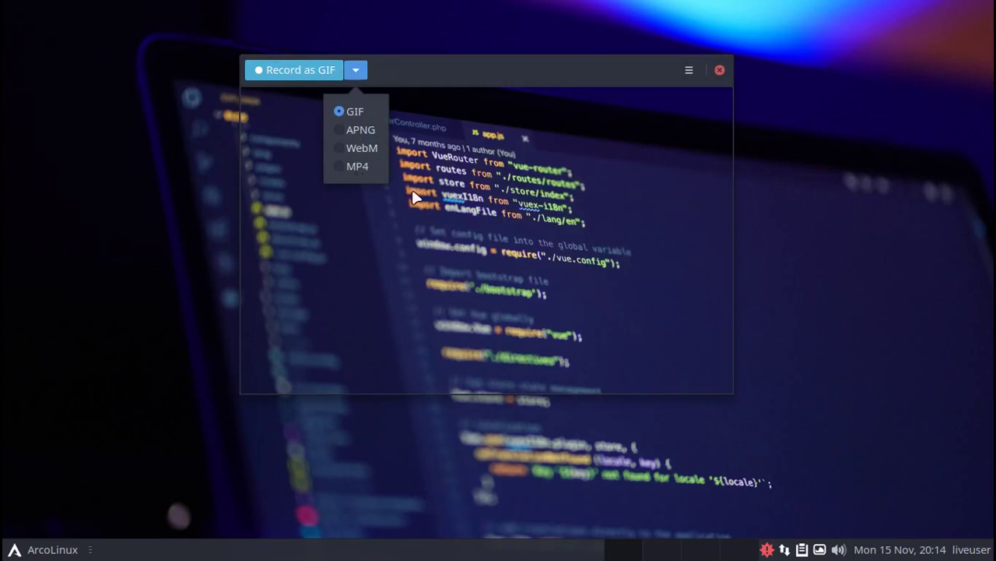
left_click(343, 167)
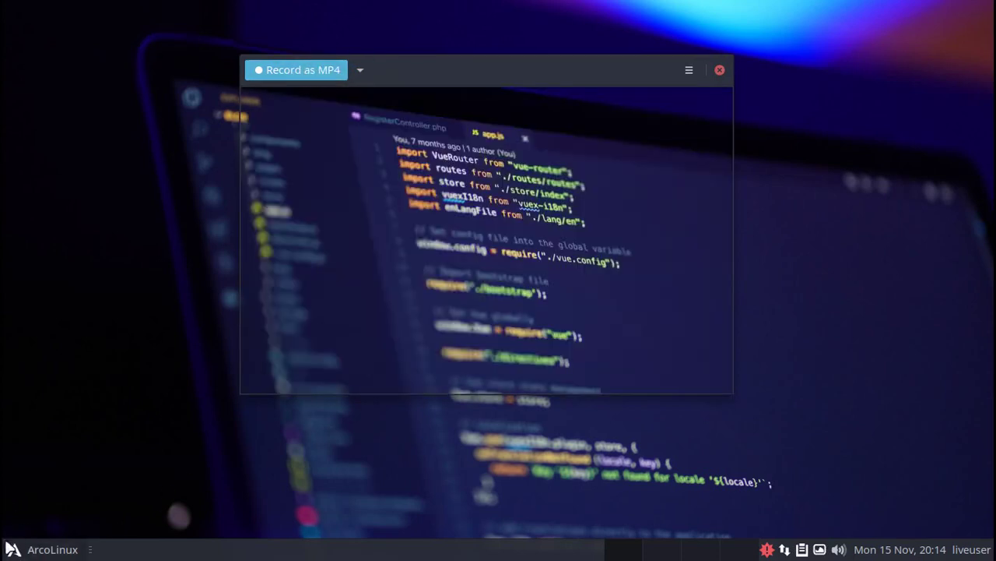
Open the home folder in Thunar File Manager and position the Peek recording frame over its folders
left_click(12, 548)
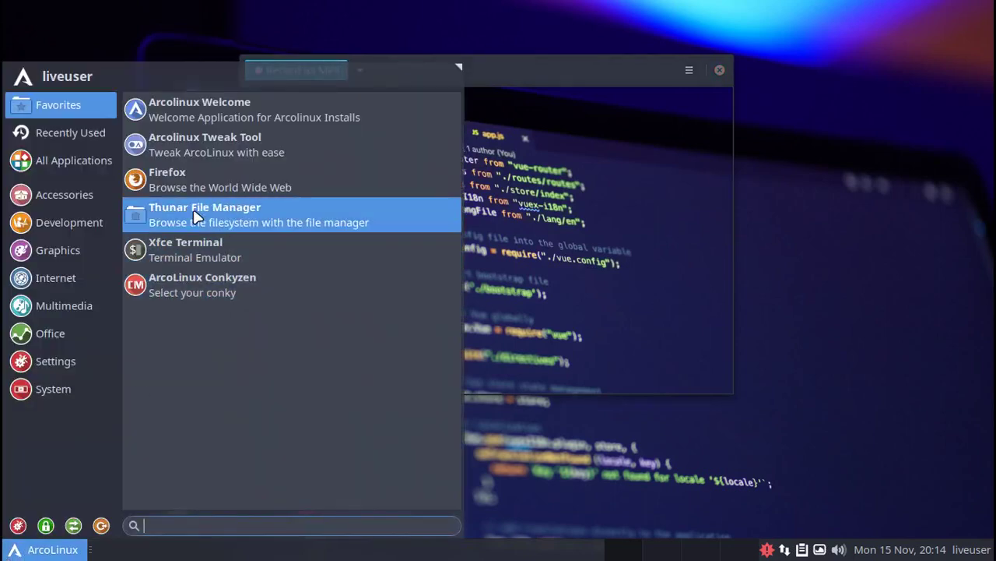
left_click(197, 217)
left_click_drag(426, 74, 412, 19)
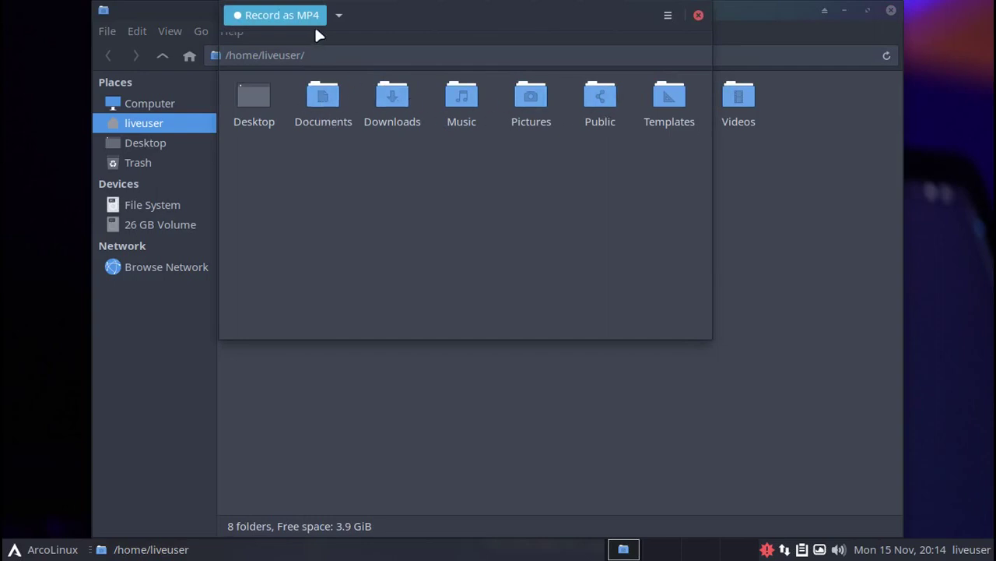
Switch Peek's output format to GIF and start recording the framed area
left_click(340, 16)
left_click(333, 55)
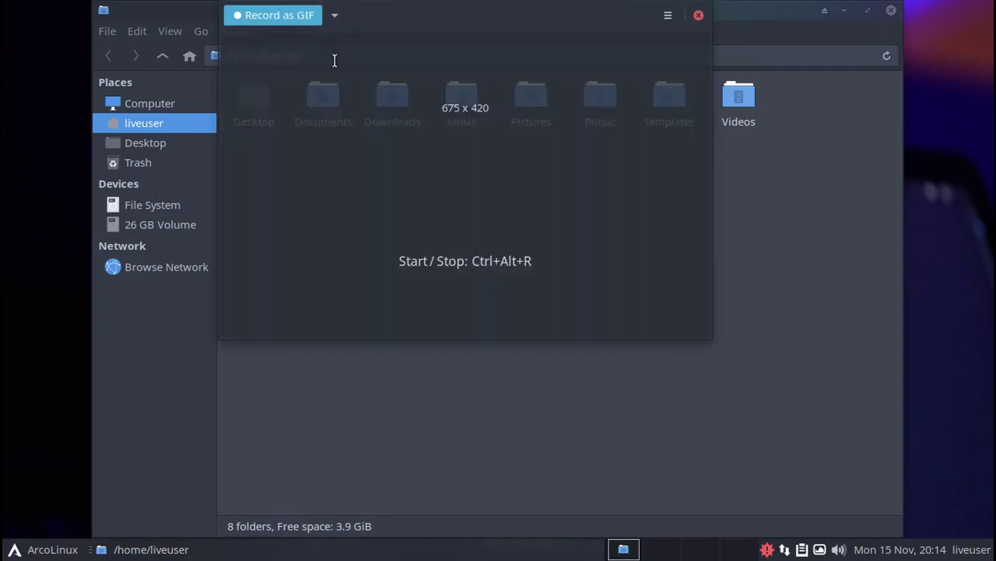
left_click(265, 16)
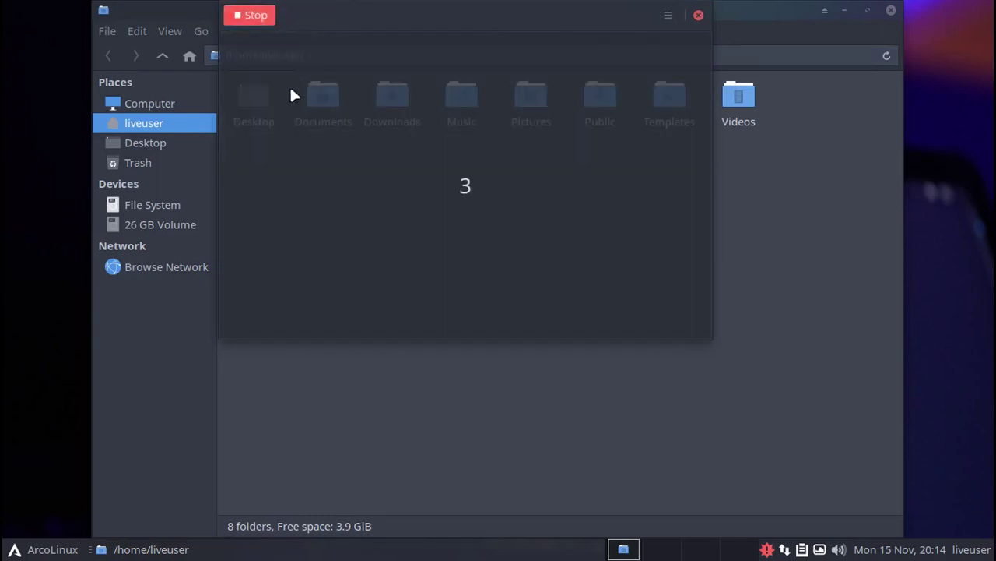
Open the Documents and Downloads folders one after the other while recording, returning to the home folder each time
double_click(316, 105)
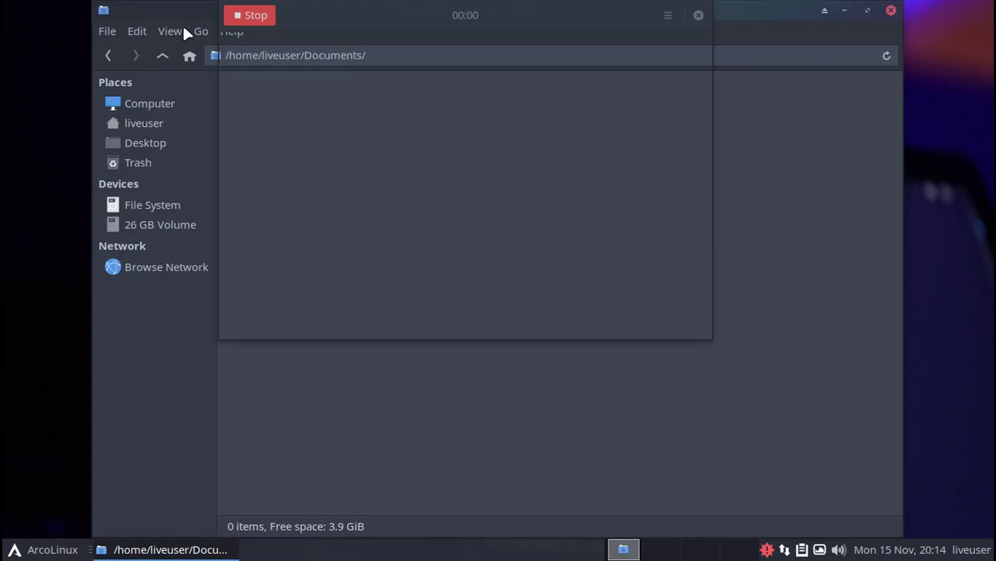
left_click(109, 55)
left_click(404, 117)
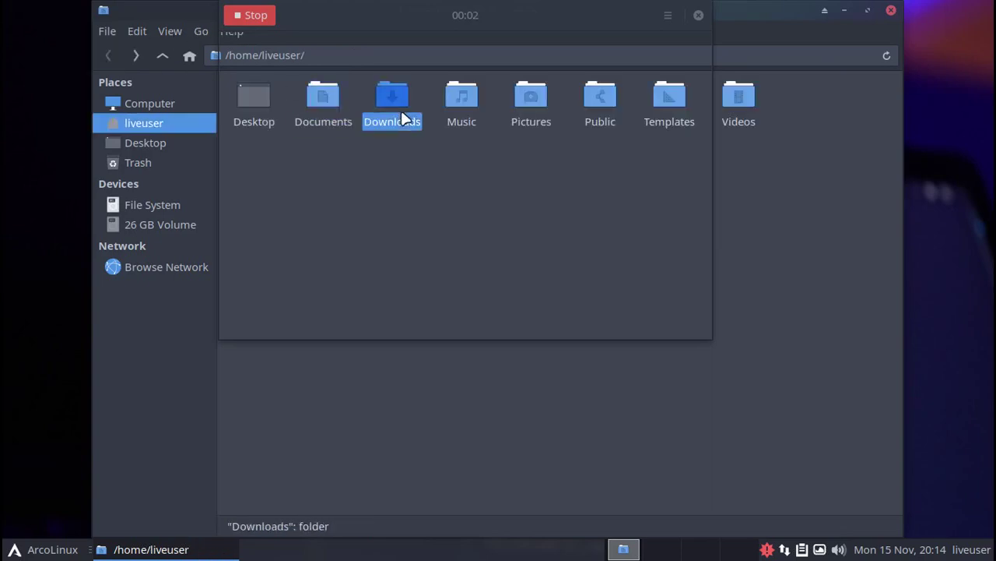
double_click(404, 117)
left_click(116, 56)
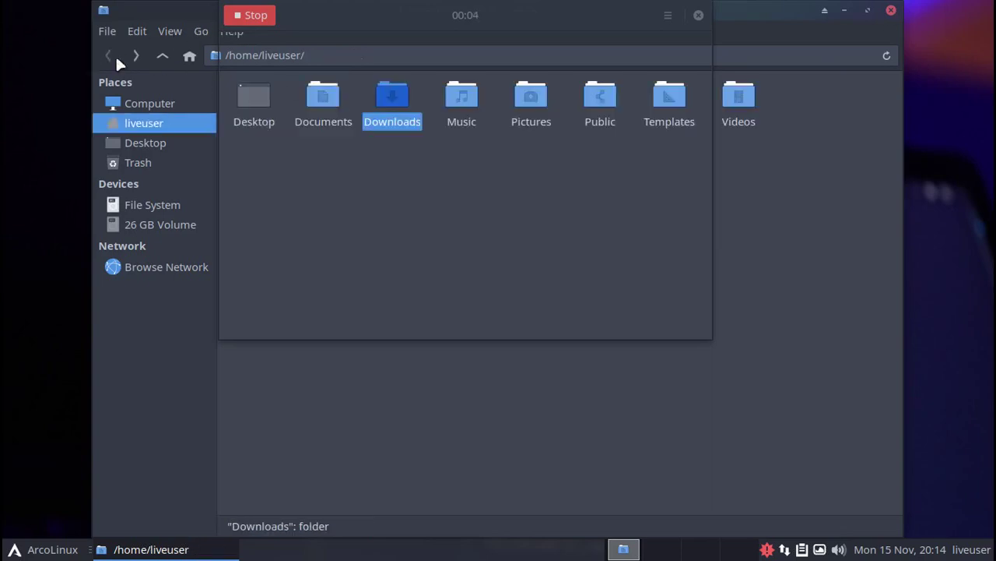
left_click(263, 21)
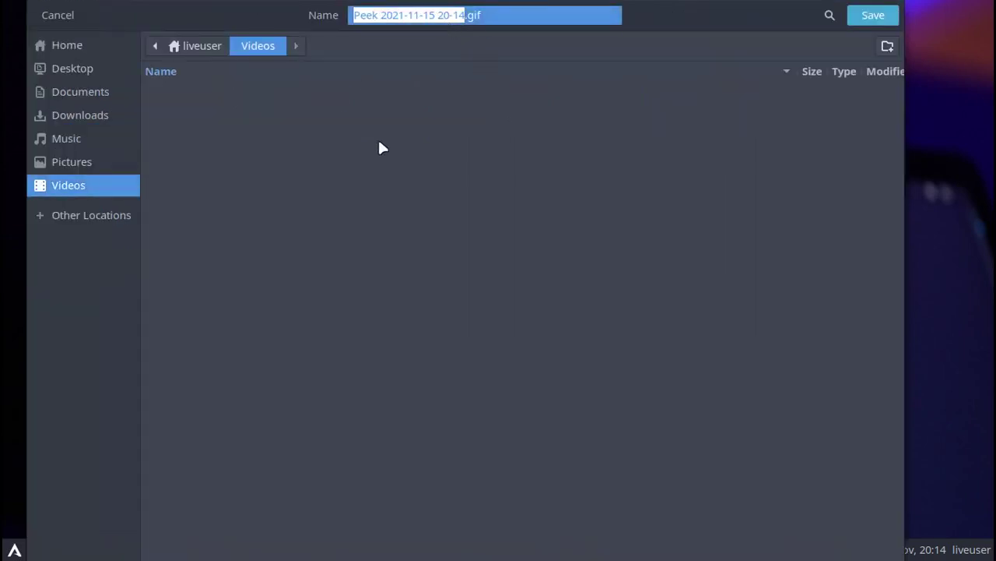
left_click(880, 17)
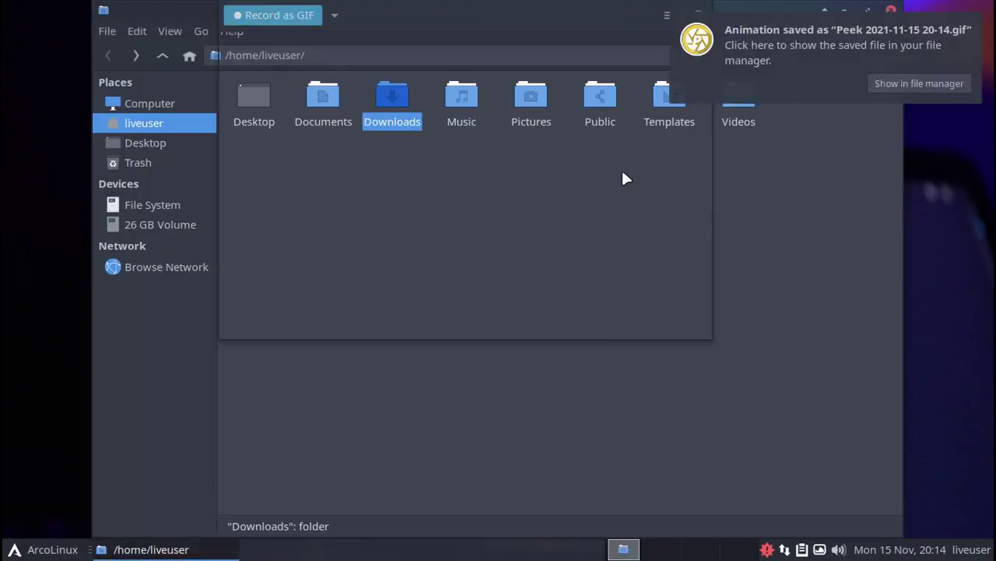
left_click(567, 189)
left_click_drag(374, 42, 365, 154)
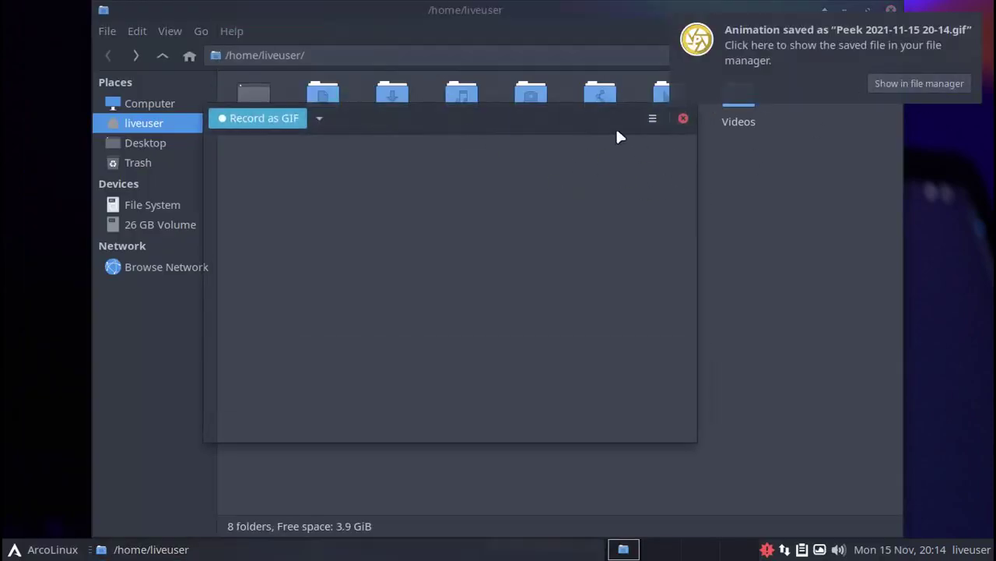
left_click(685, 117)
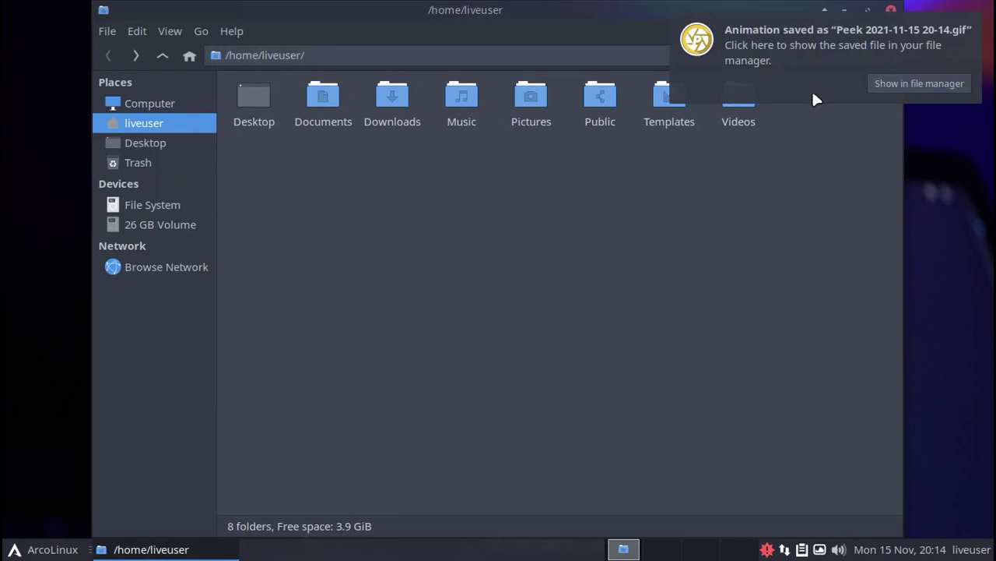
Play the saved GIF from the Videos folder in the image viewer, and close the viewer and the file manager
left_click(918, 83)
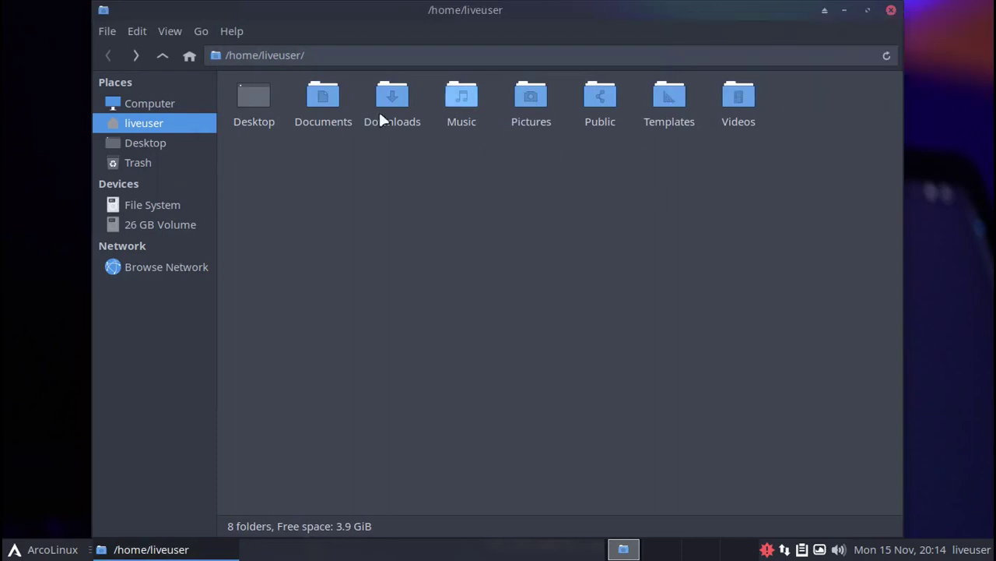
double_click(732, 102)
left_click(250, 113)
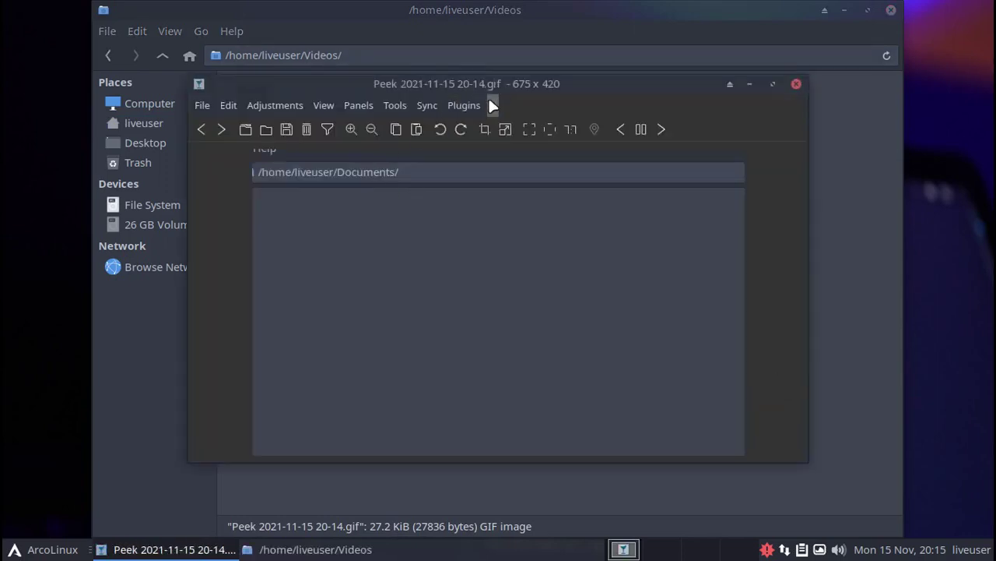
left_click_drag(524, 88, 560, 88)
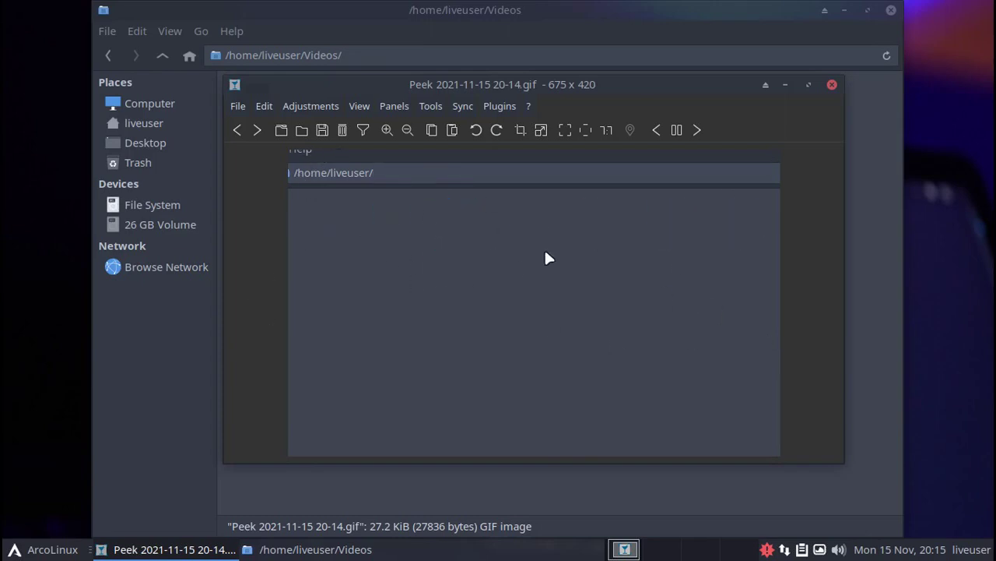
left_click(831, 84)
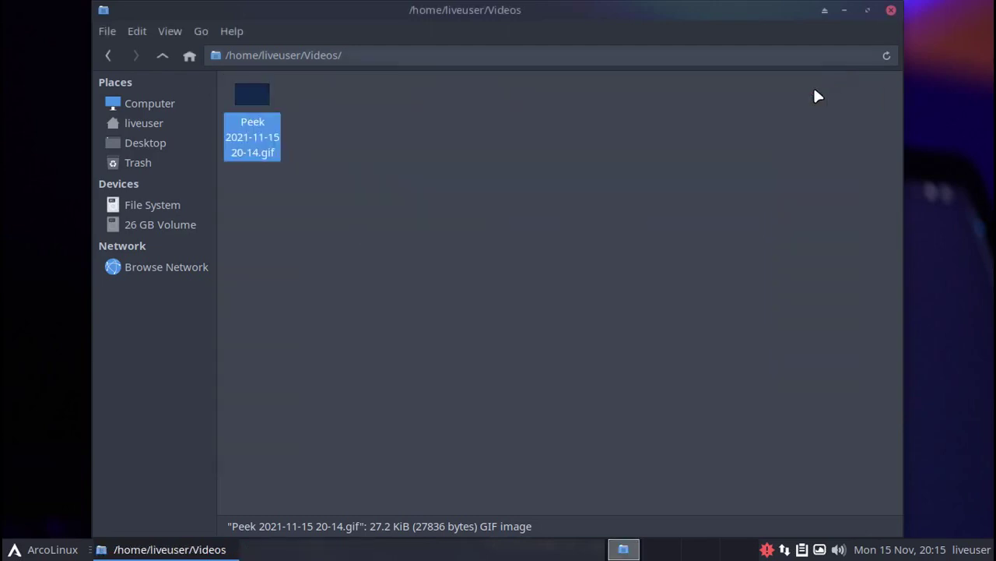
left_click(891, 10)
Review the applications in the Graphics, Internet and Multimedia categories and launch the Pragha music player
left_click(17, 554)
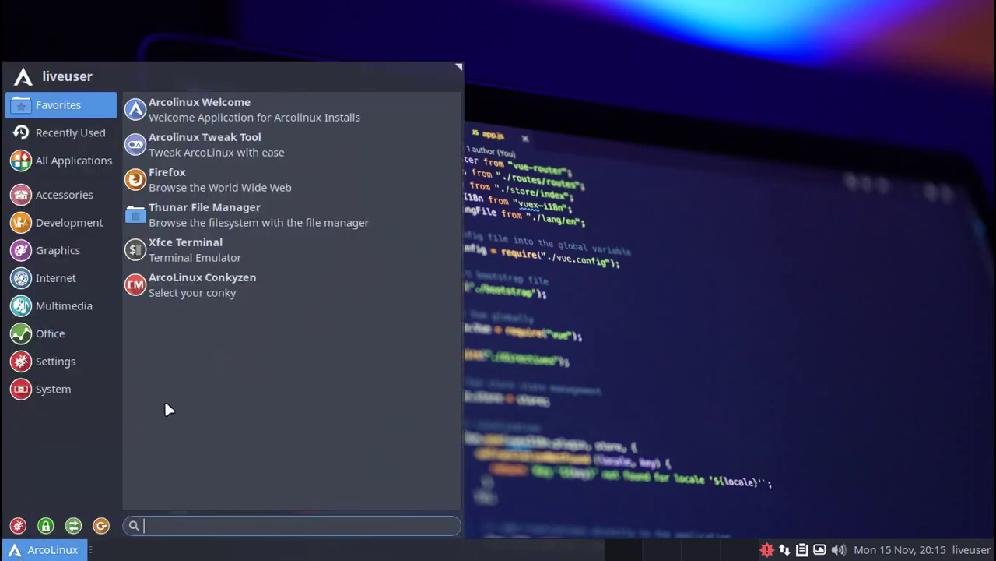
left_click(69, 254)
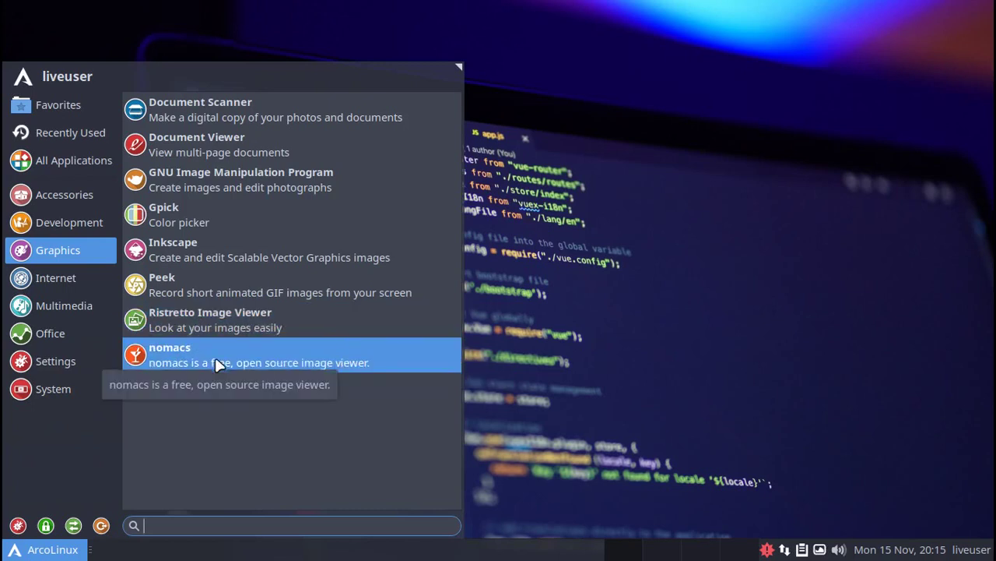
left_click(62, 282)
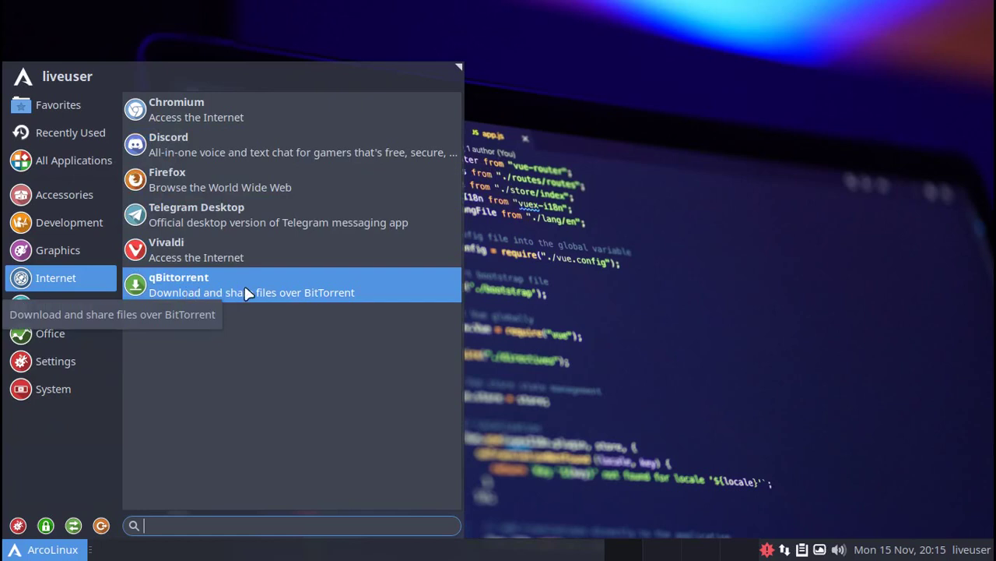
left_click(48, 311)
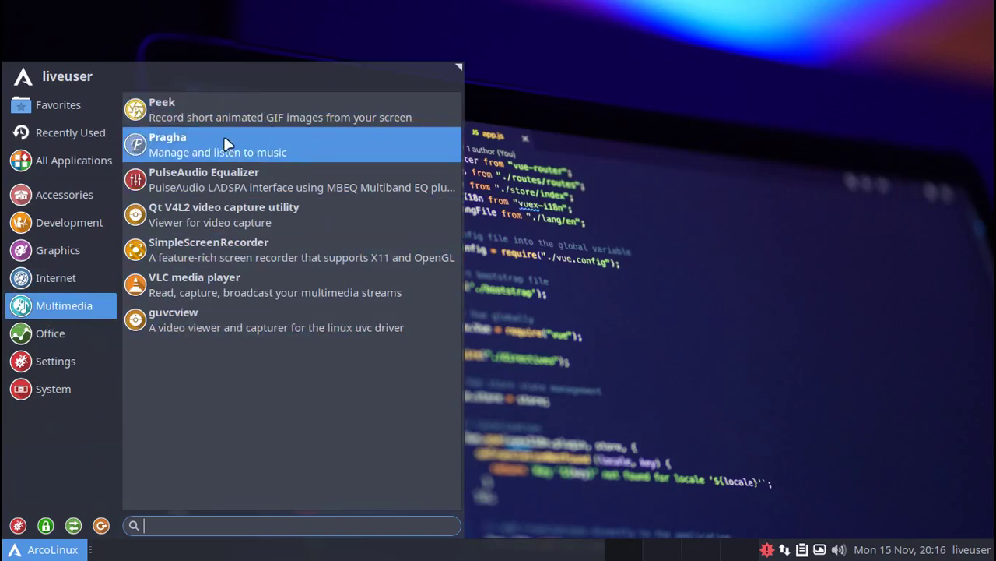
left_click(320, 145)
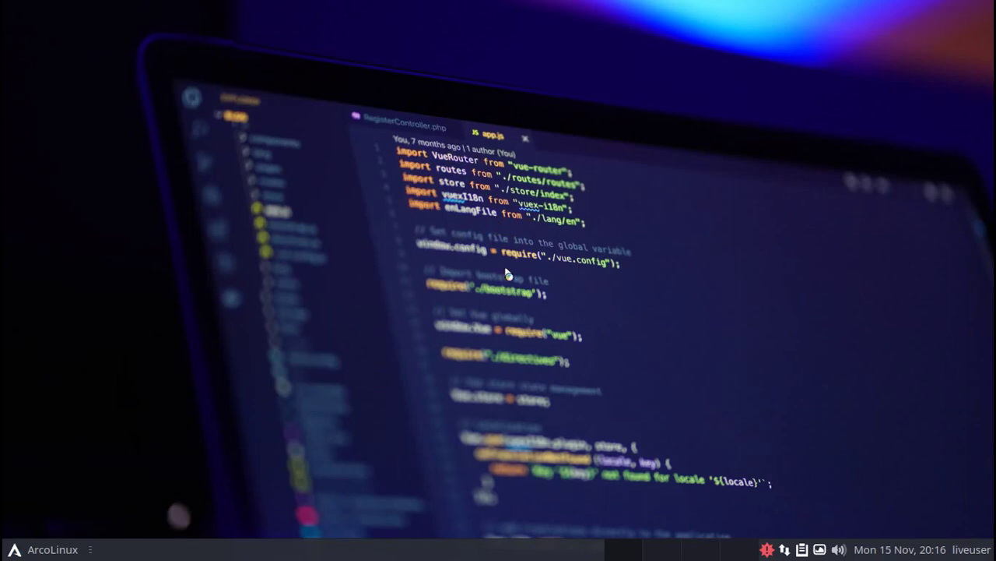
Revisit the Internet and Multimedia application categories while Pragha loads, and close the Pragha Music Player window
left_click(43, 549)
left_click(81, 287)
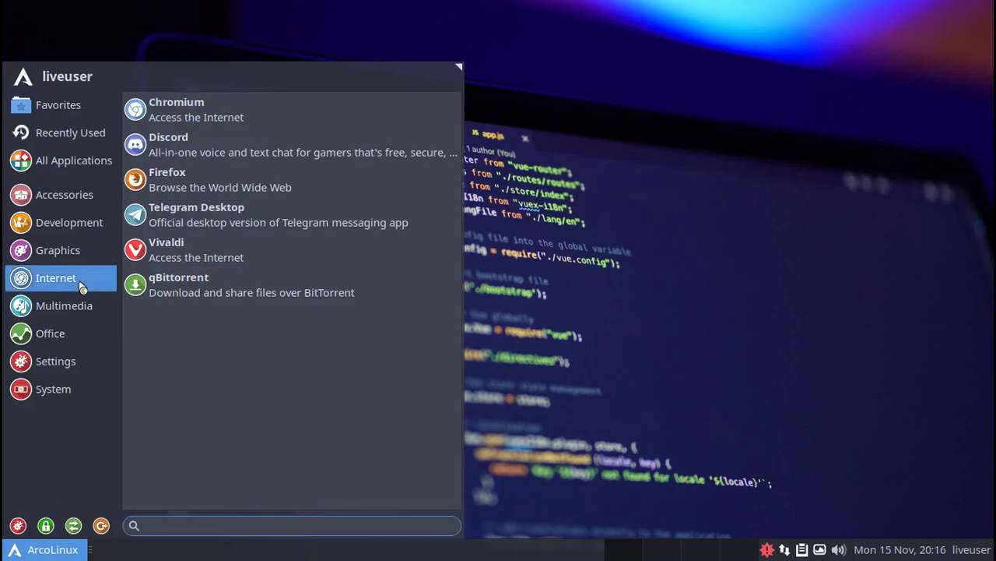
left_click(76, 304)
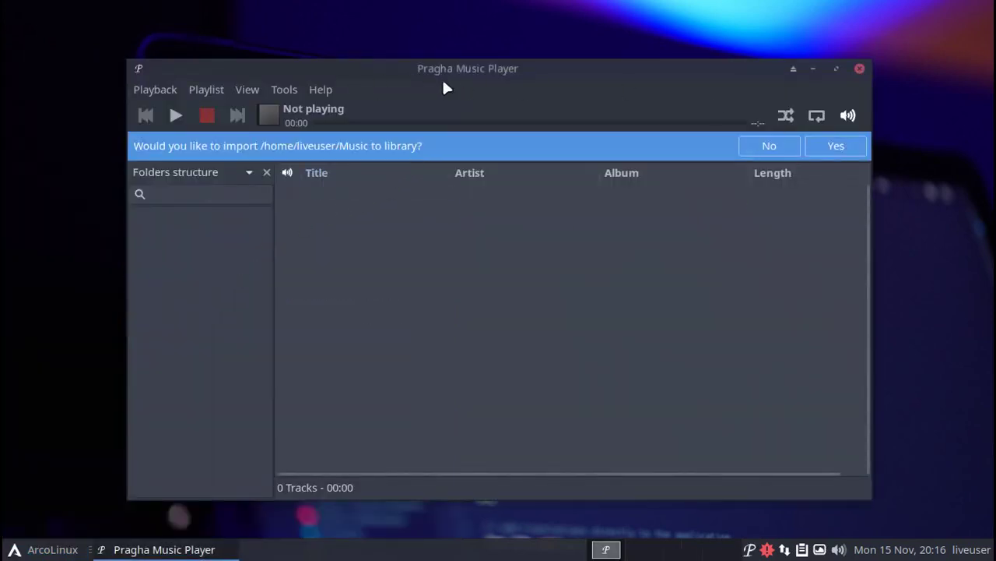
left_click(860, 68)
Launch SimpleScreenRecorder from the Multimedia applications
left_click(47, 549)
left_click(63, 305)
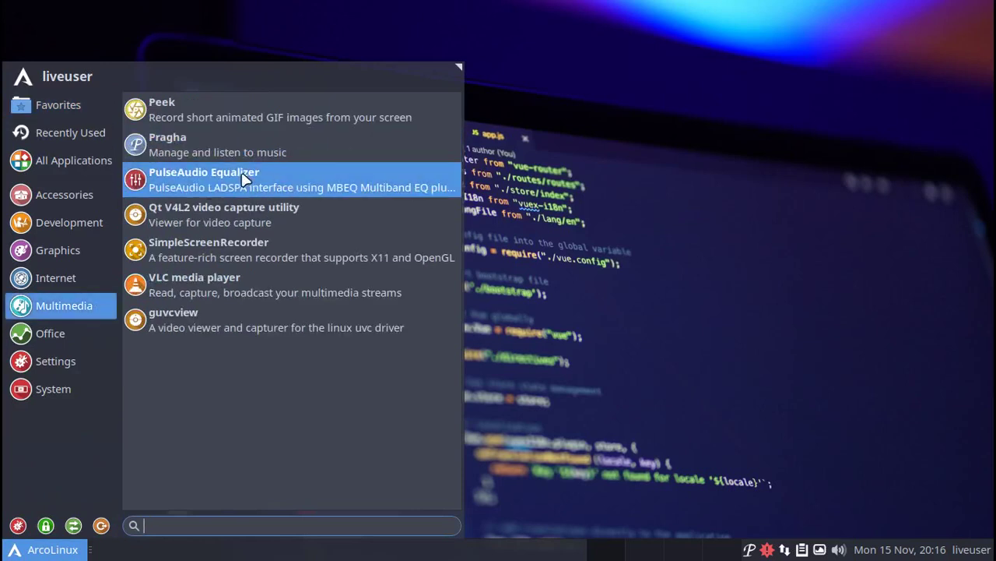
left_click(327, 257)
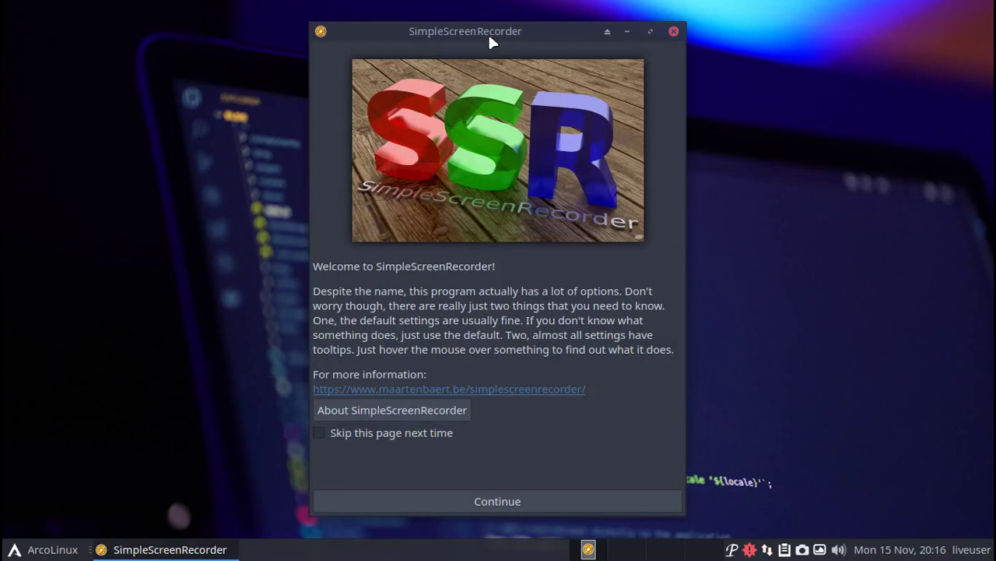
Enable skipping the welcome page next time, view the video and audio input settings, and close SimpleScreenRecorder
left_click(319, 432)
left_click(432, 502)
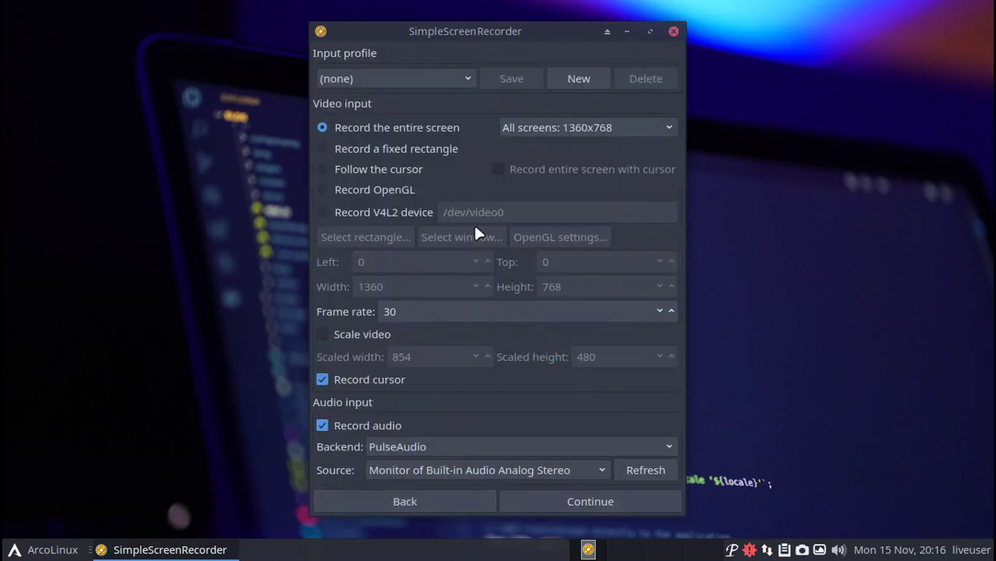
left_click(674, 31)
Review the applications available in the Multimedia and Office categories
left_click(46, 549)
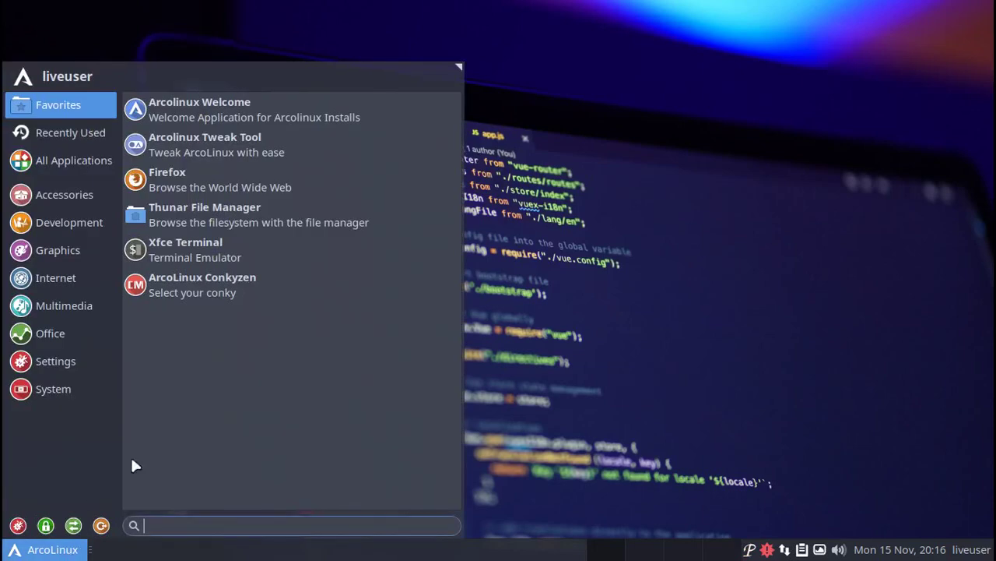
mouse_move(68, 304)
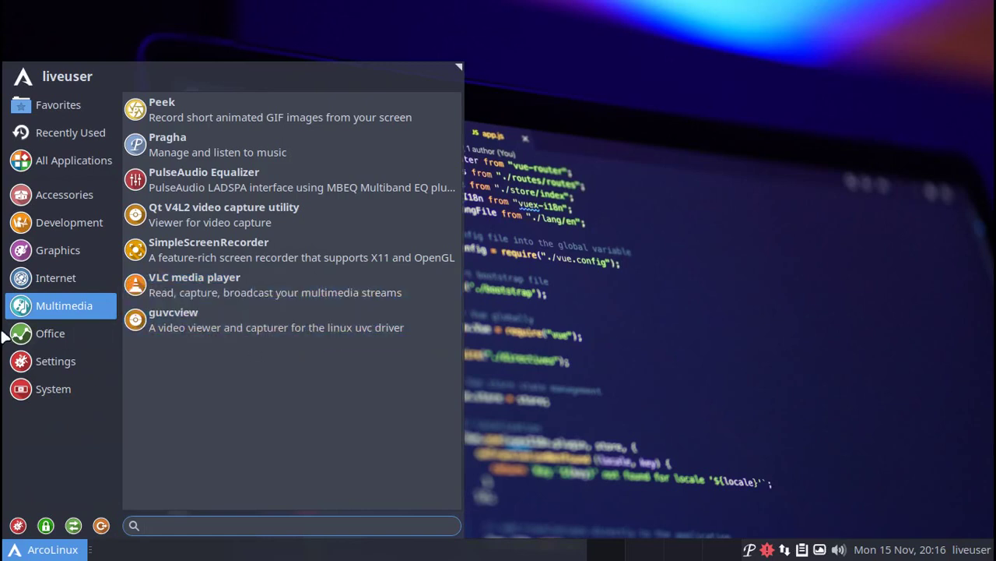
mouse_move(68, 334)
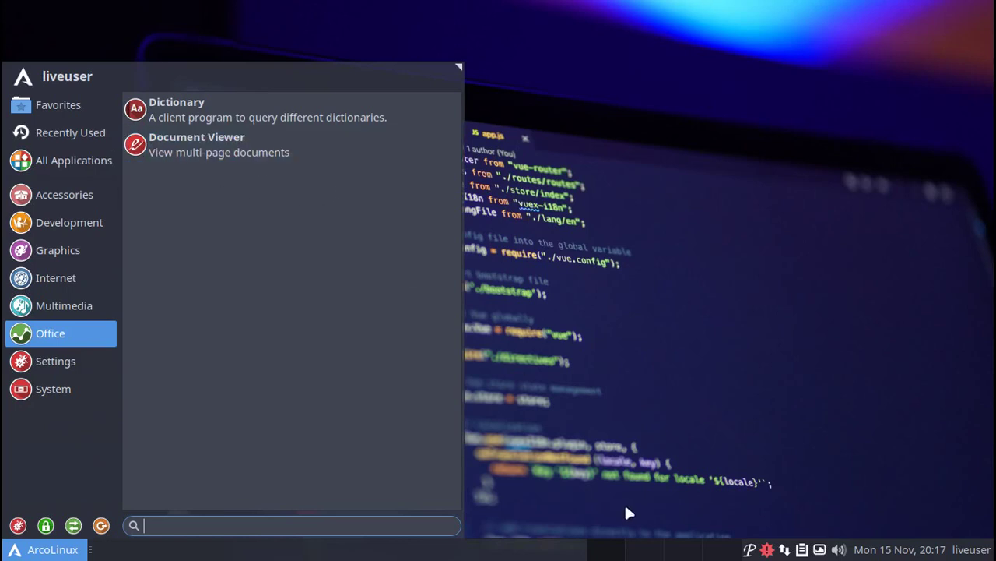
Review the applications listed in the Settings and System categories, and close the application menu
left_click(77, 359)
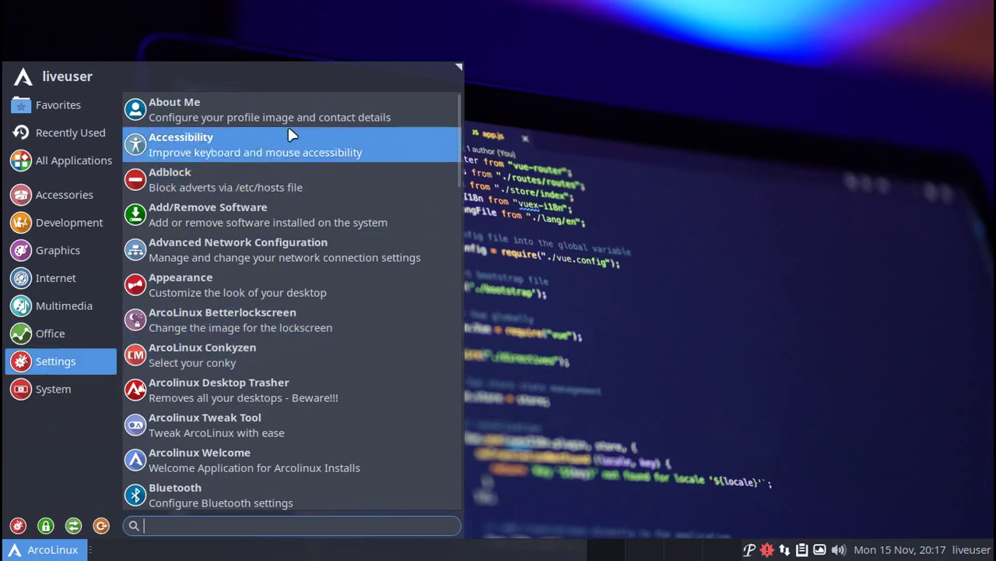
left_click_drag(459, 124, 446, 469)
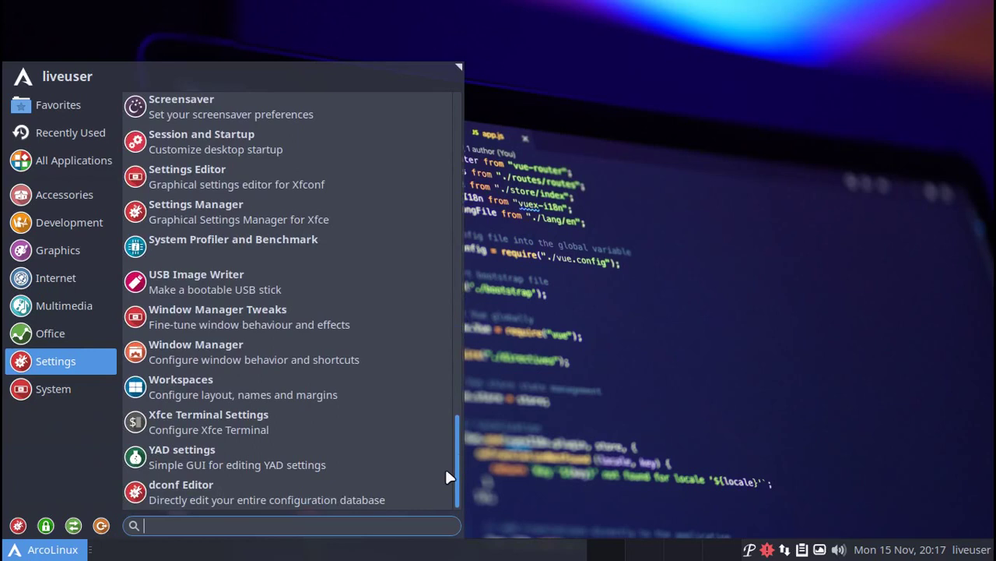
left_click(23, 389)
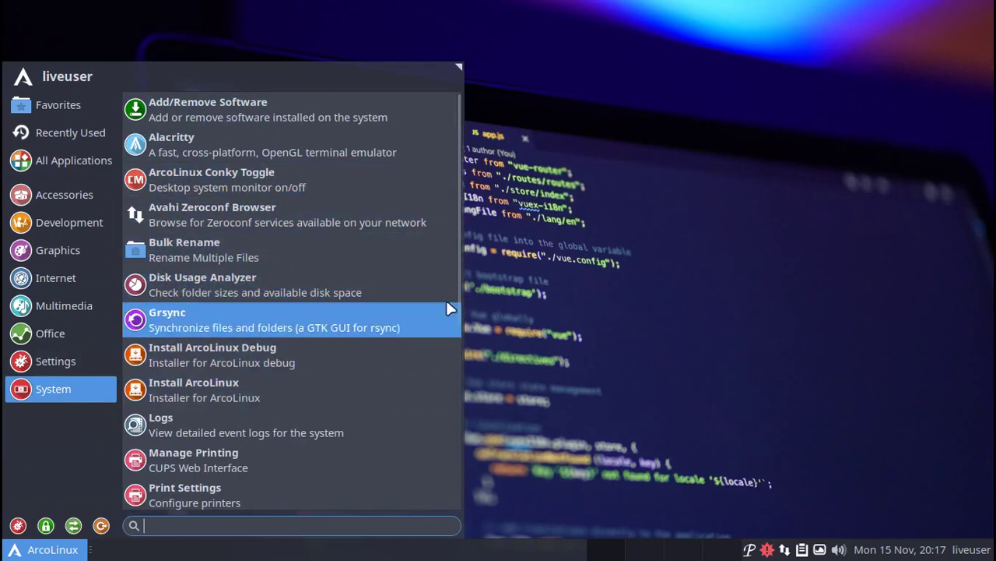
scroll(456, 292, "down", 1)
left_click_drag(460, 304, 439, 467)
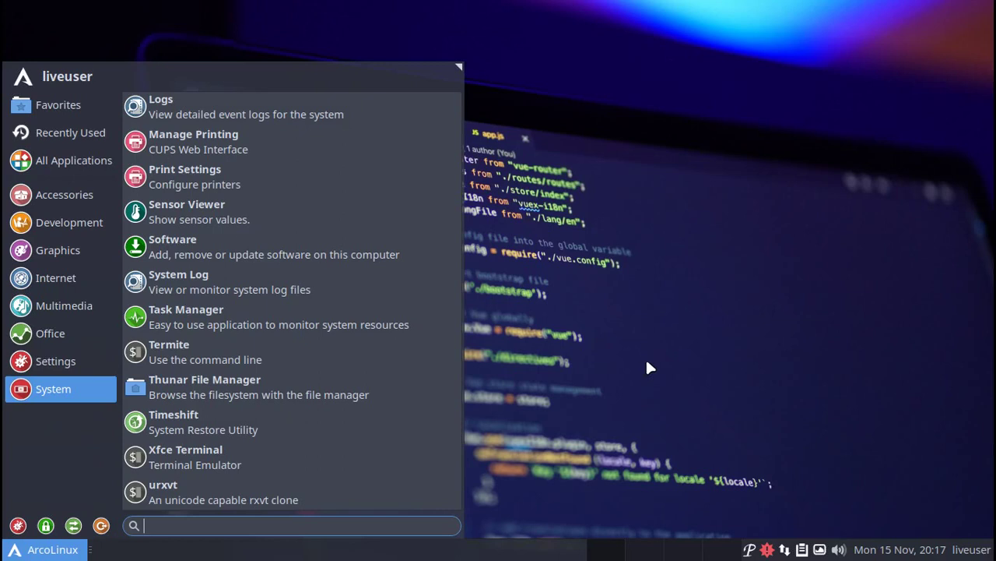
key("Escape")
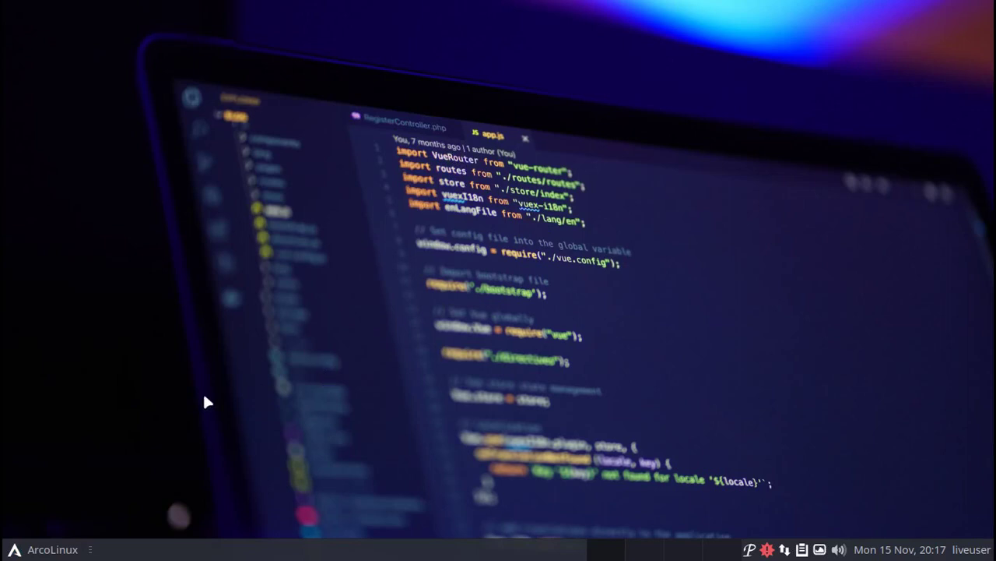
Launch the Plank dock from the Accessories applications
left_click(39, 549)
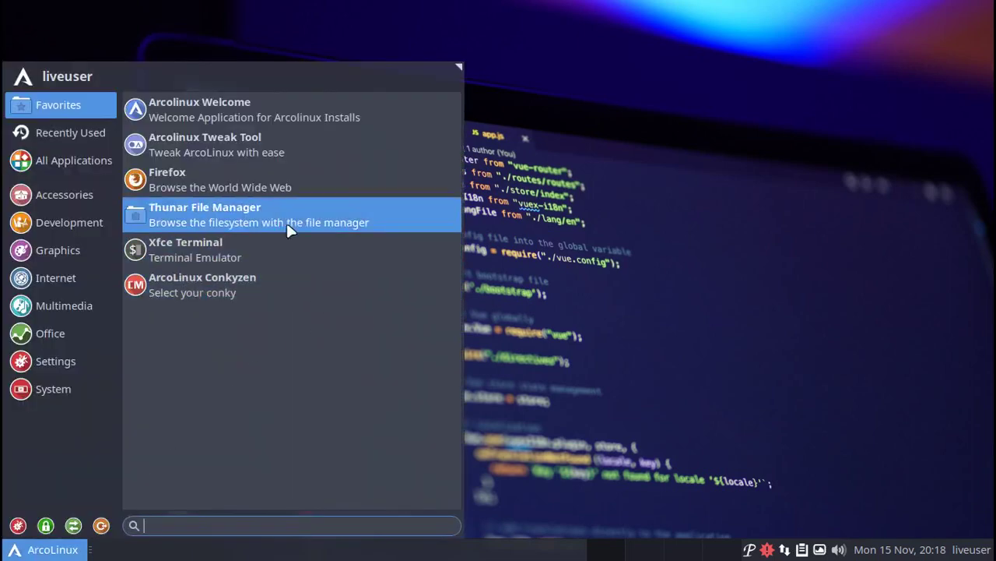
left_click(43, 199)
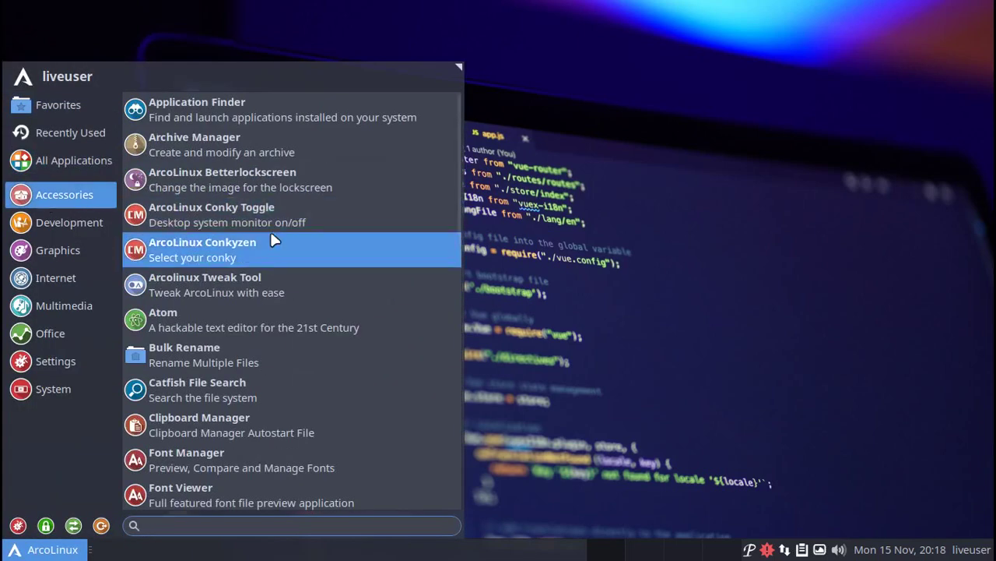
scroll(230, 362, "down", 3)
scroll(237, 372, "down", 6)
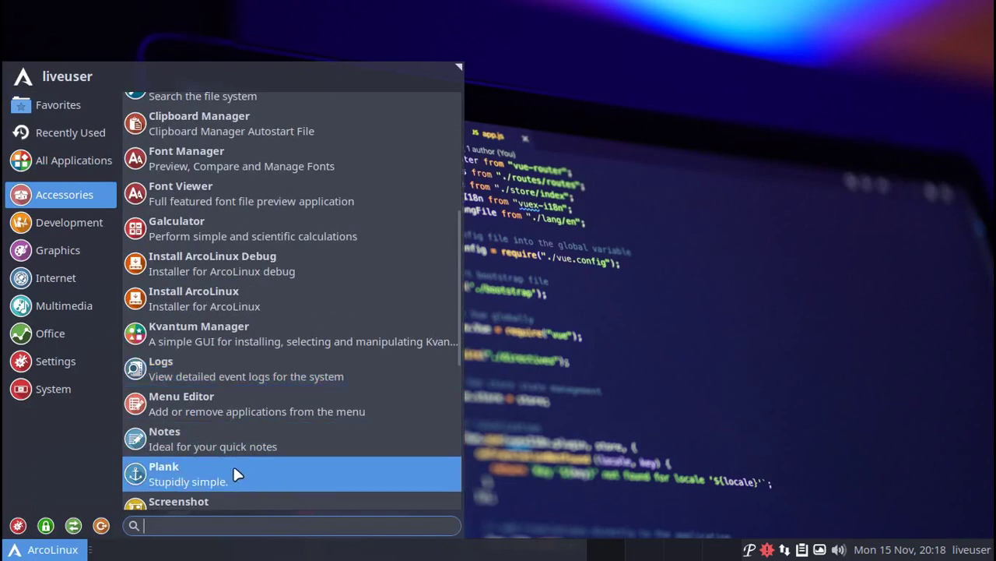
left_click(236, 474)
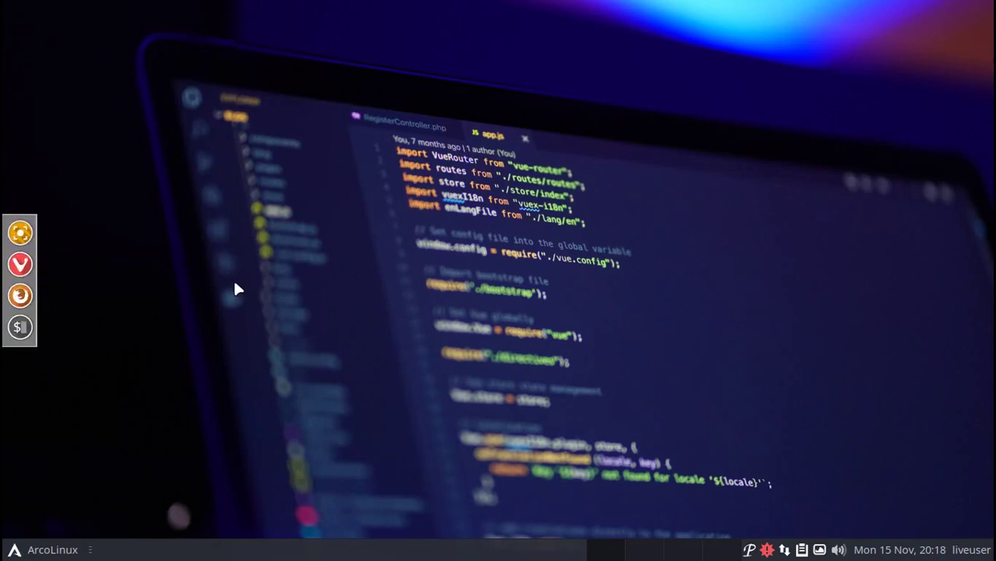
Open the Plank preferences and try the PantheonVetro and OSXYosemite themes on the dock
right_click(11, 290)
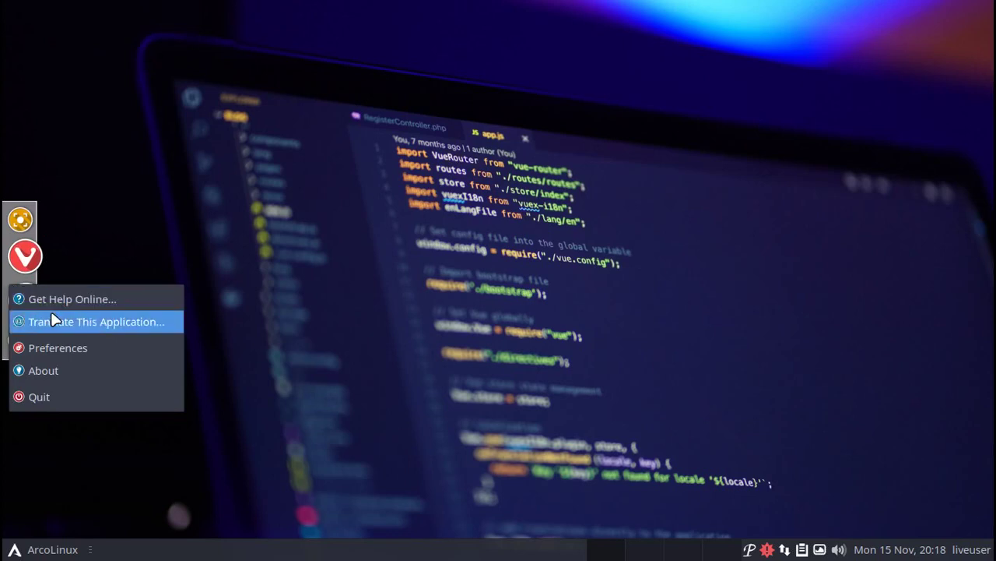
left_click(77, 349)
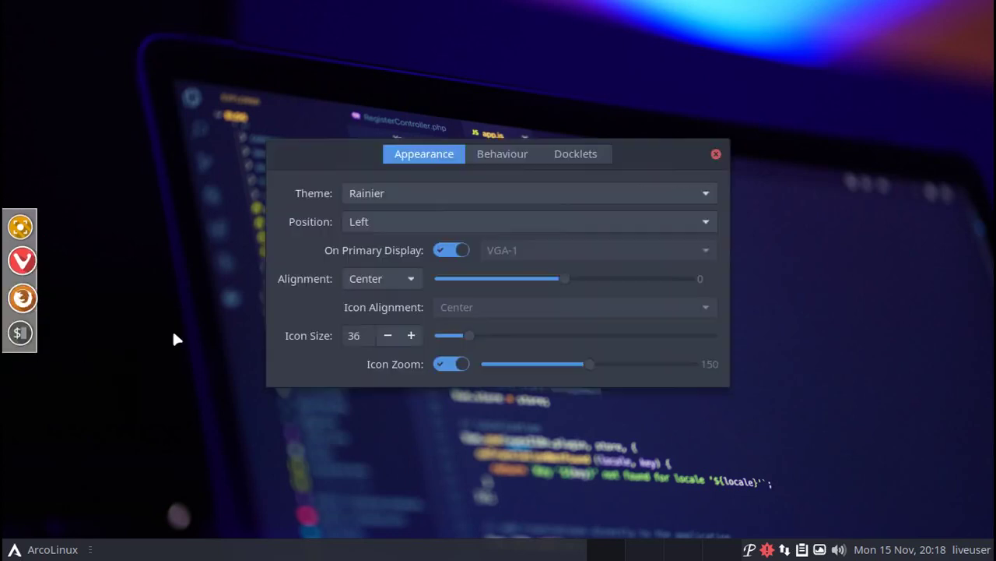
left_click(389, 200)
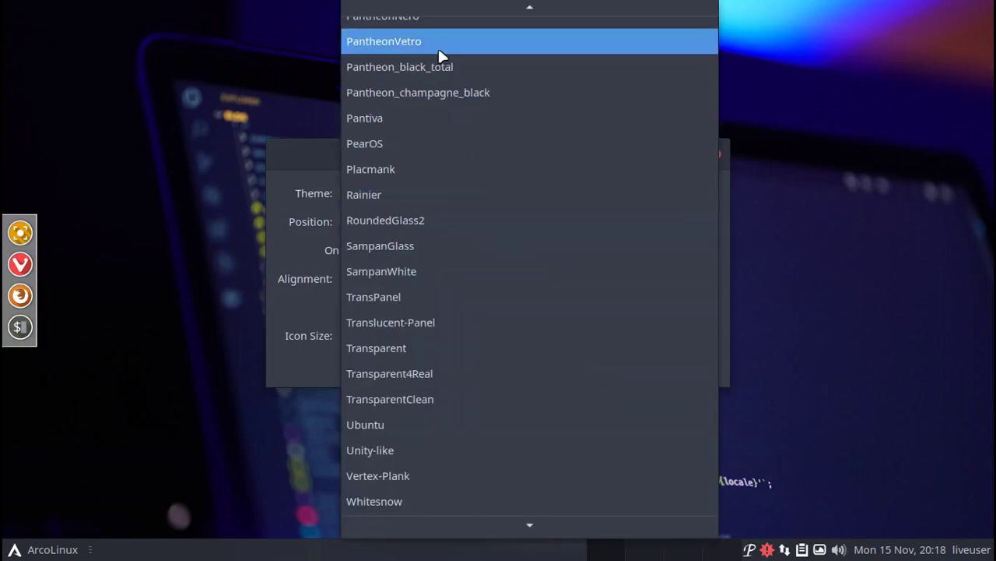
left_click(438, 43)
left_click(402, 190)
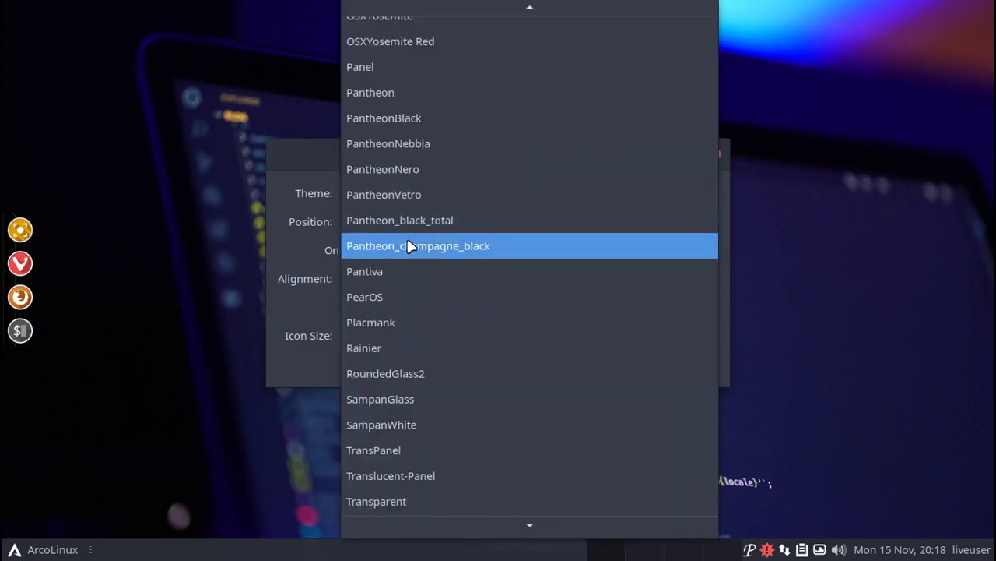
left_click(415, 32)
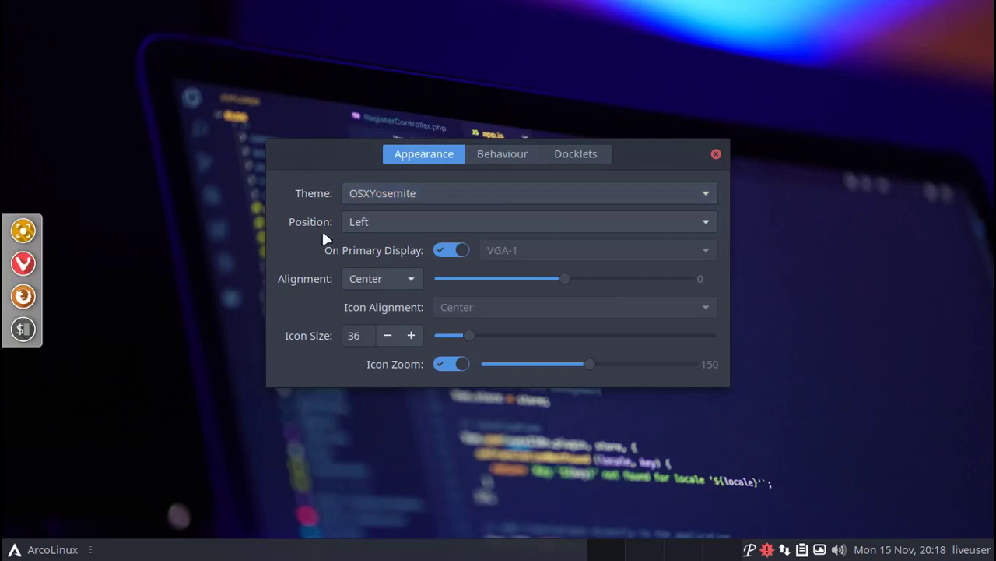
Try the PearOS, Ubuntu and Xenlism themes on the dock
left_click(392, 194)
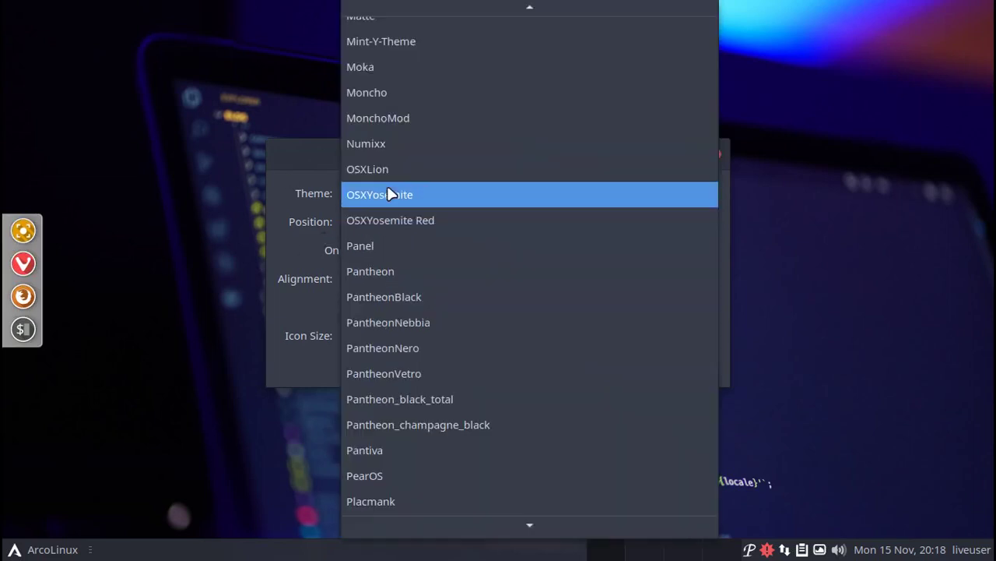
left_click(379, 475)
left_click(449, 193)
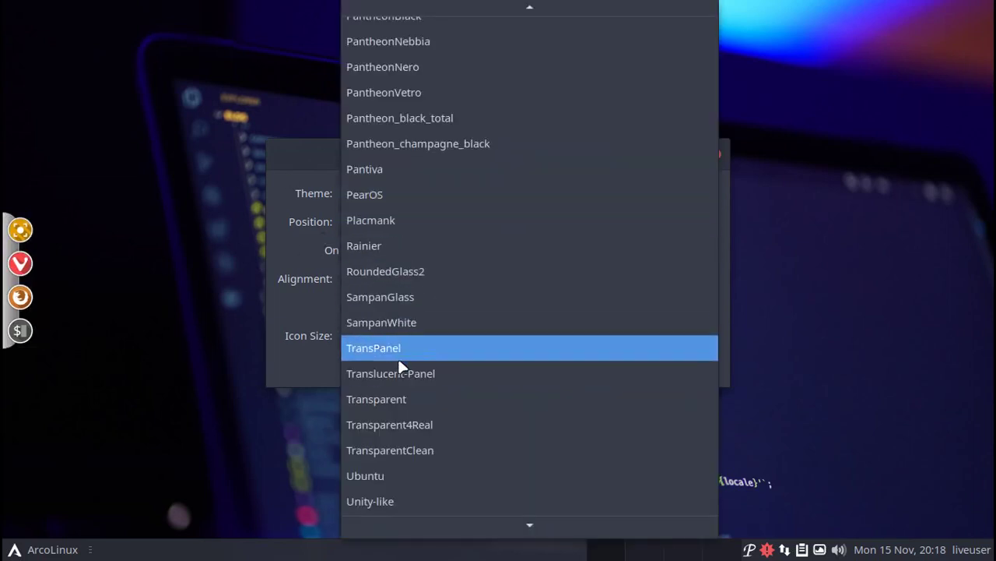
left_click(389, 476)
left_click(433, 193)
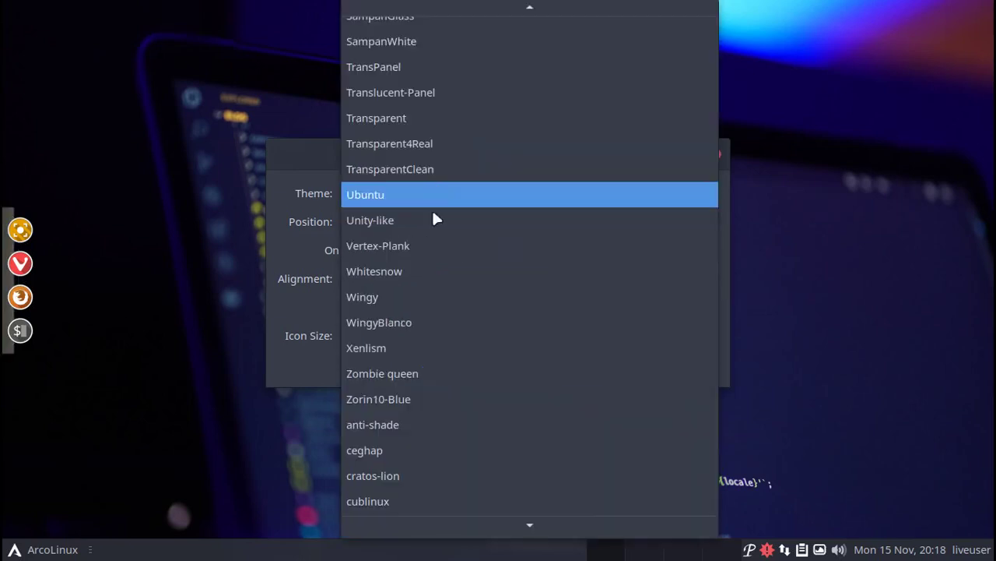
left_click(396, 347)
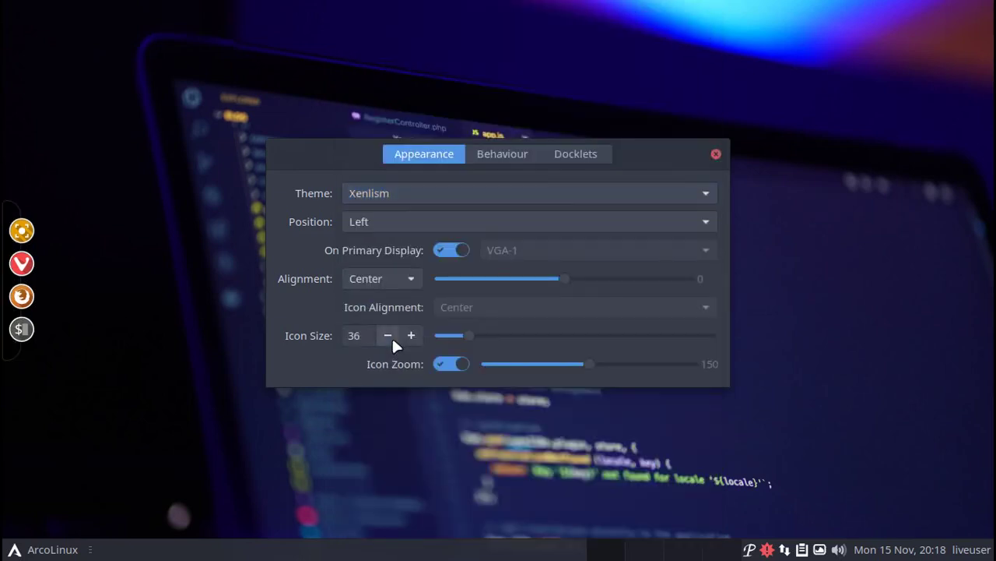
Try the dock's position at Right and Top, and set it to Bottom
left_click(395, 222)
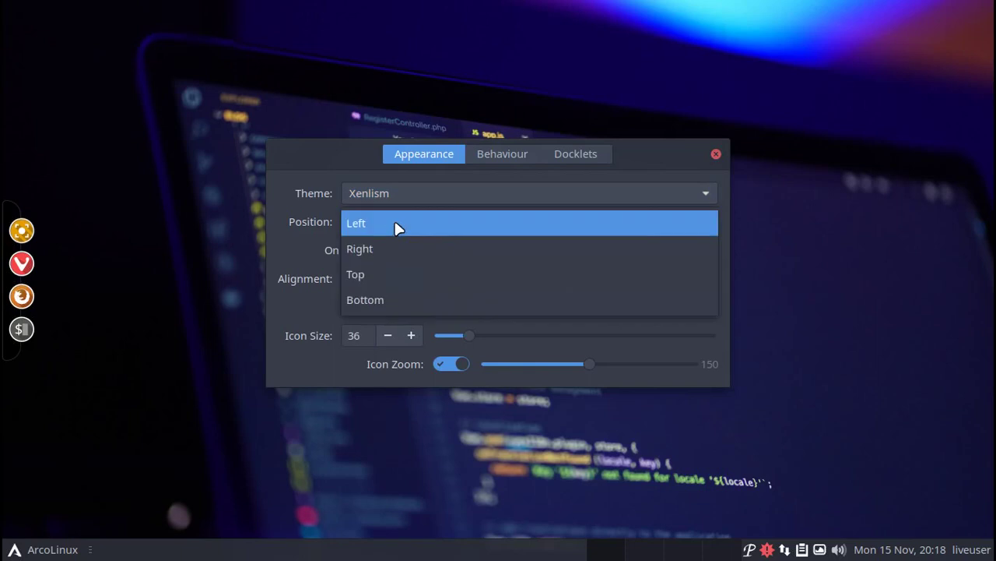
left_click(362, 250)
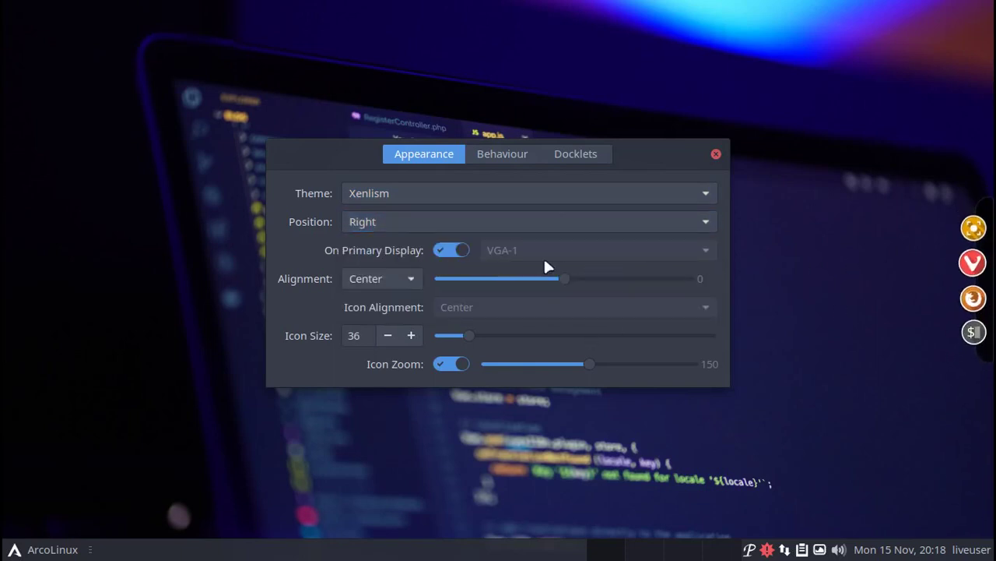
left_click(400, 221)
left_click(380, 248)
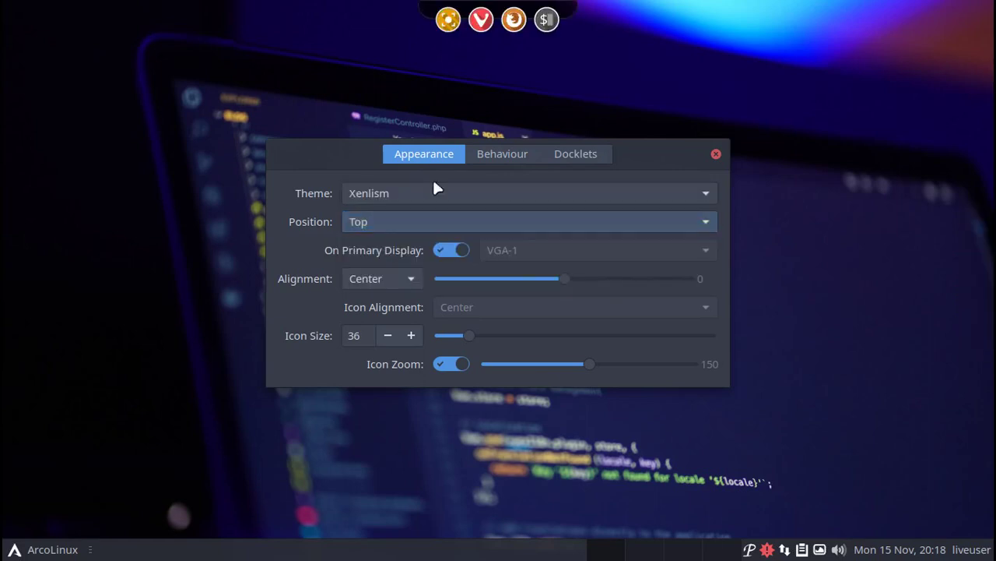
left_click(374, 223)
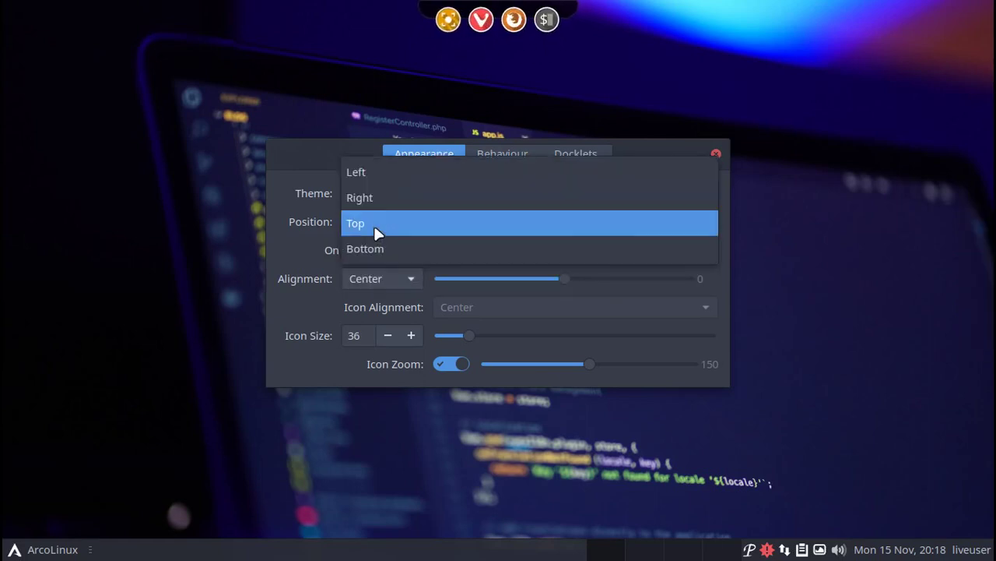
left_click(374, 249)
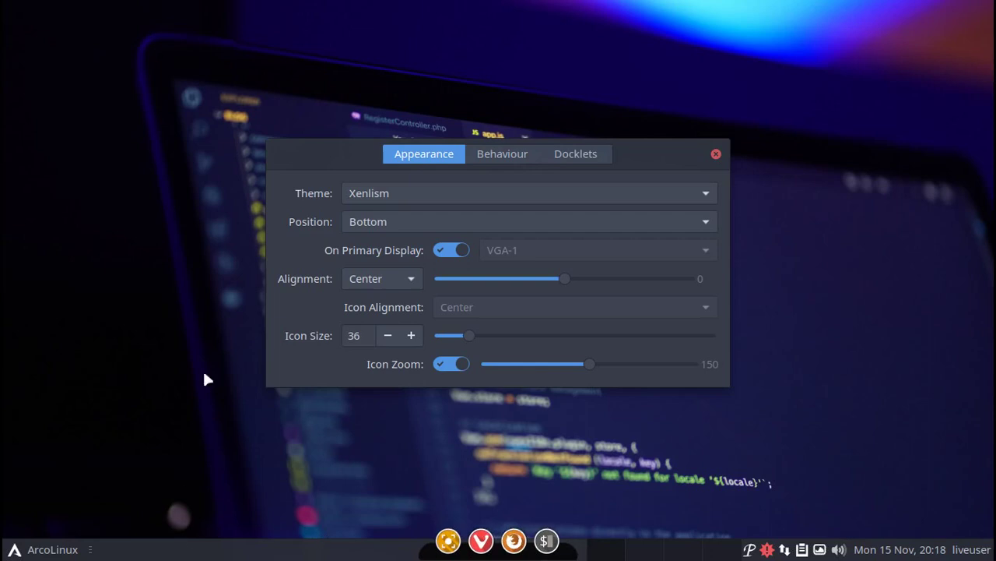
Apply the korora theme to the dock and quit Plank
left_click(419, 194)
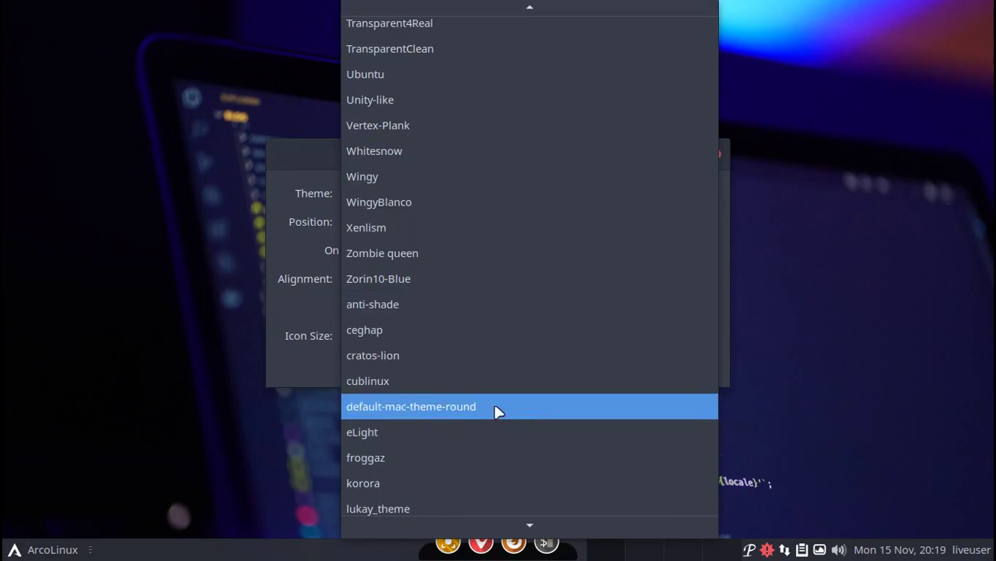
left_click(426, 482)
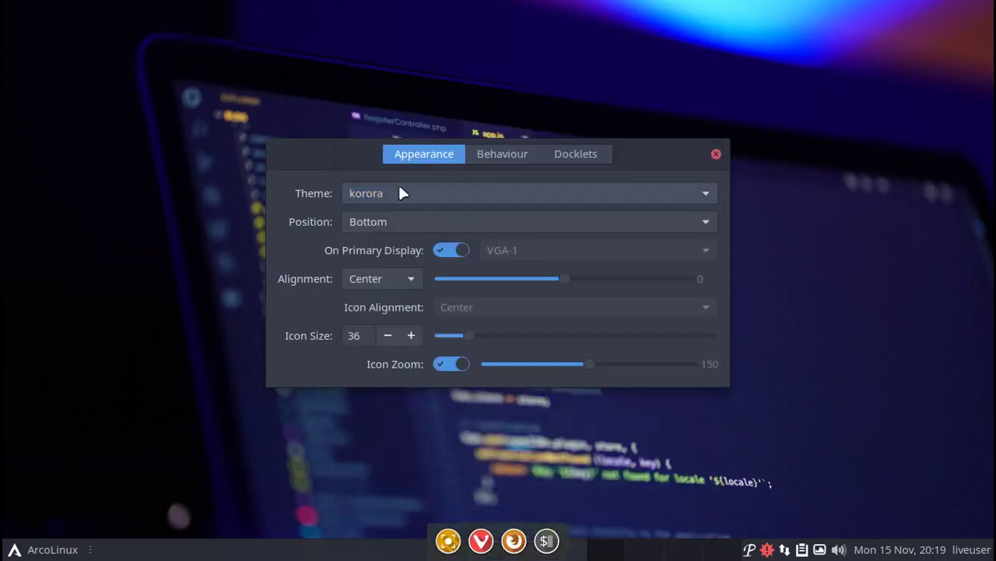
right_click(456, 541)
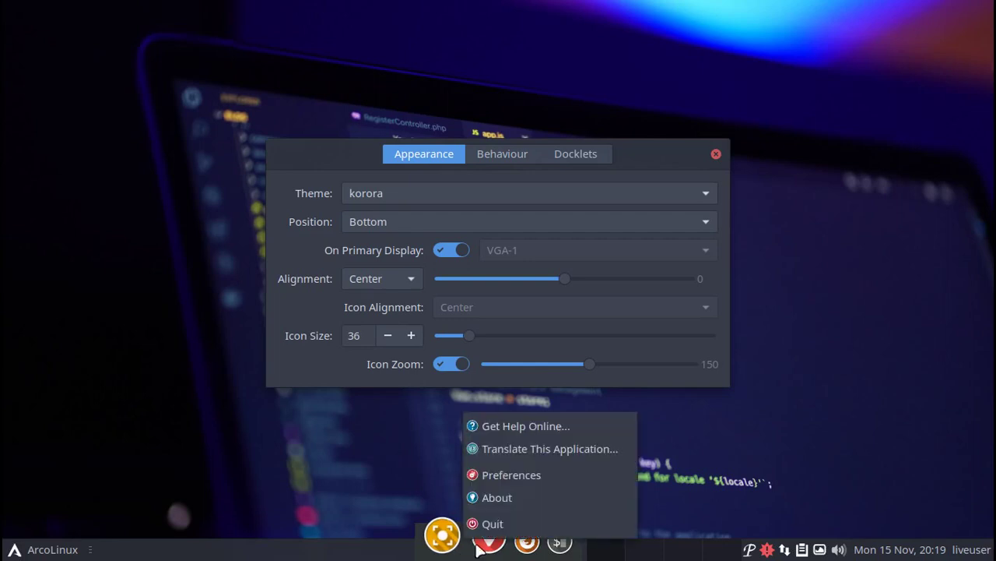
left_click(516, 527)
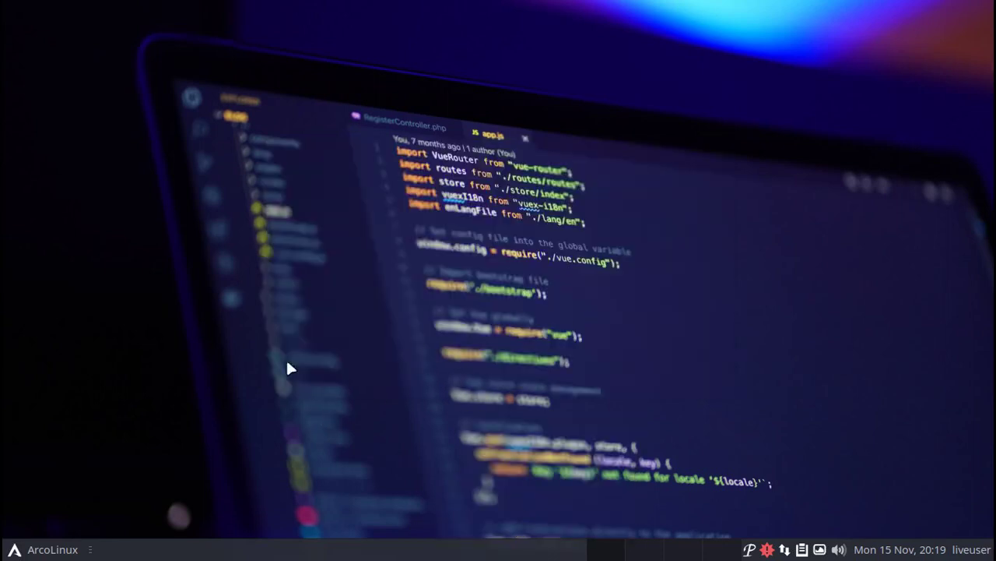
Launch ArcoLinux Conkyzen from the favorites and enable the conky/AK-Wiu.conkyrc desktop monitor
left_click(42, 552)
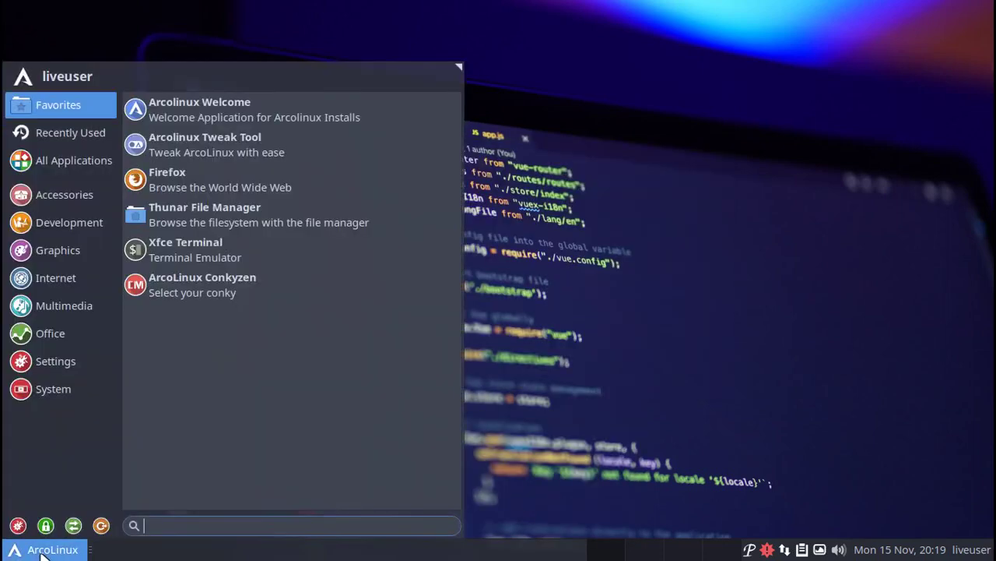
left_click(255, 282)
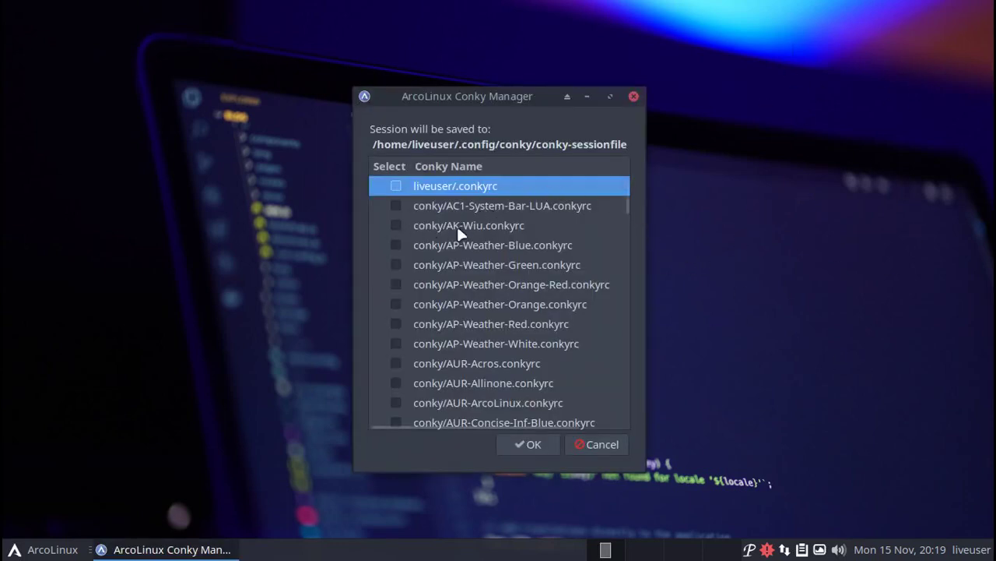
left_click(396, 224)
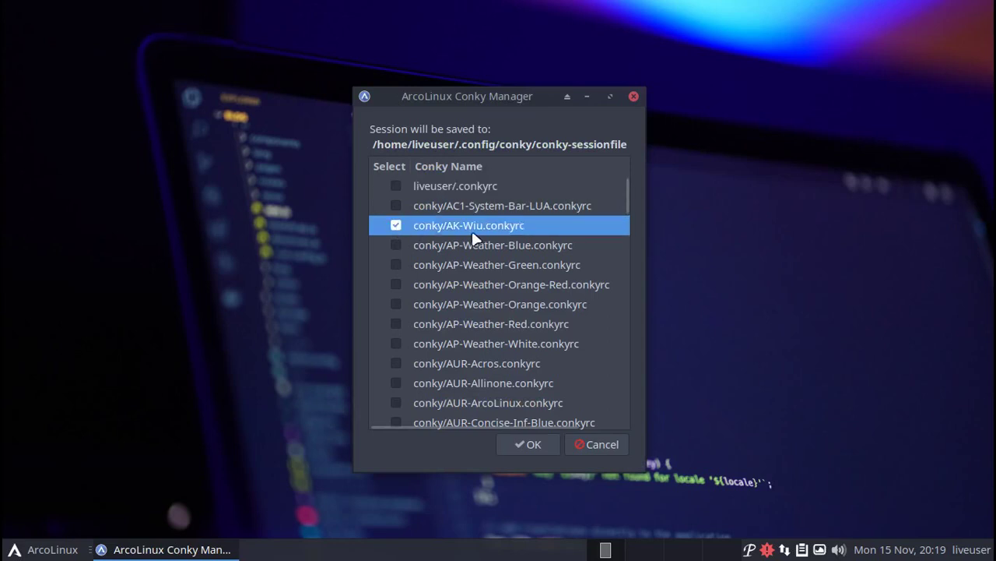
left_click(519, 437)
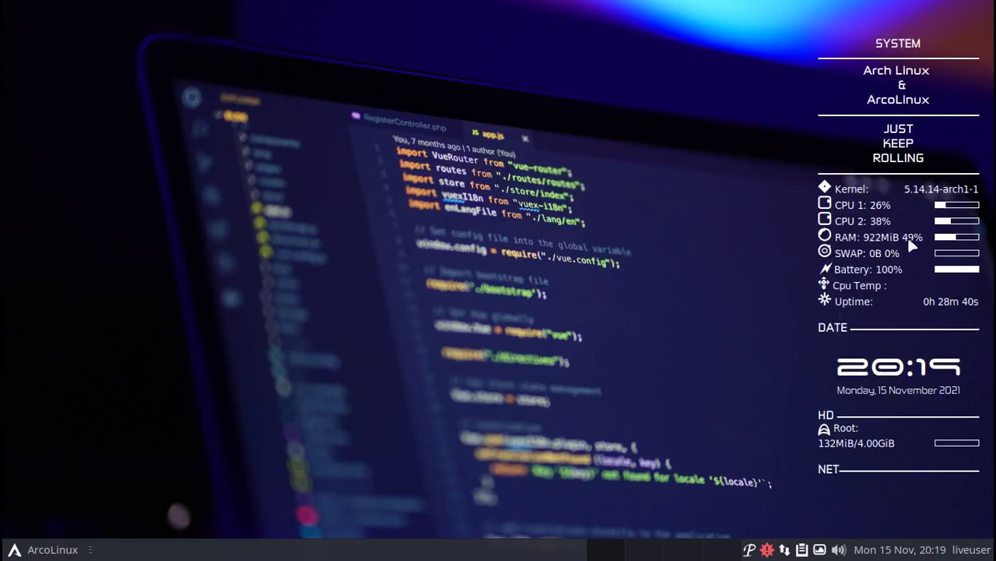
Reopen ArcoLinux Conkyzen to view the list of available conkies, and cancel without changing the selection
left_click(43, 551)
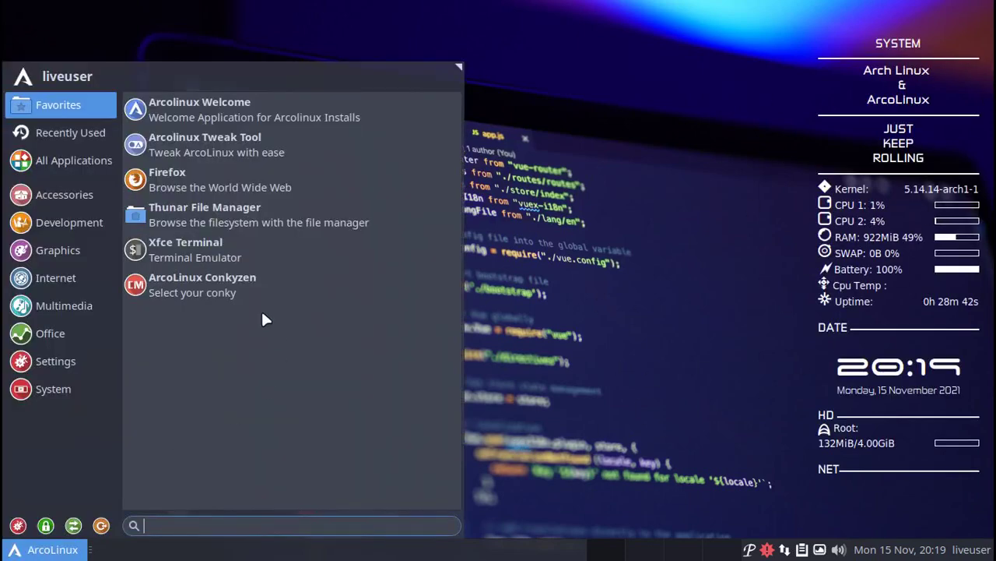
left_click(230, 293)
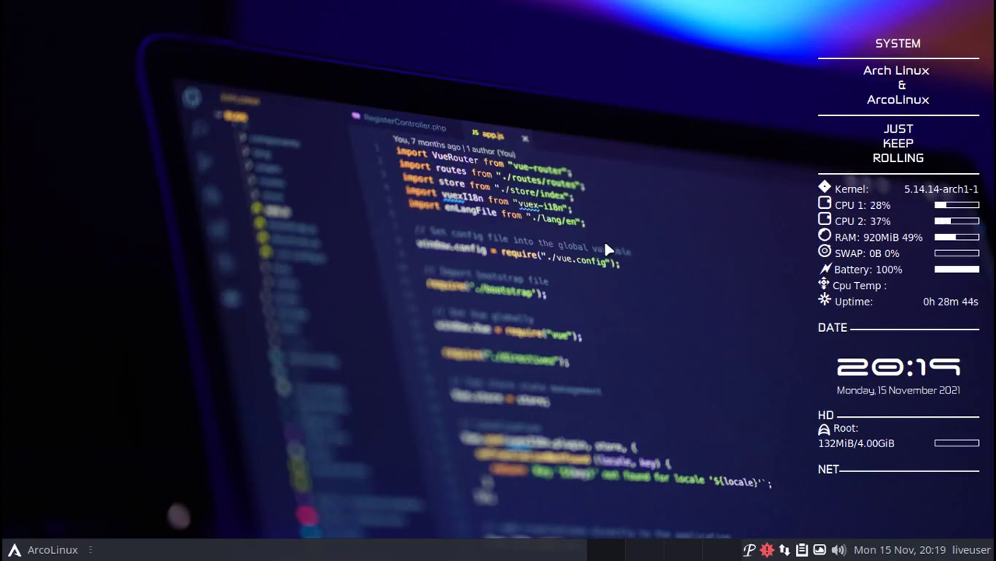
mouse_move(625, 193)
left_mouse_down()
mouse_move(600, 418)
mouse_move(629, 189)
left_mouse_up()
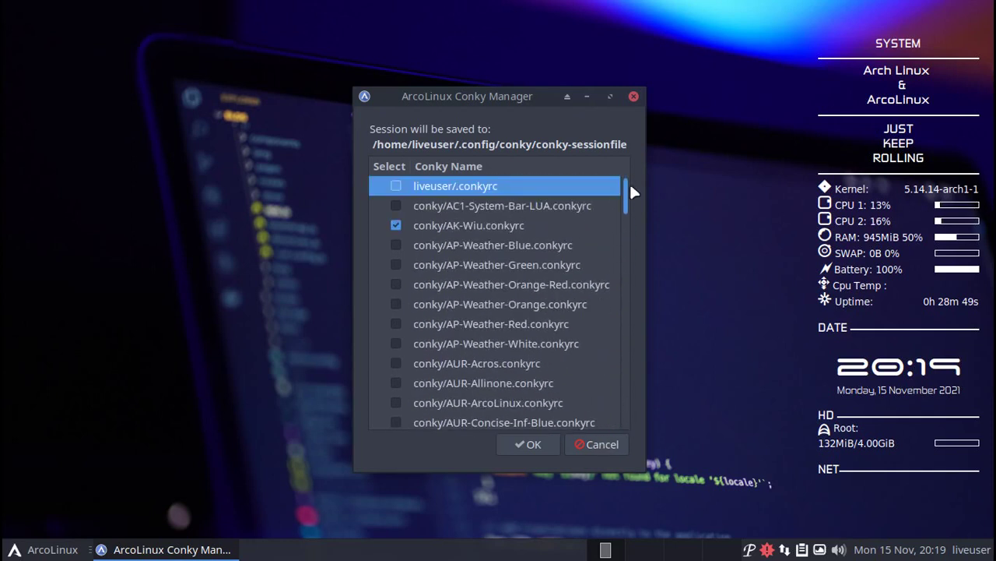
left_click(615, 445)
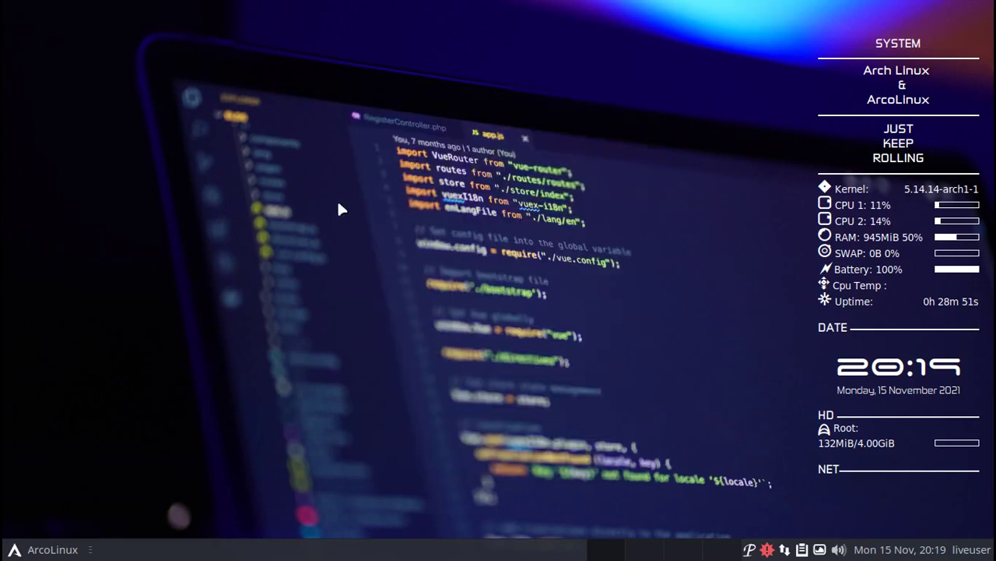
Open the desktop settings, try the blurred red-blue and straw-hat wallpapers, and set the laptop code wallpaper
right_click(342, 138)
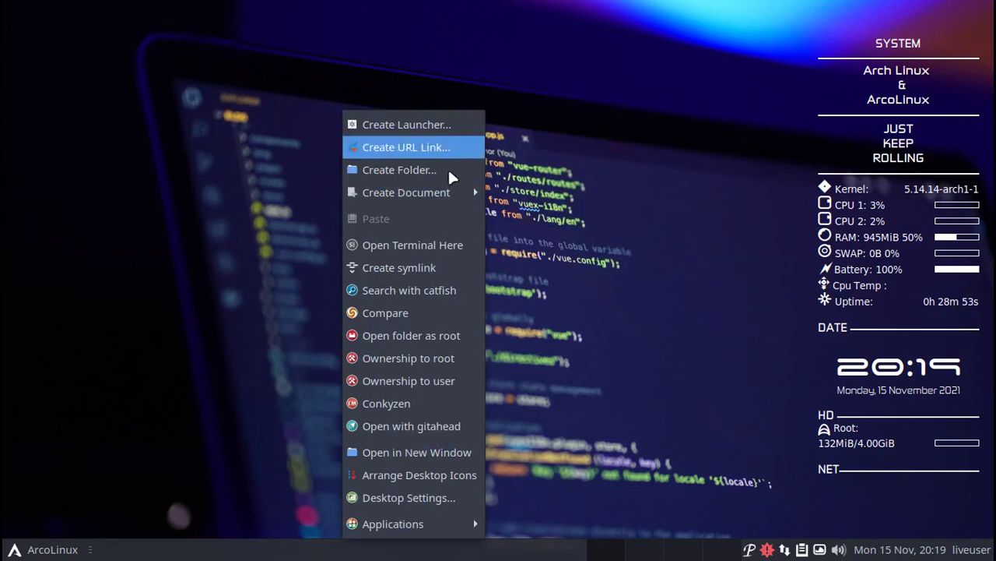
left_click(448, 502)
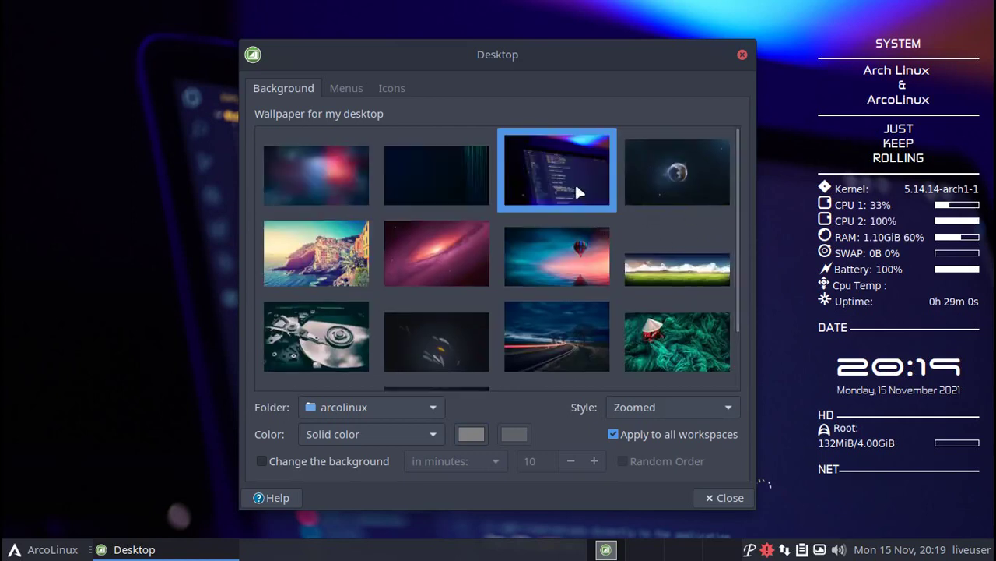
left_click(335, 185)
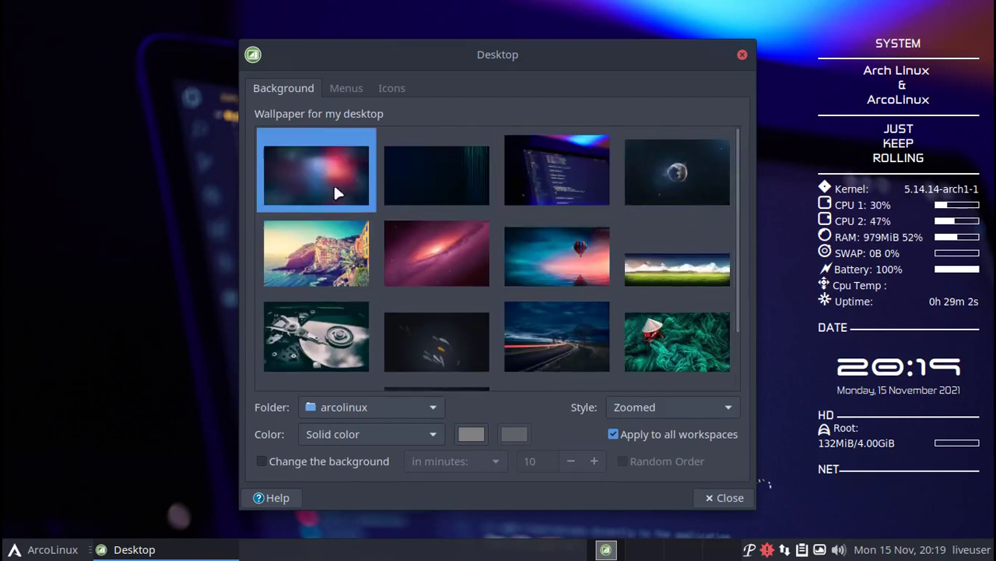
mouse_move(495, 56)
left_mouse_down()
mouse_move(548, 410)
mouse_move(501, 216)
mouse_move(494, 45)
left_mouse_up()
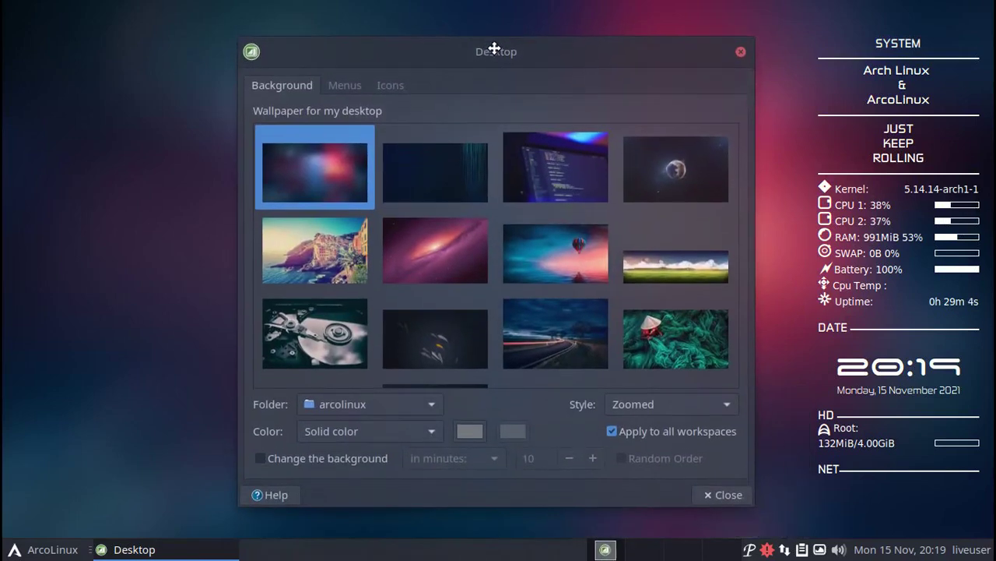
left_click(669, 332)
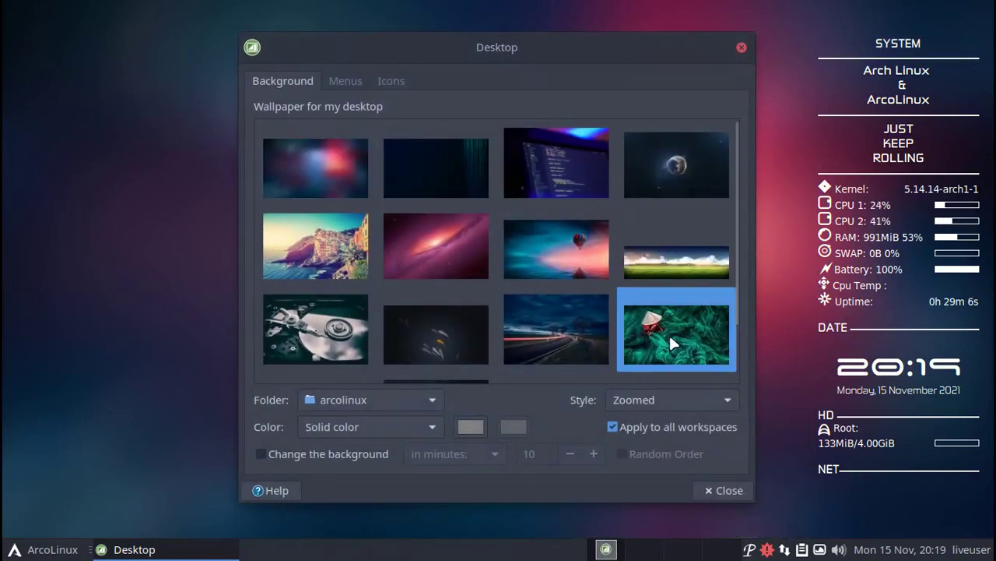
left_click_drag(541, 45, 576, 62)
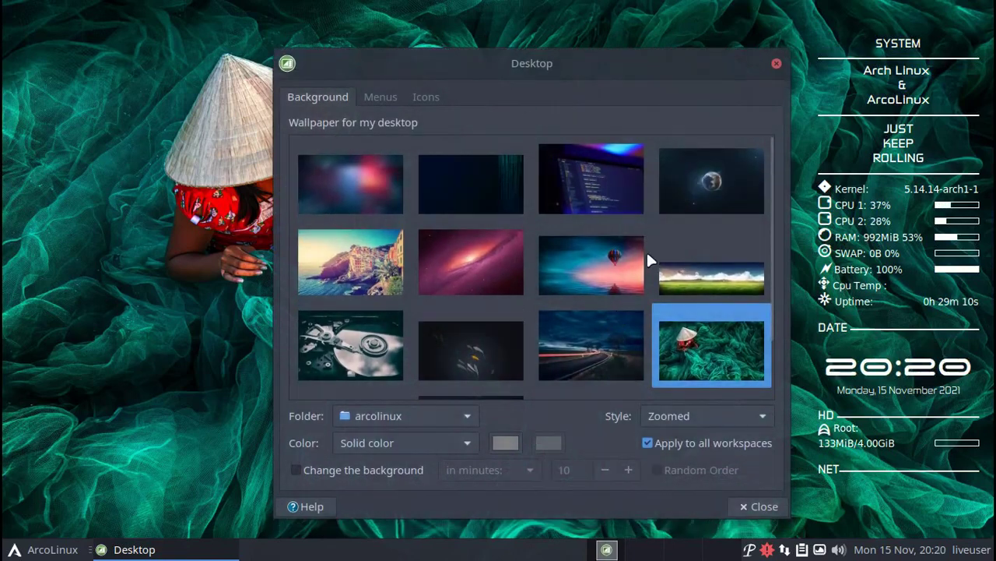
left_click(583, 178)
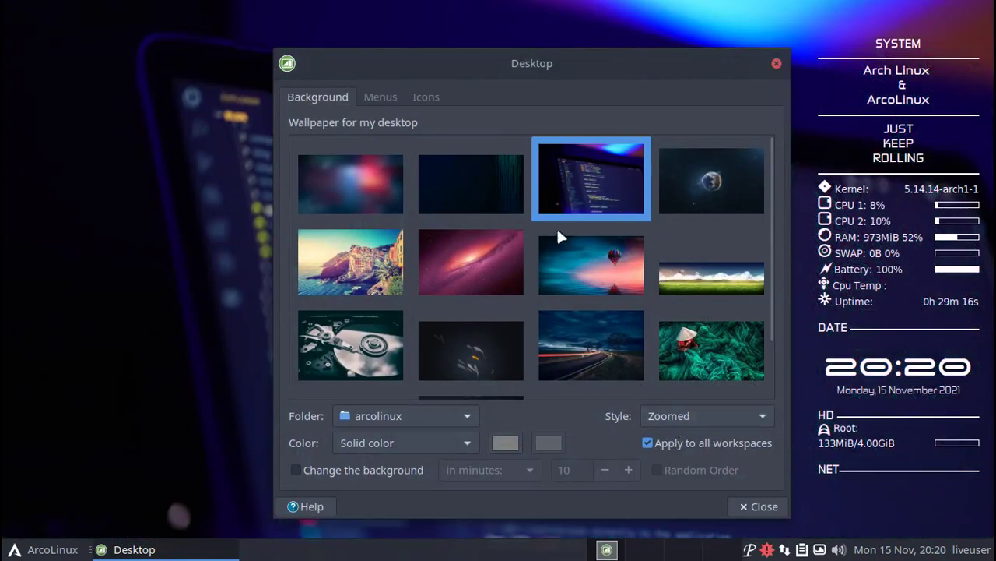
Check the backgrounds folder for wallpapers, switch the folder to arcolinux, and close the desktop settings
left_click(436, 418)
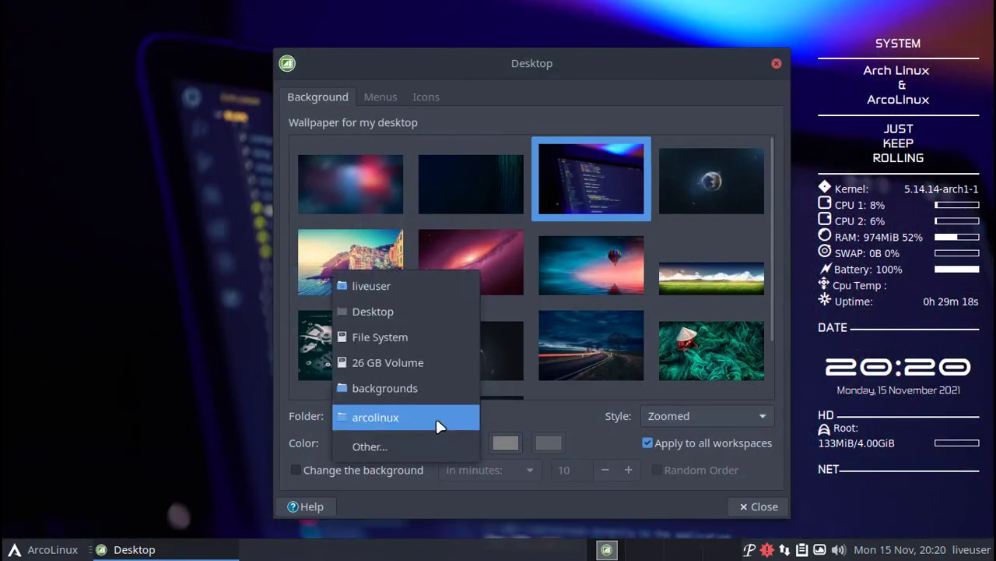
left_click(439, 387)
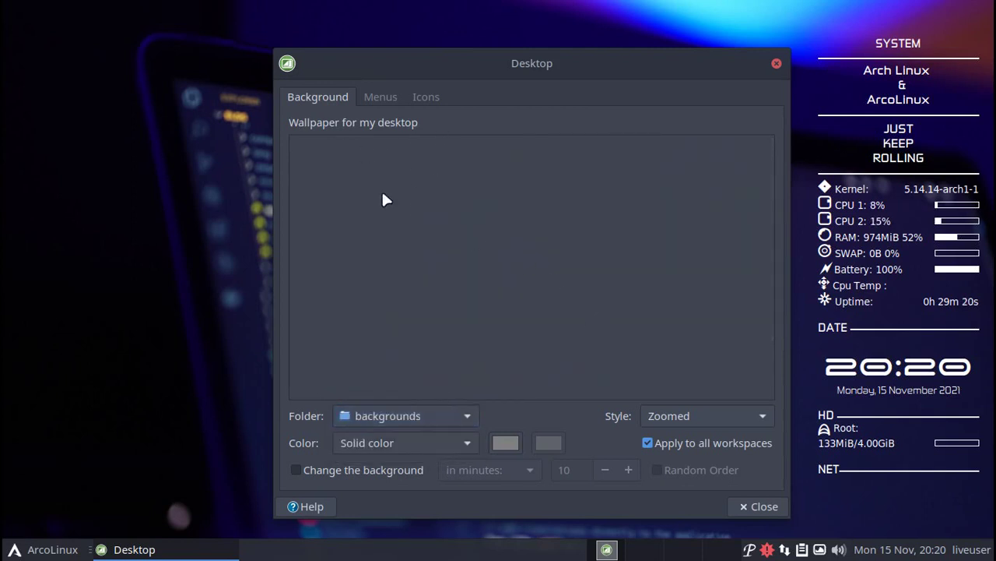
left_click(408, 417)
left_click(403, 441)
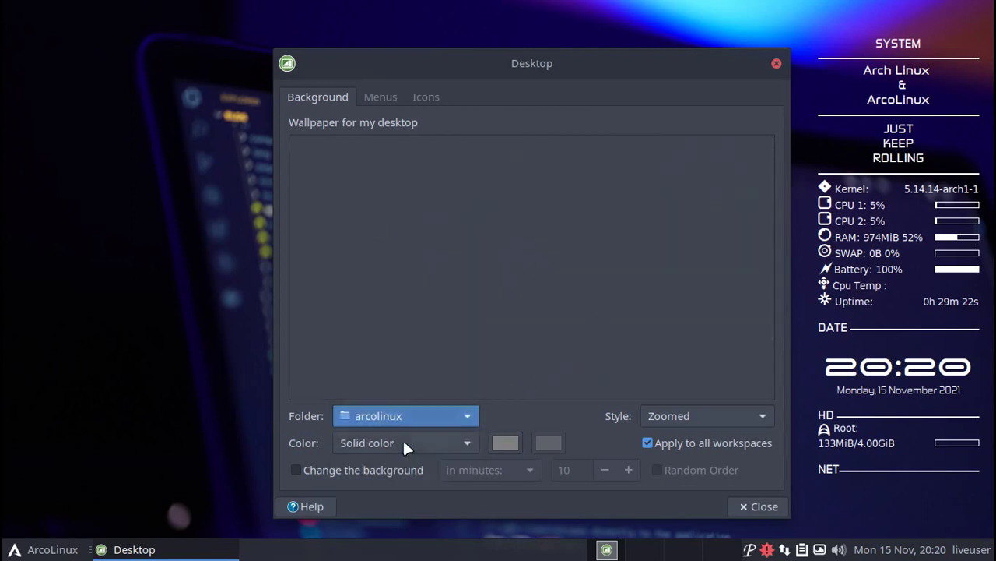
left_click(769, 506)
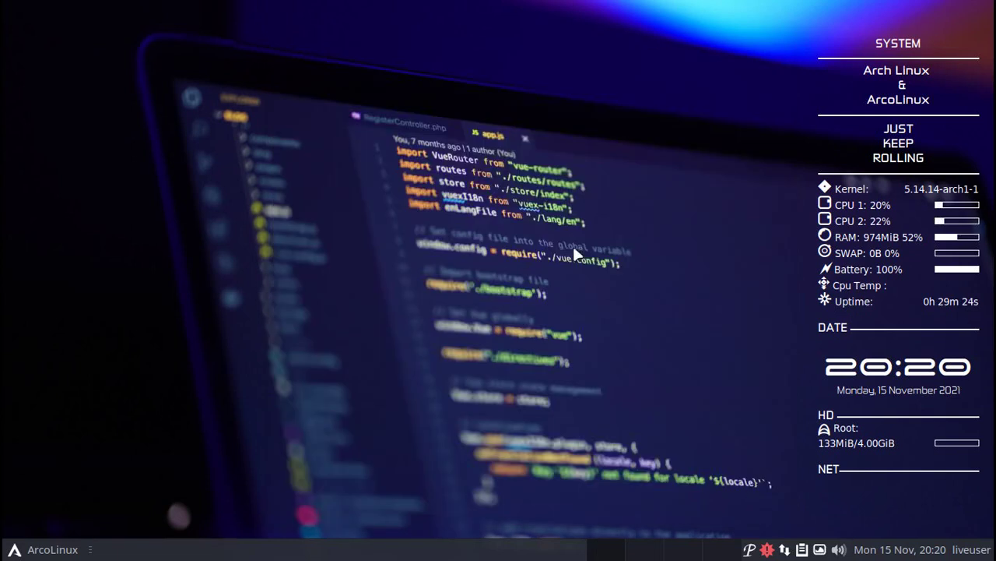
Open the home folder in Thunar File Manager and launch the Appearance settings
left_click(49, 547)
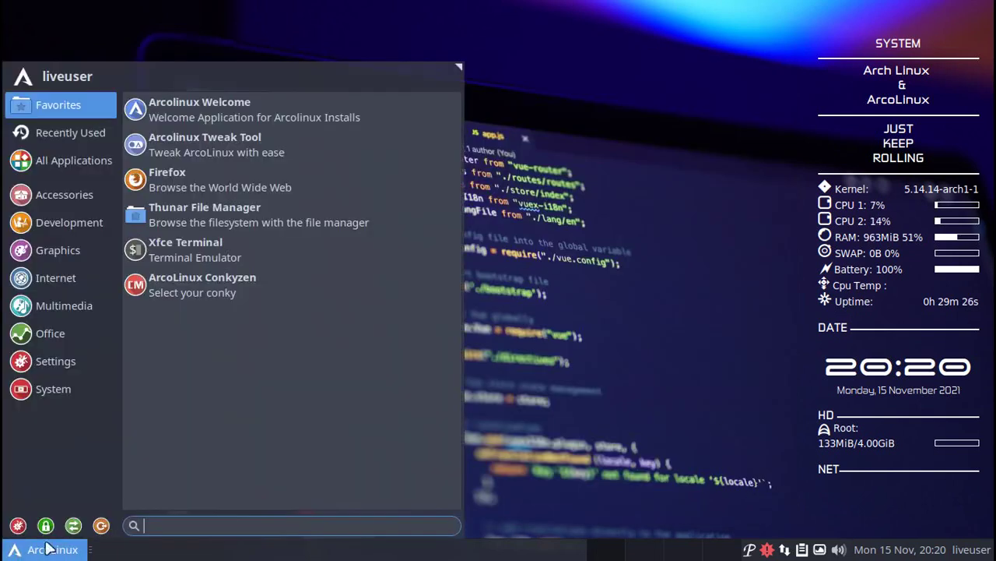
left_click(215, 218)
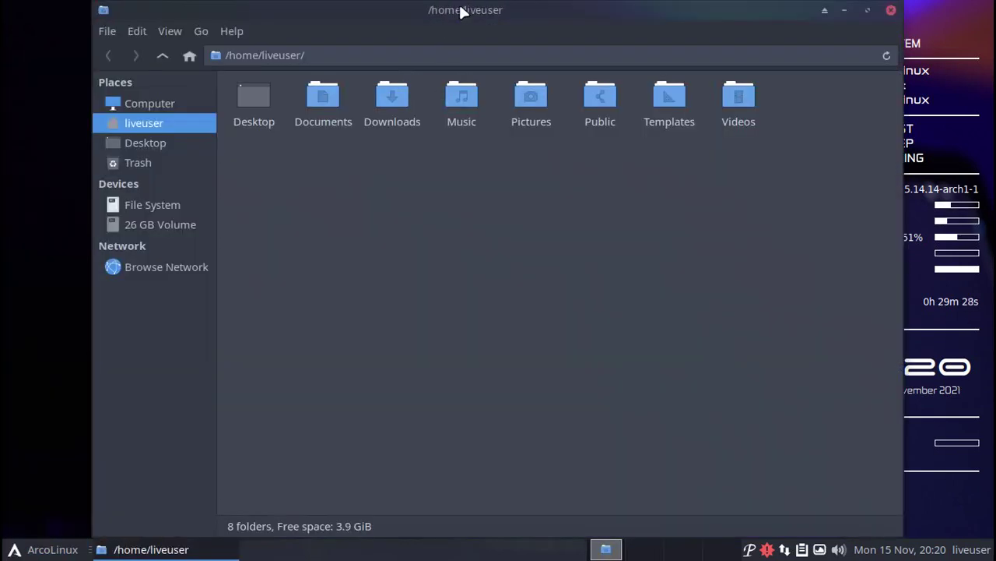
left_click_drag(461, 19, 465, 77)
left_click(39, 549)
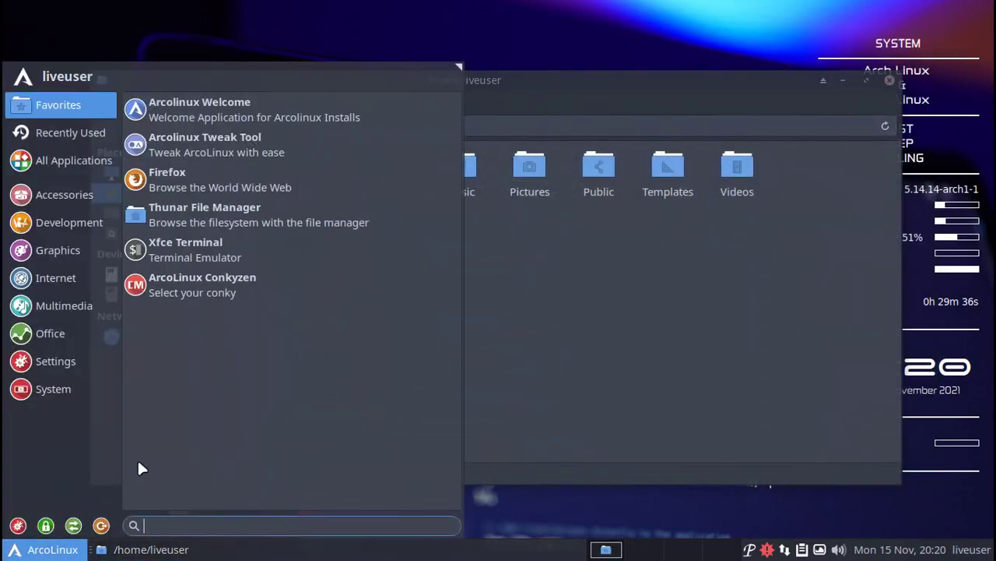
type("app")
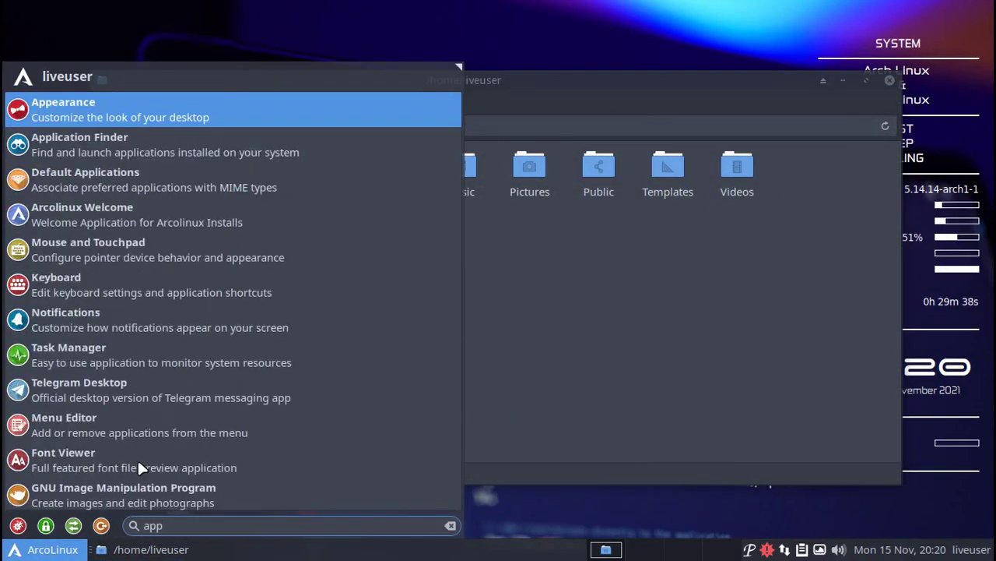
key("Return")
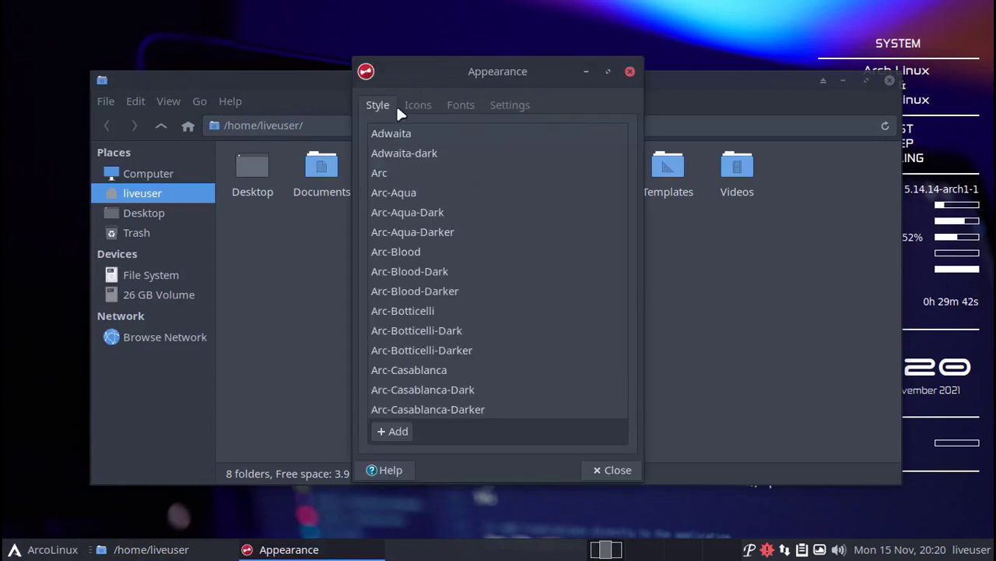
Try the Arc, Arc-Blood and Arc-Blood-Darker styles, and apply Arc-Aqua-Dark
left_click(405, 176)
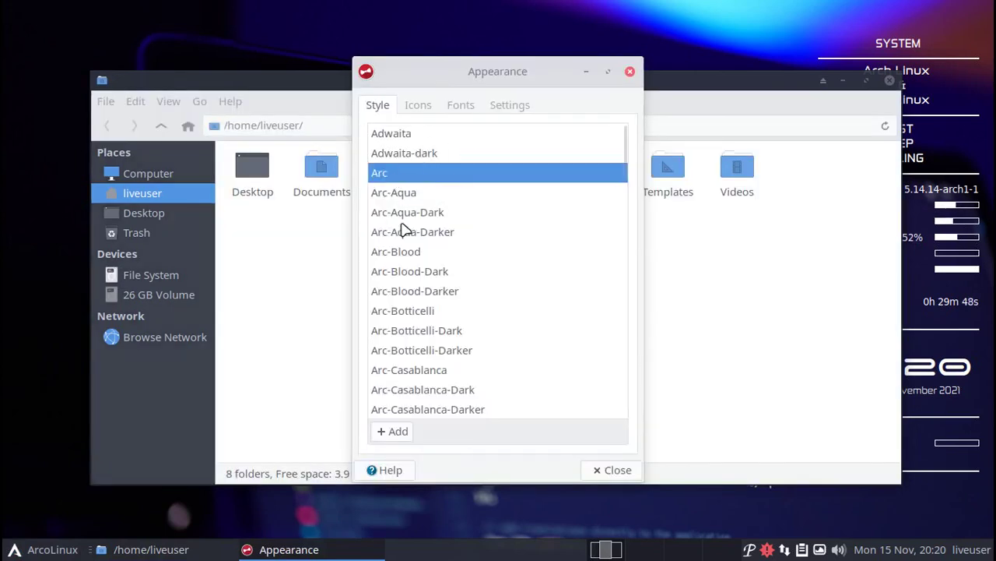
left_click(410, 254)
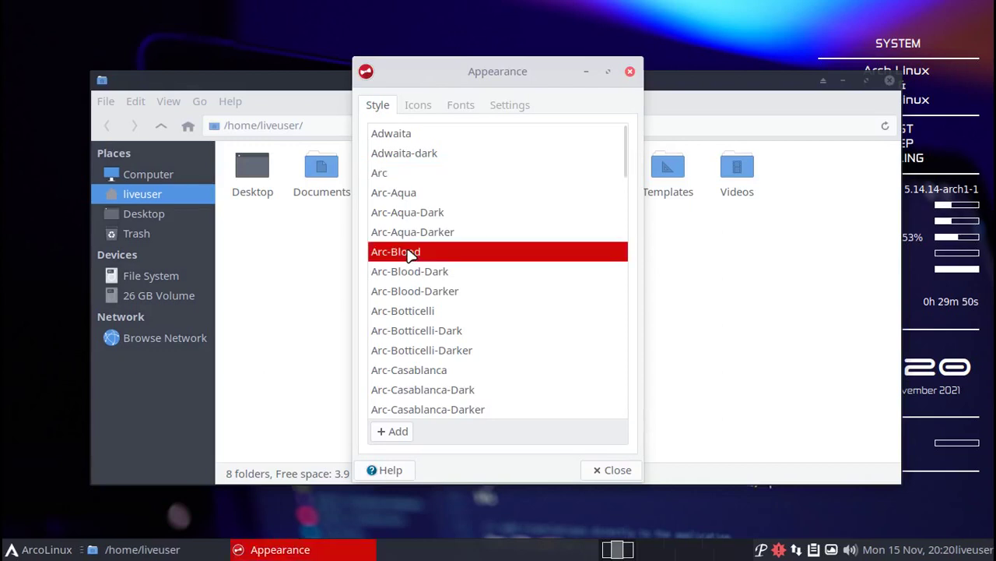
left_click(431, 290)
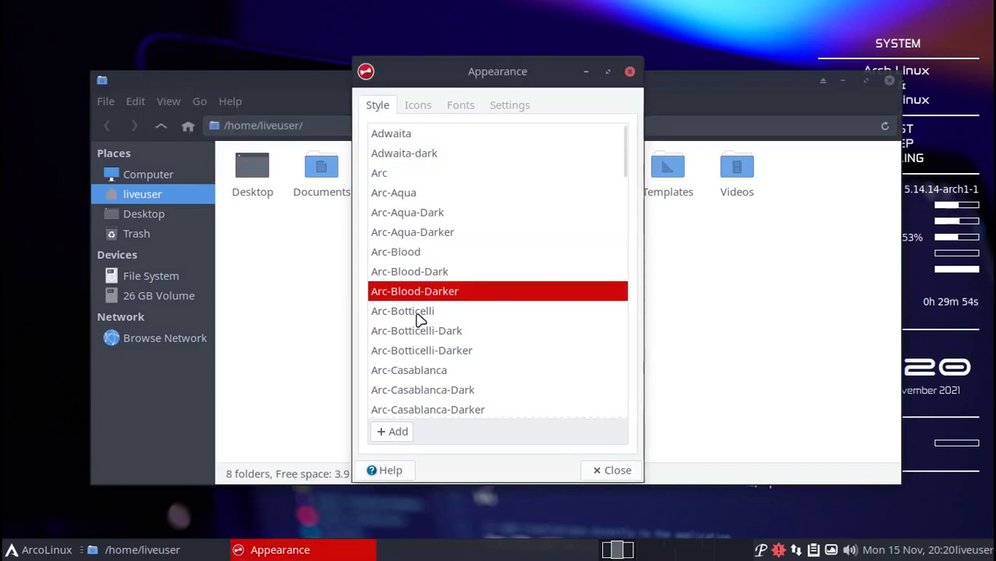
left_click(438, 217)
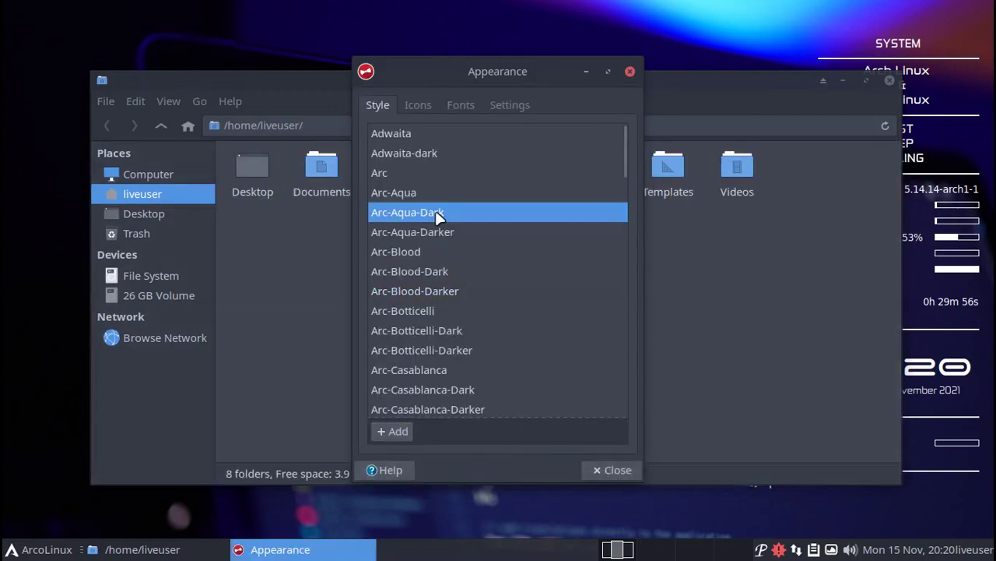
Check the icons of the Settings category in the application menu and apply the Numix Circle icon theme
left_click(418, 104)
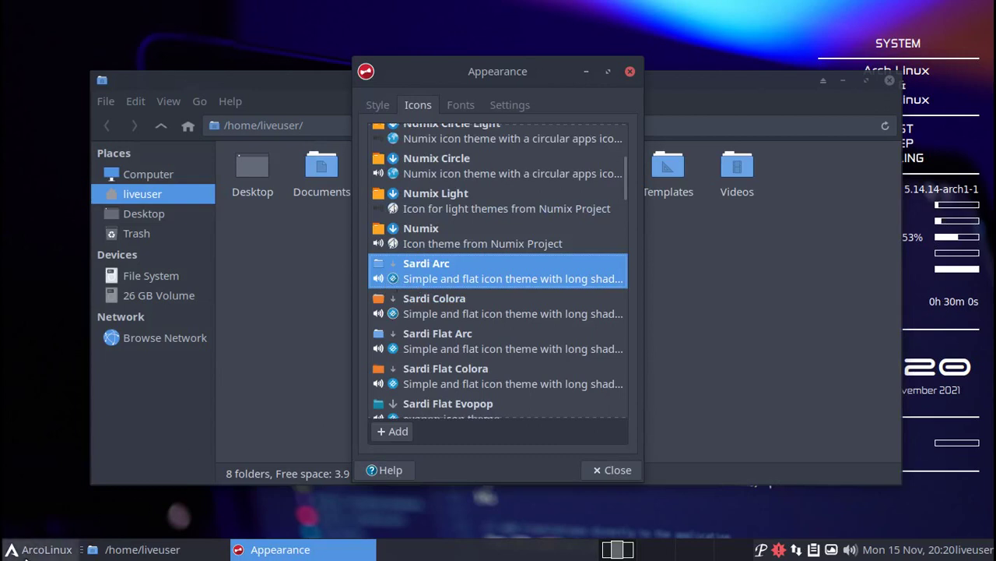
left_click(39, 549)
left_click(43, 359)
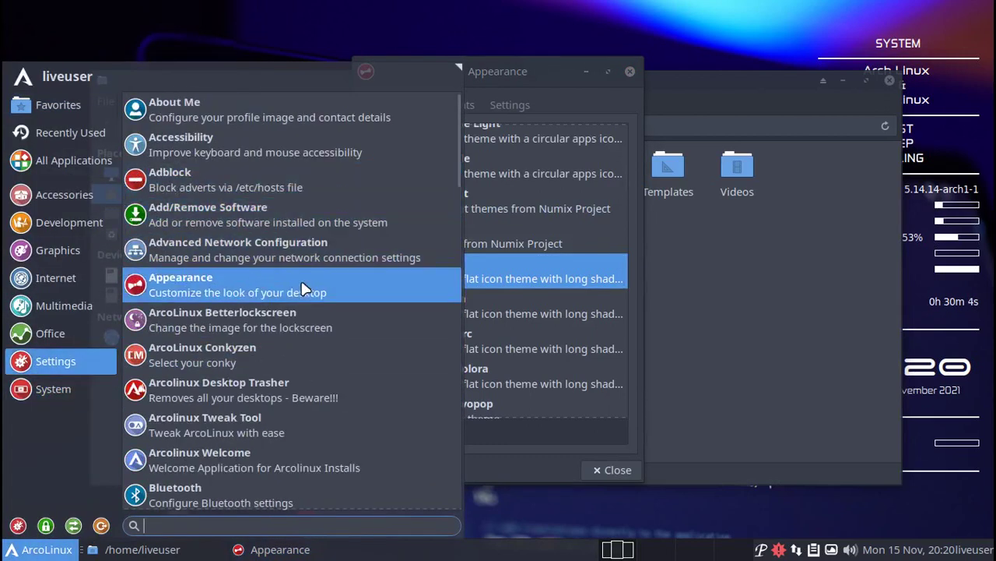
left_click(514, 69)
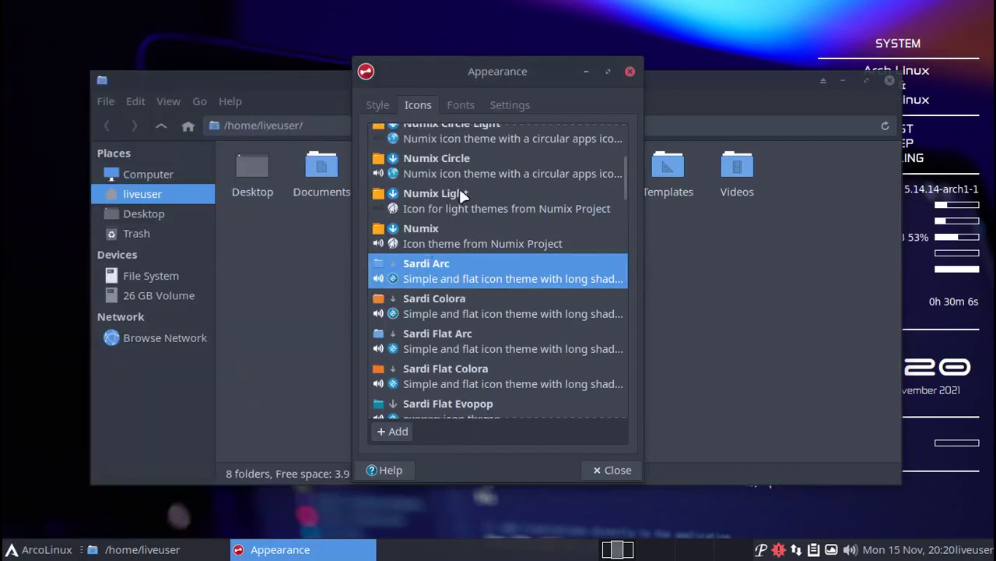
left_click(447, 163)
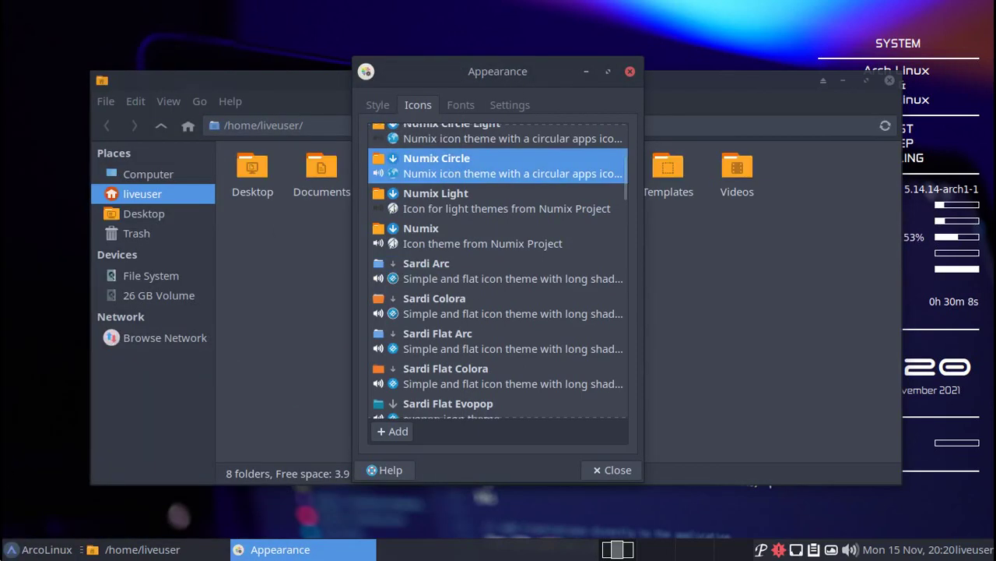
View the icons of the Favorites and Accessories categories in the application menu
left_click(43, 549)
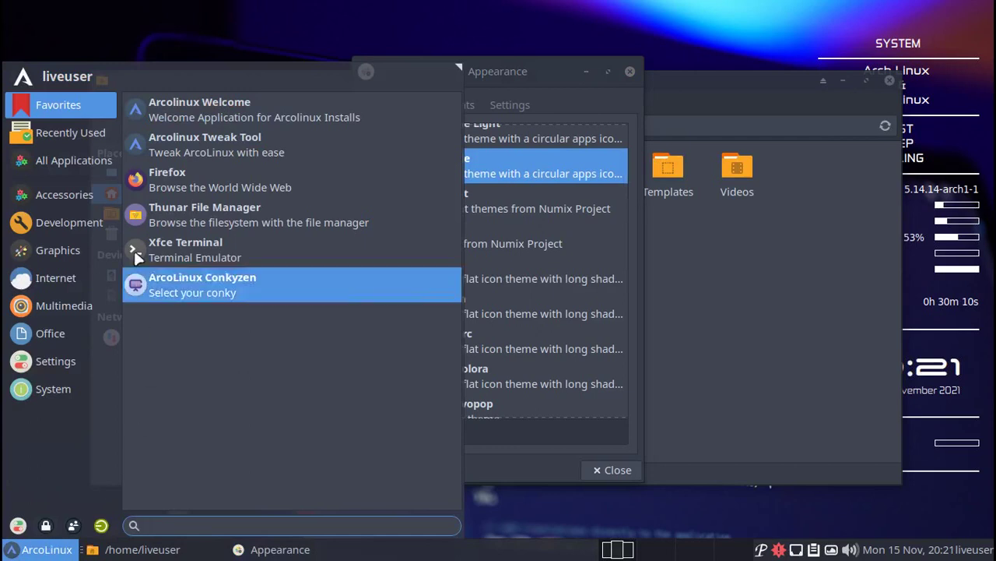
left_click(64, 195)
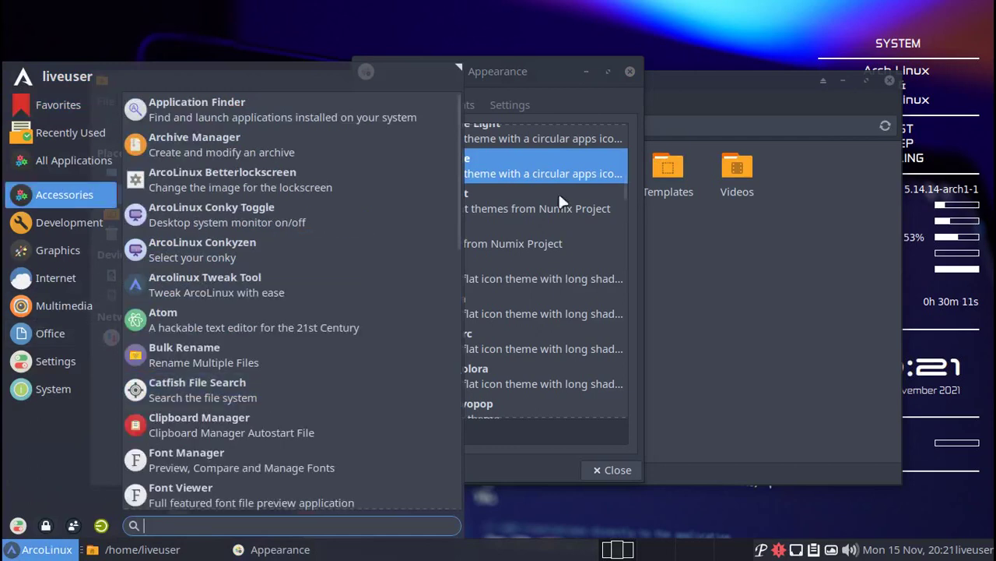
left_click(543, 78)
Review the font and general appearance options, toggling Show images on buttons off and on, and close Appearance and the file manager
left_click(466, 105)
left_click(512, 104)
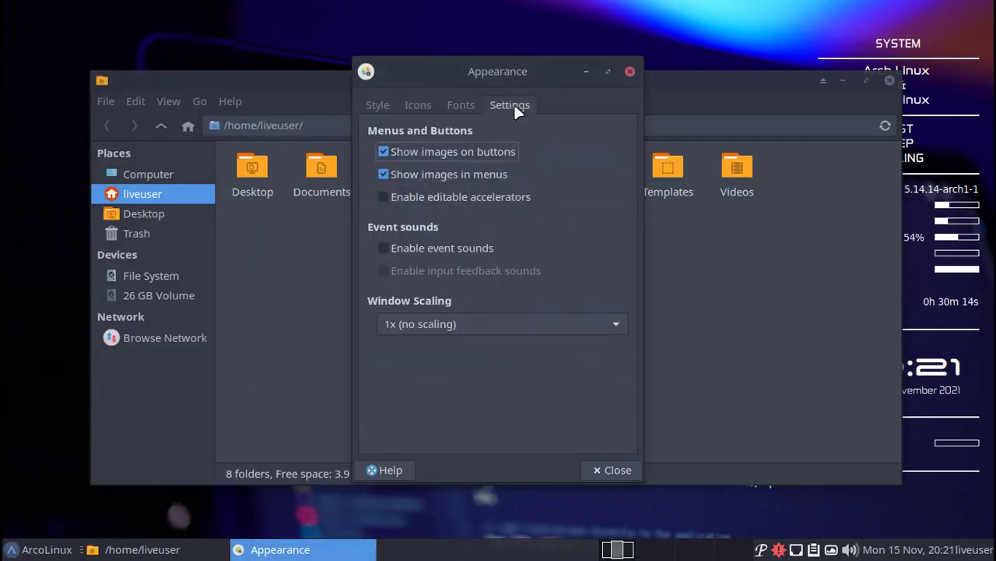
left_click(433, 151)
left_click(467, 152)
left_click(612, 472)
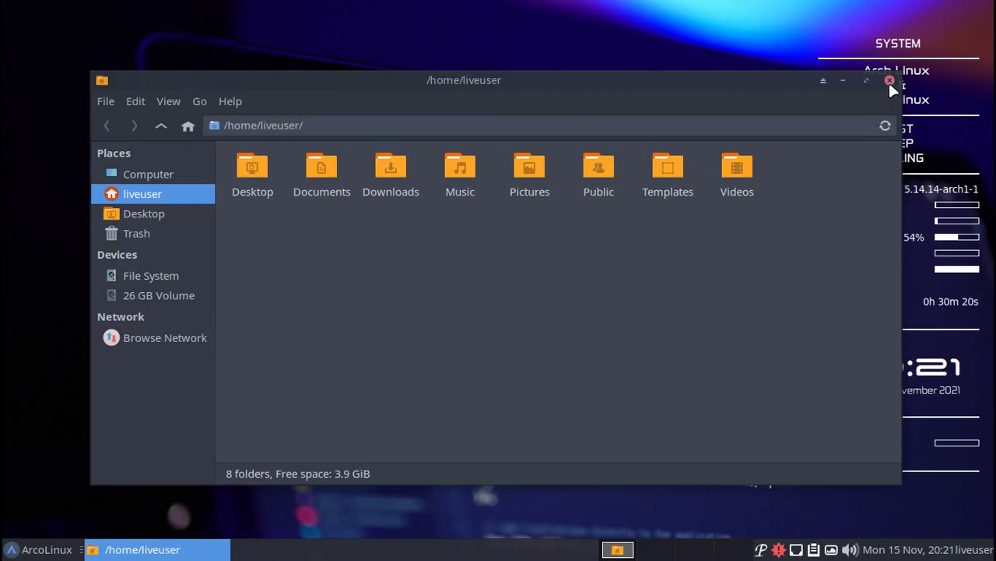
left_click(890, 81)
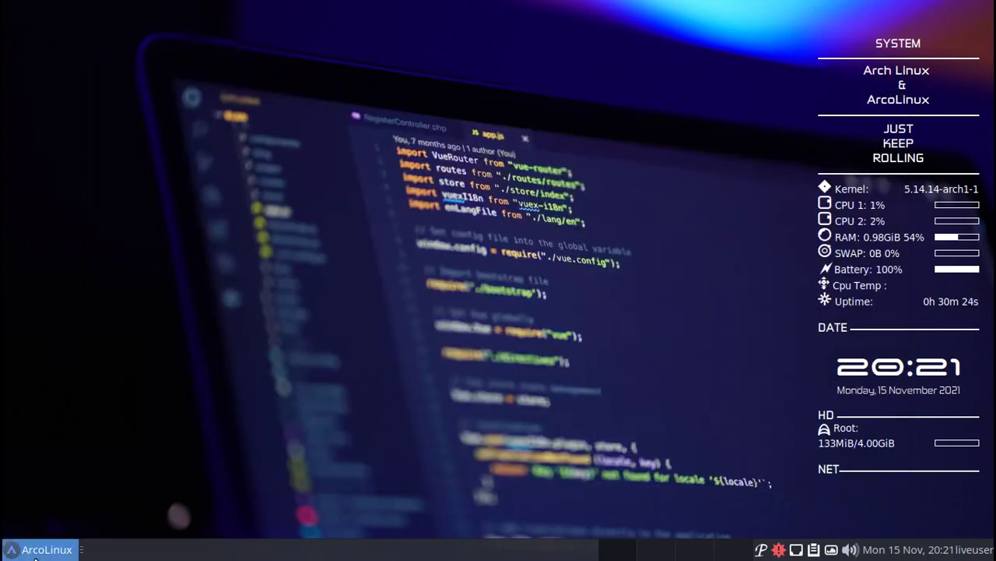
Launch Arcolinux Tweak Tool from the favorites and select bspwm in its desktop installer
left_click(61, 550)
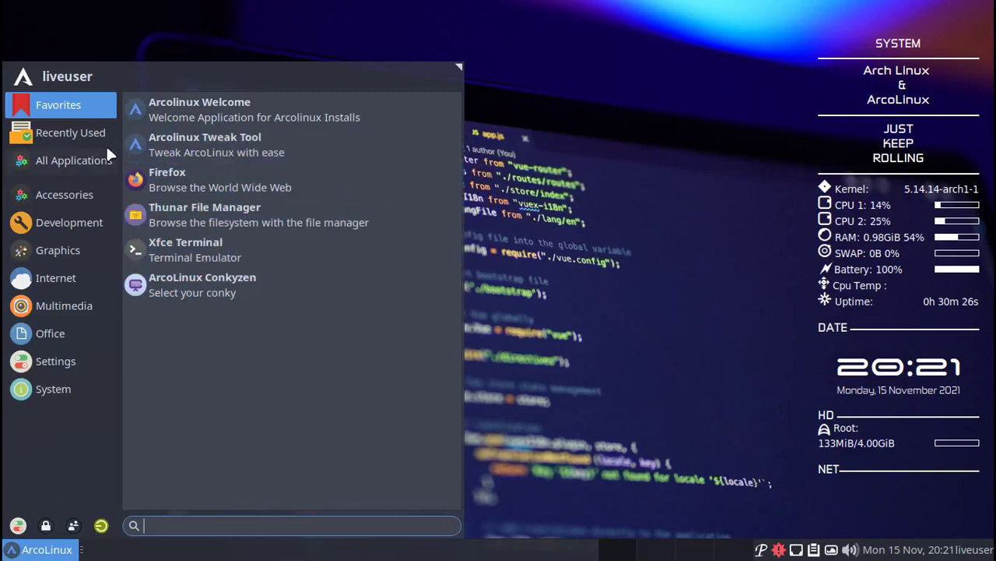
left_click(224, 150)
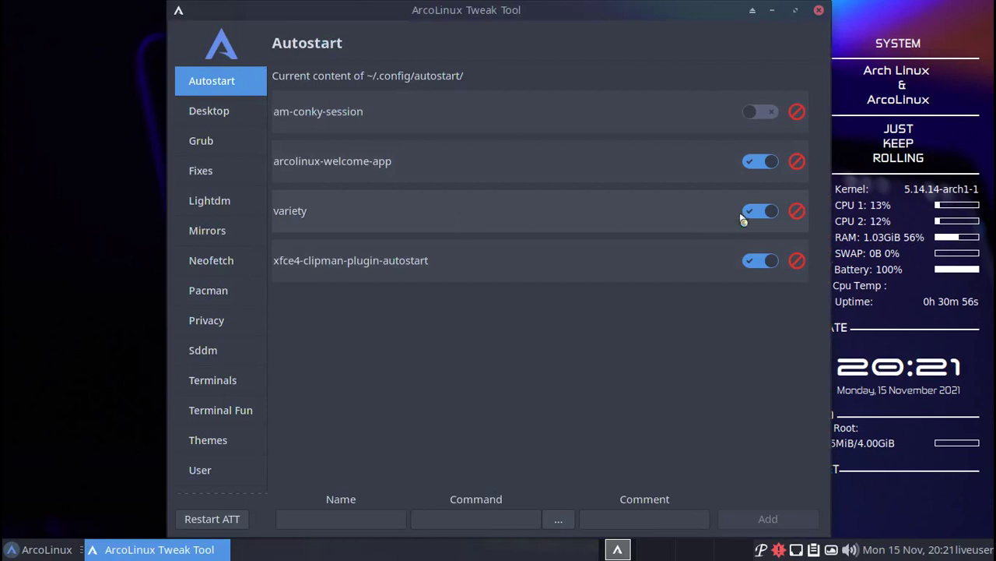
left_click(213, 119)
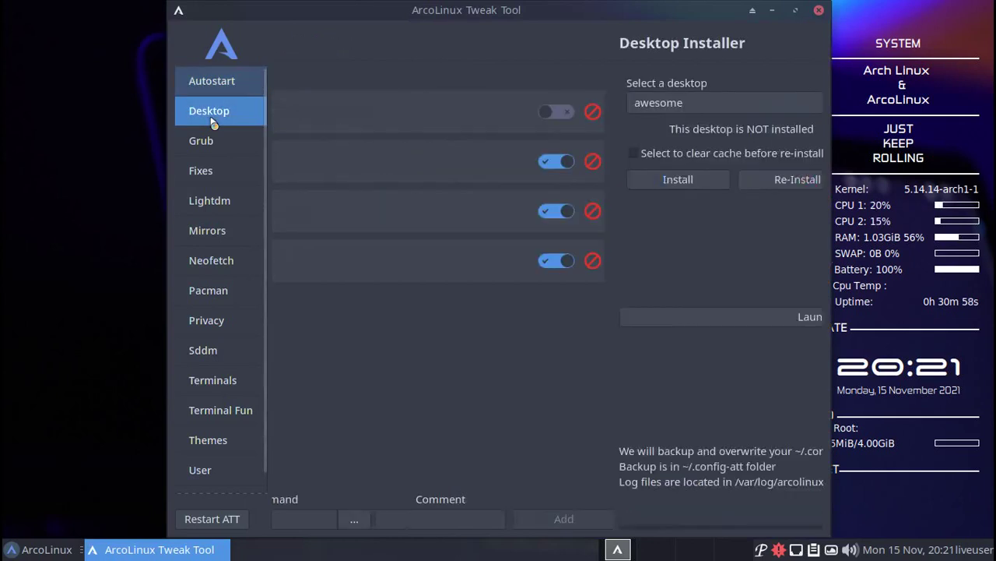
left_click(390, 104)
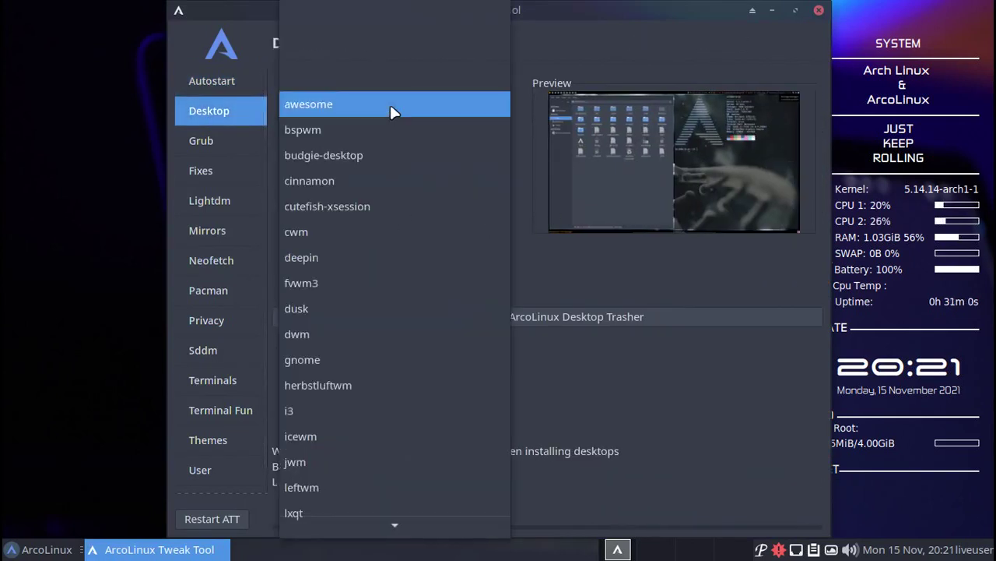
left_click(616, 254)
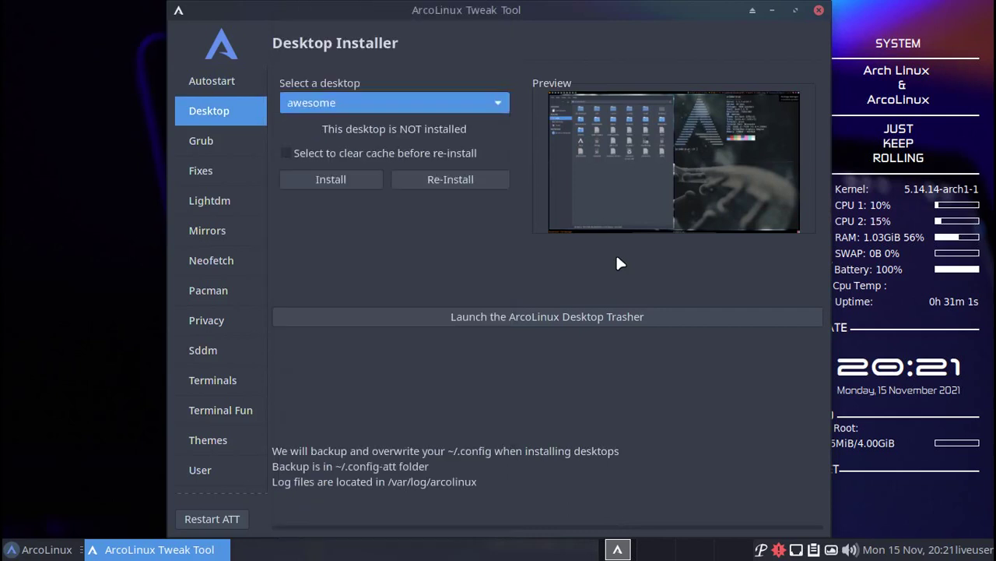
left_click(422, 109)
left_click(389, 131)
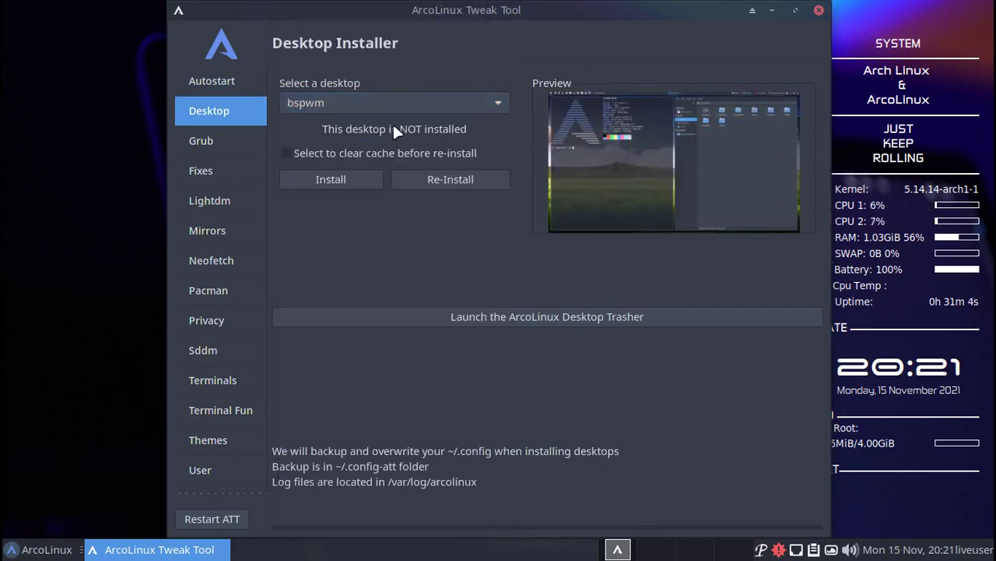
Preview the cinnamon, dwm and leftwm desktops in the desktop installer
left_click(480, 105)
left_click(438, 149)
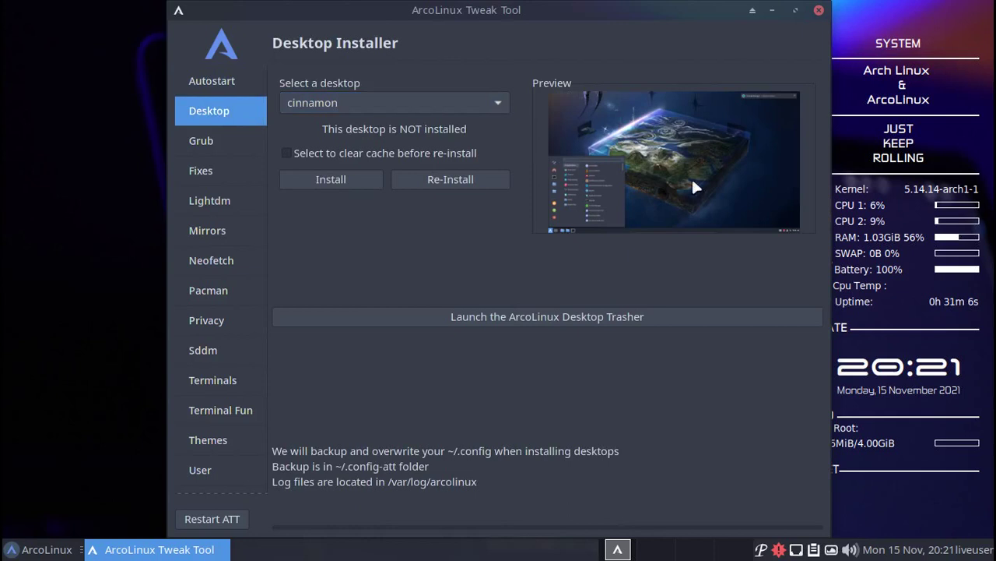
left_click(423, 99)
left_click(394, 251)
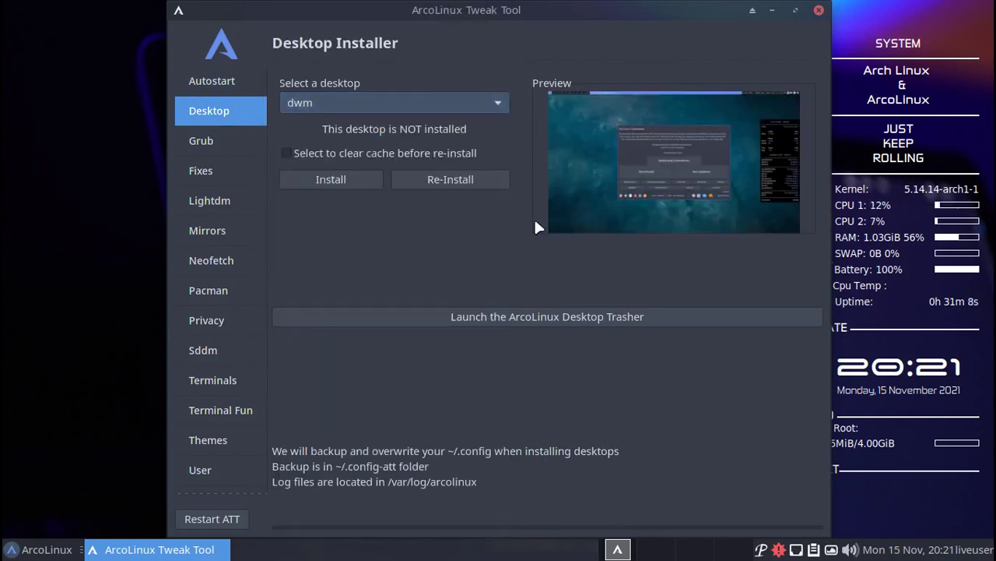
left_click(402, 103)
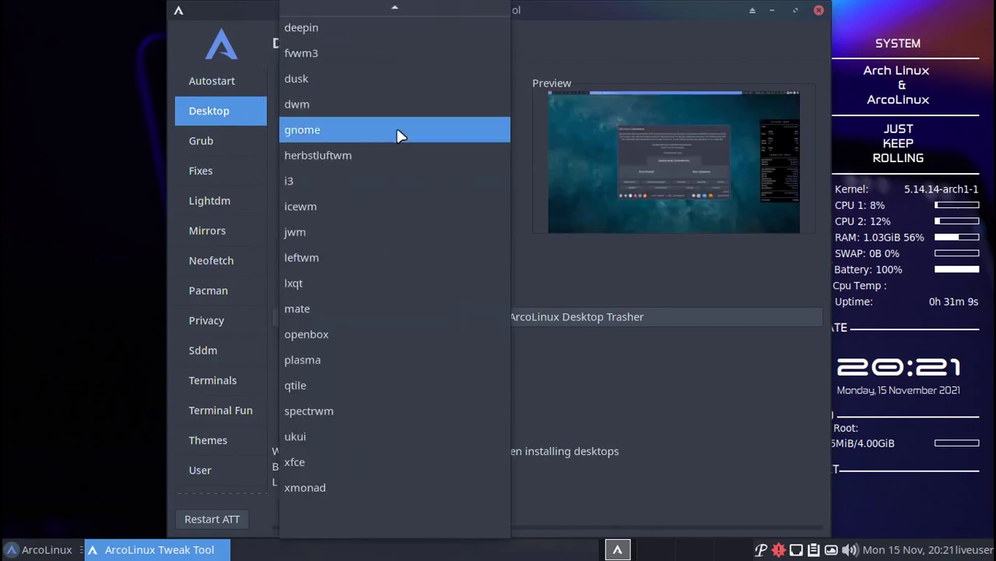
left_click(366, 266)
Preview the dusk, ukui and xmonad desktops in the desktop installer
left_click(456, 111)
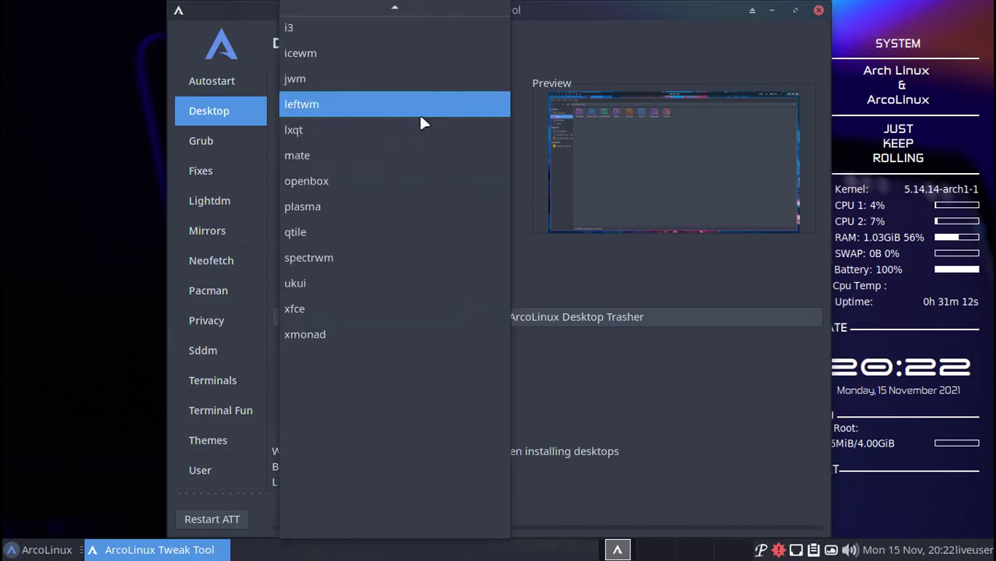
scroll(360, 91, "up", 1)
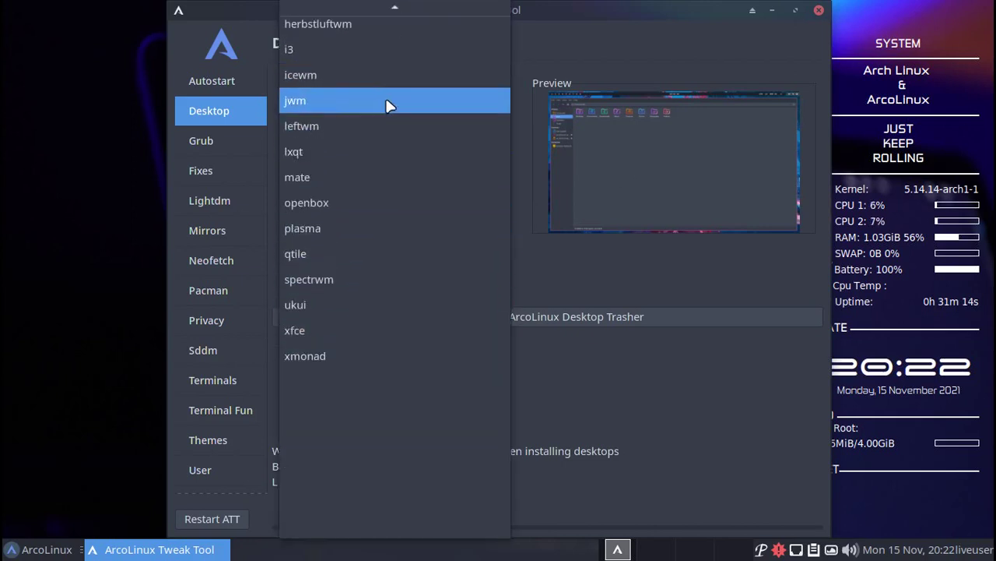
scroll(366, 140, "up", 3)
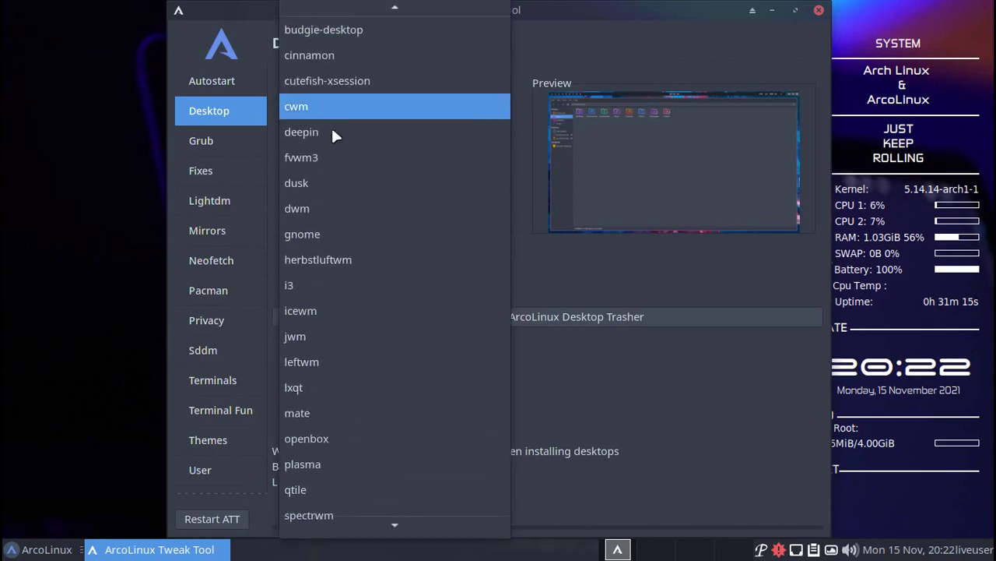
left_click(320, 184)
left_click(365, 99)
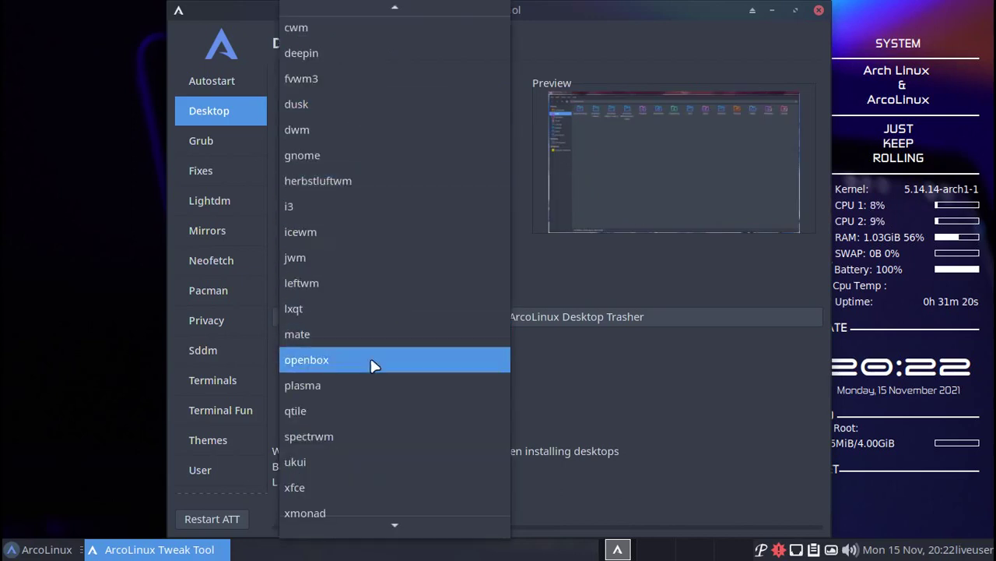
left_click(392, 456)
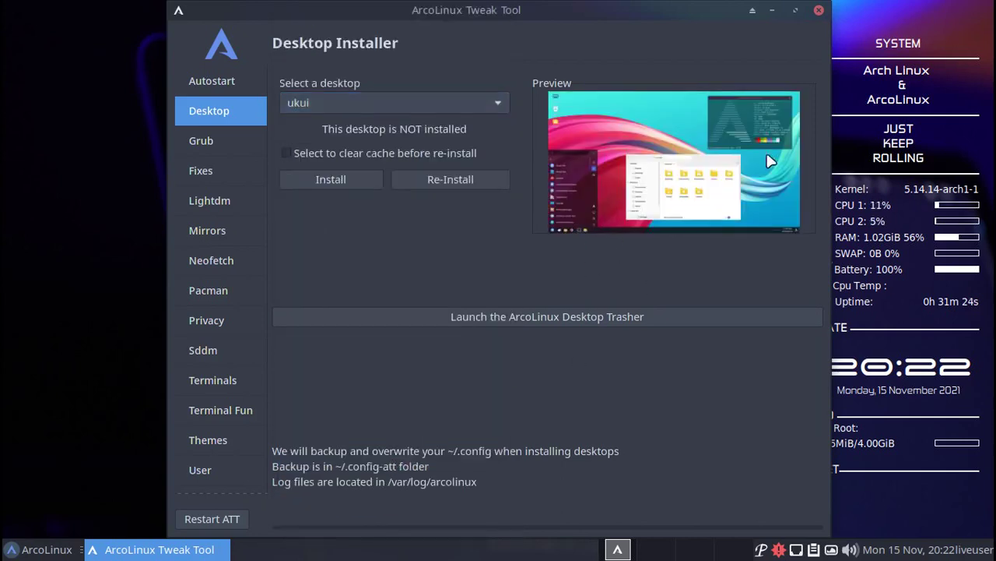
left_click(447, 102)
left_click(403, 150)
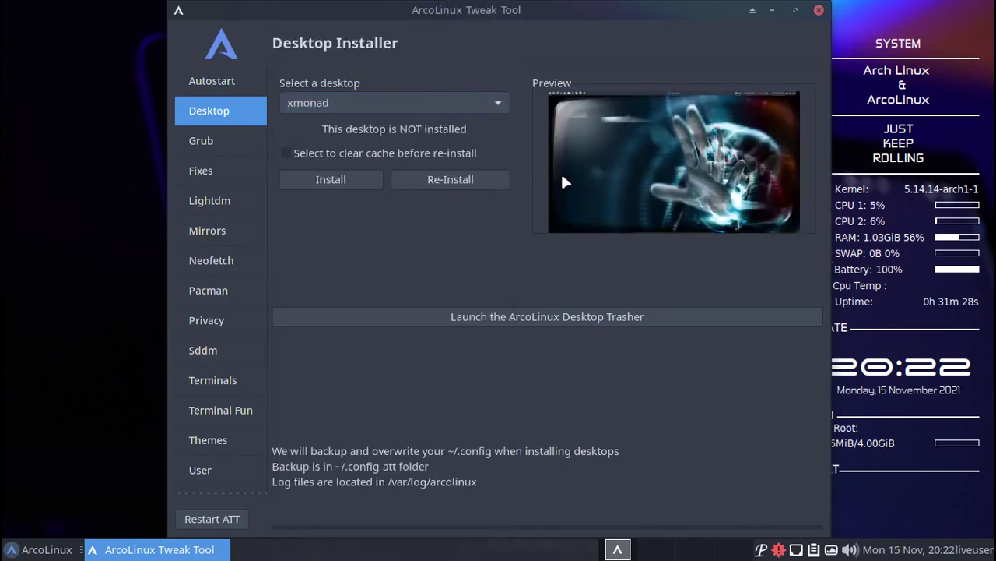
Look through the other desktops offered for installation, leaving xmonad selected
left_click(459, 108)
scroll(421, 125, "up", 3)
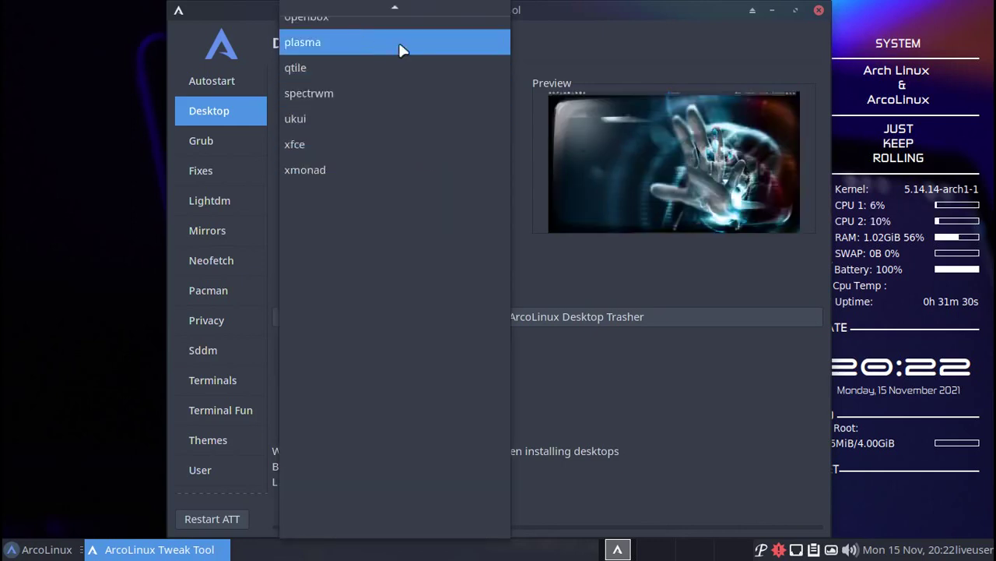
left_click(562, 260)
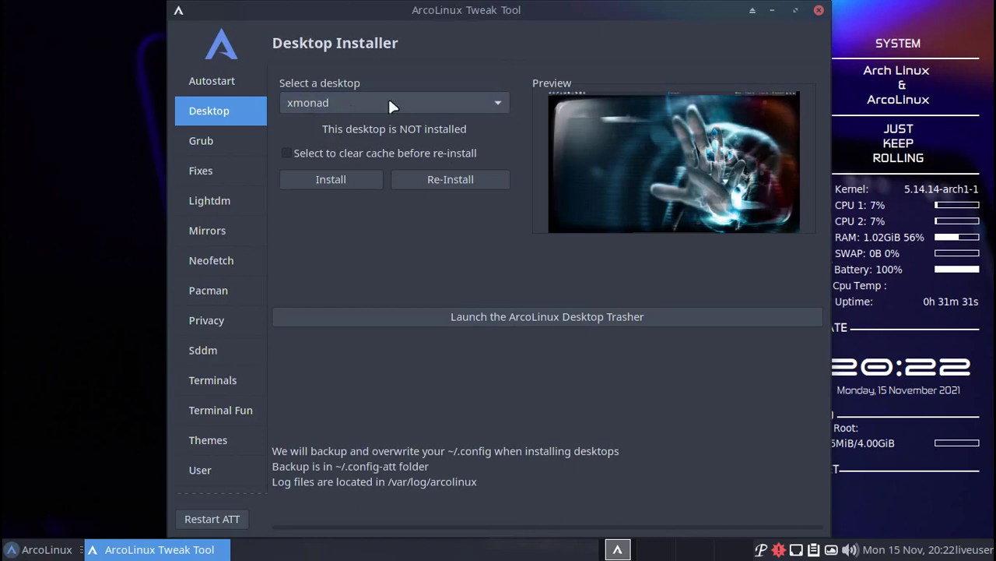
left_click(461, 105)
scroll(422, 90, "up", 3)
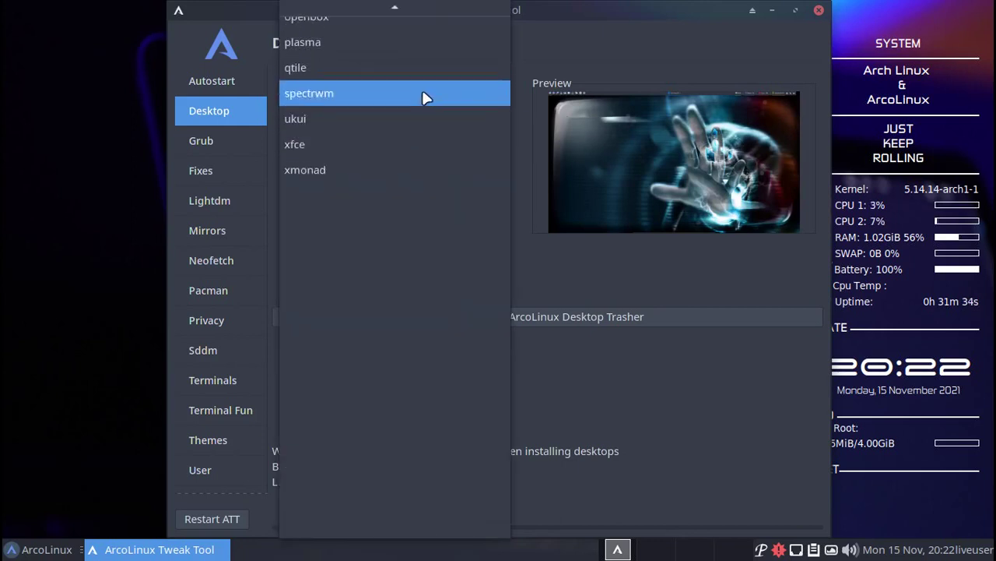
mouse_move(395, 11)
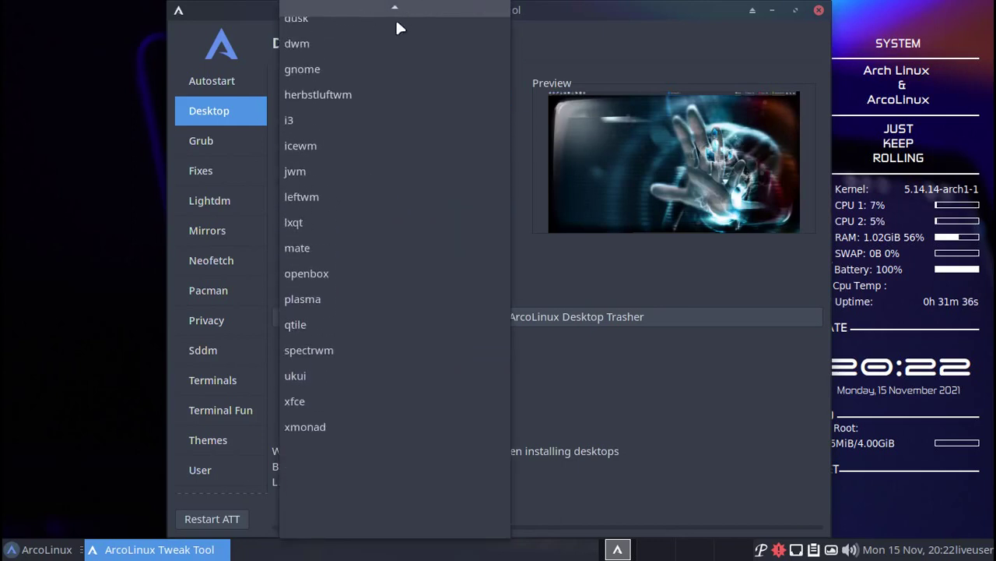
left_click(580, 37)
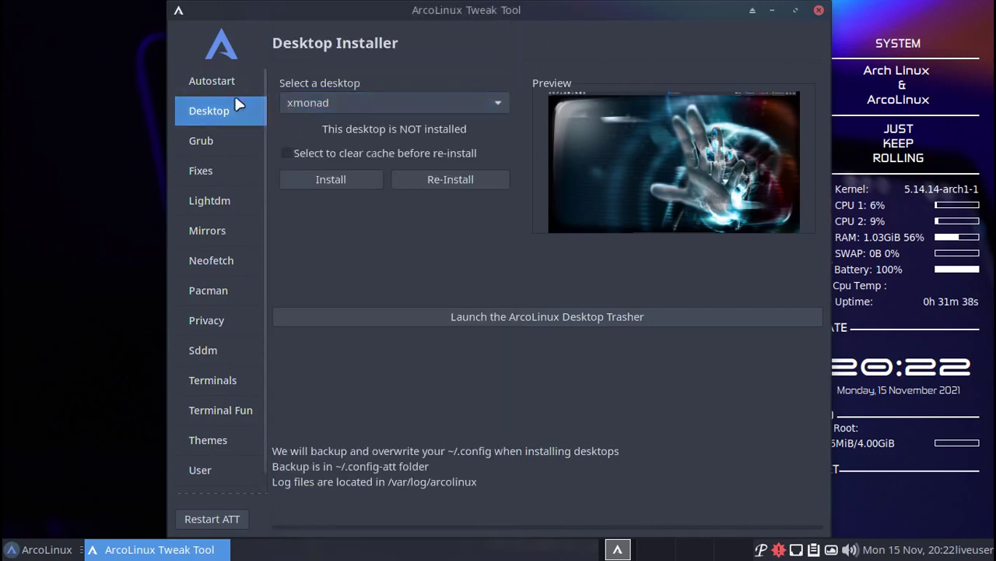
Review the Grub, Fixes, Lightdm, Mirrors and Neofetch settings
left_click(217, 139)
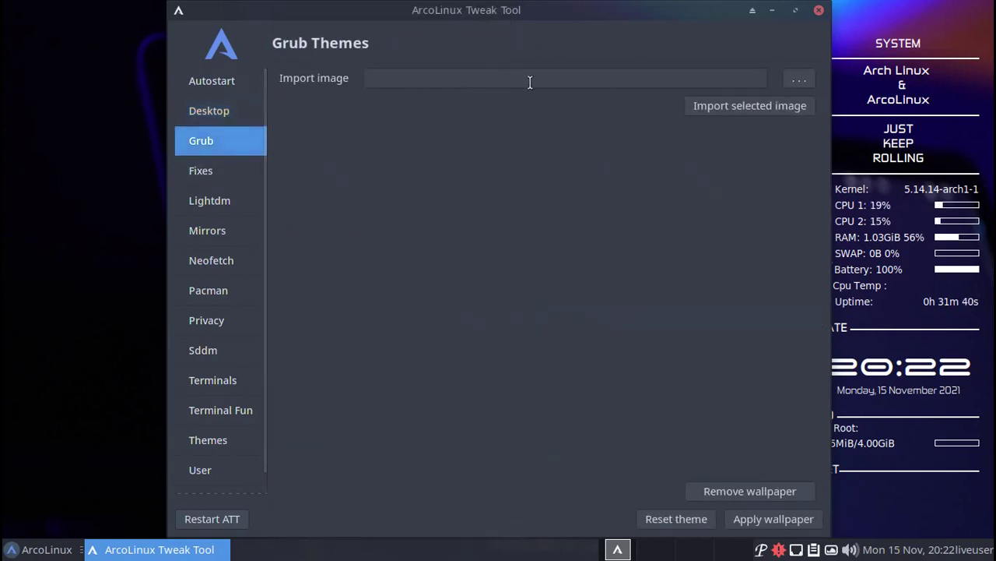
left_click(227, 168)
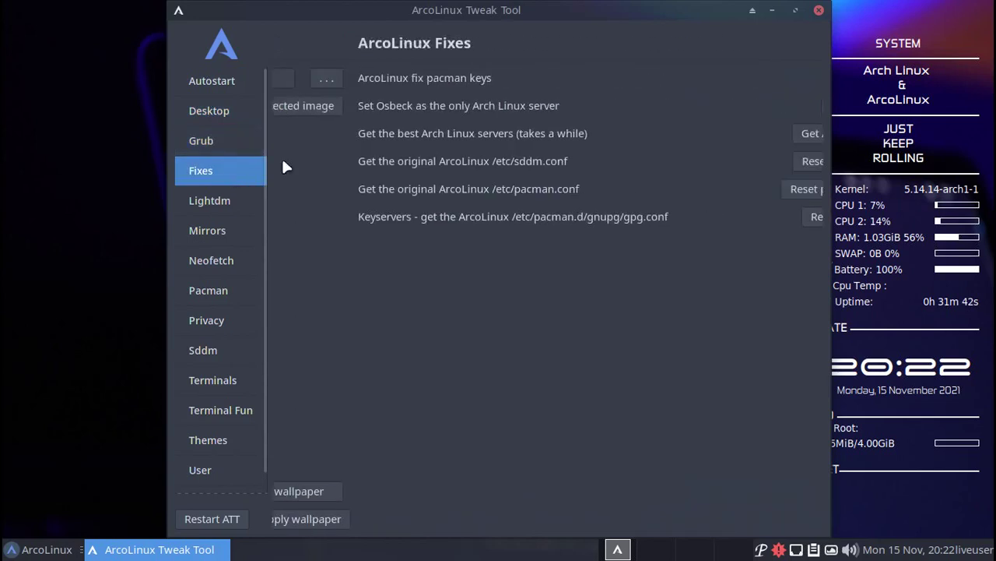
left_click(221, 204)
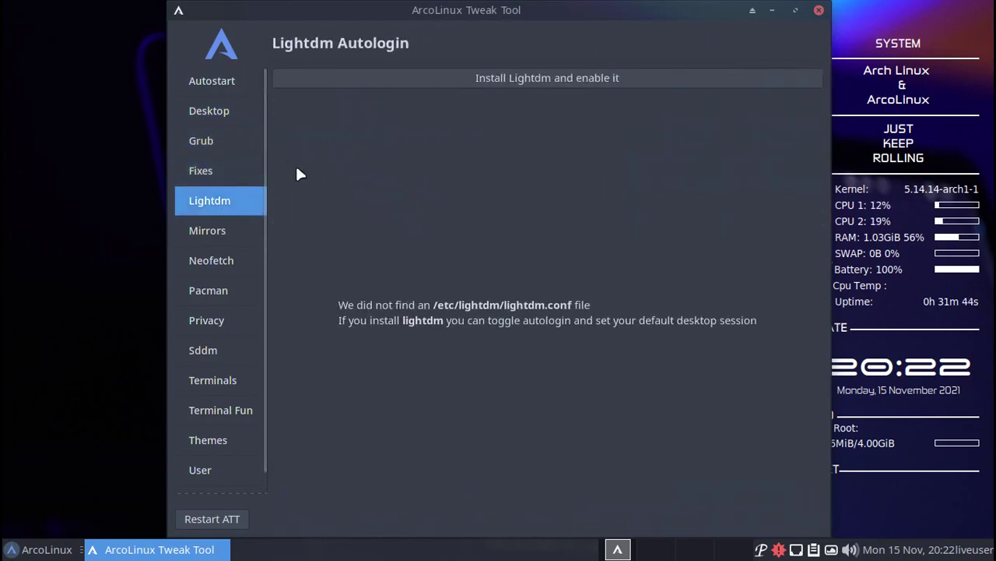
left_click(227, 224)
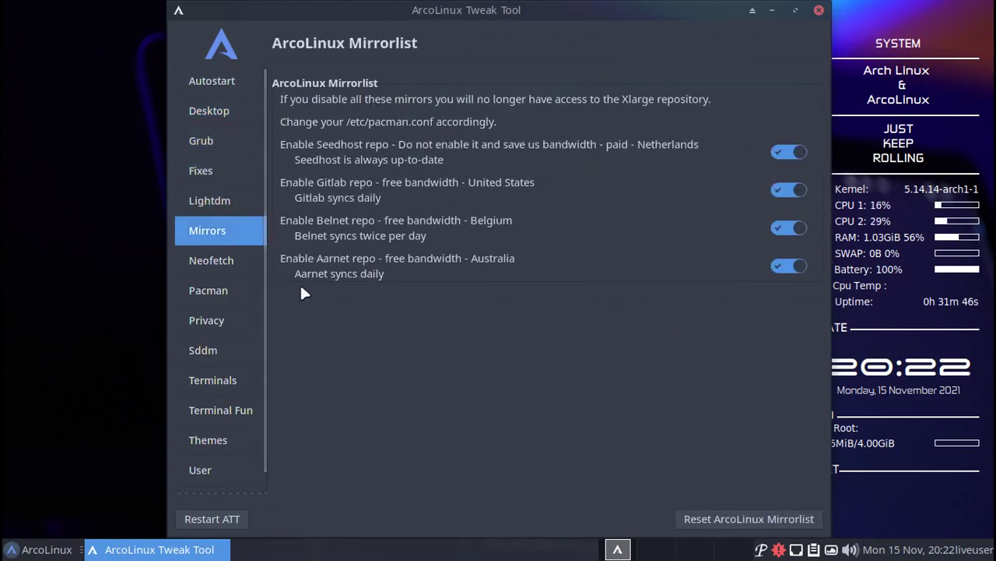
left_click(215, 257)
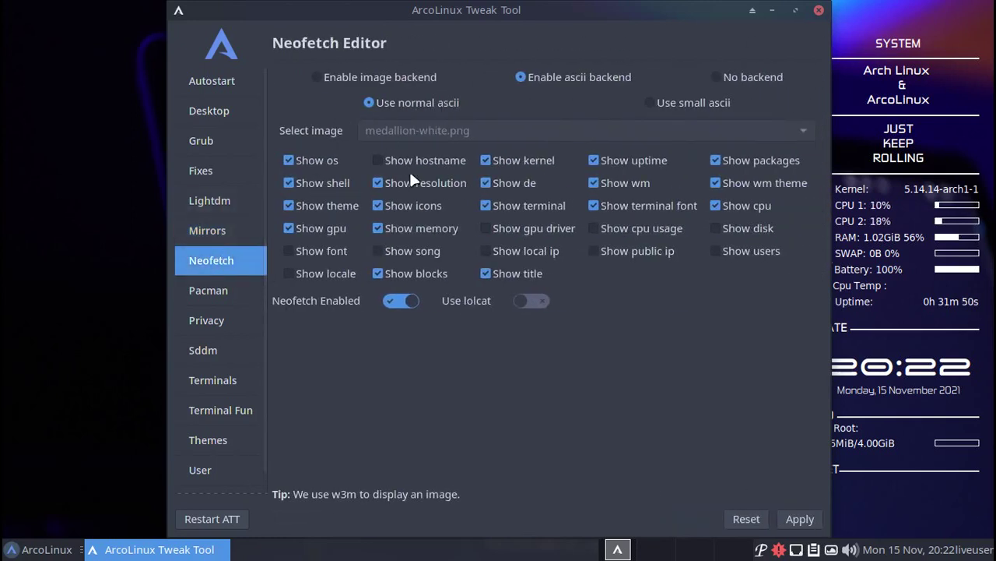
Open Xfce Terminal from the favorites to examine the Neofetch system information, and close it
left_click(35, 549)
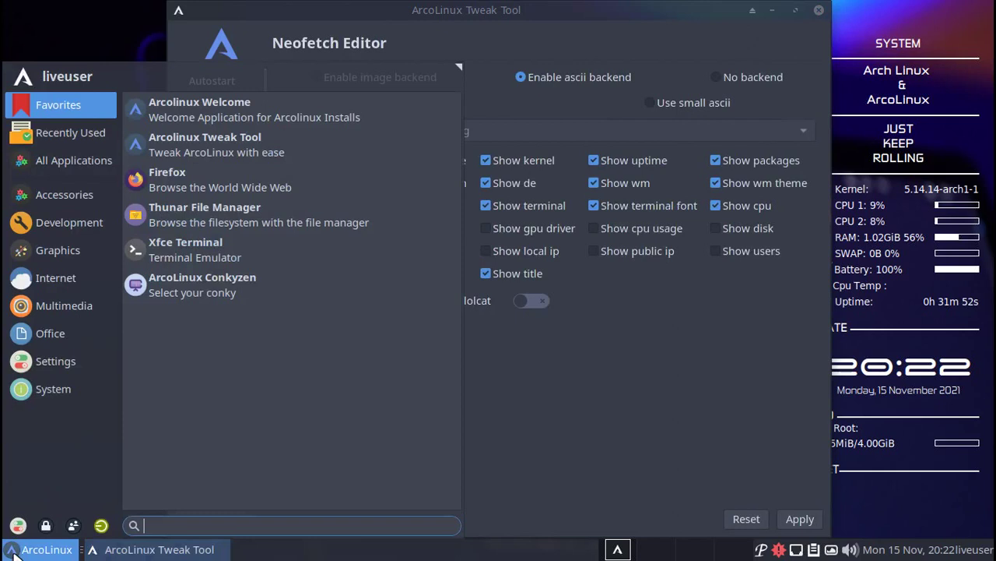
left_click(194, 257)
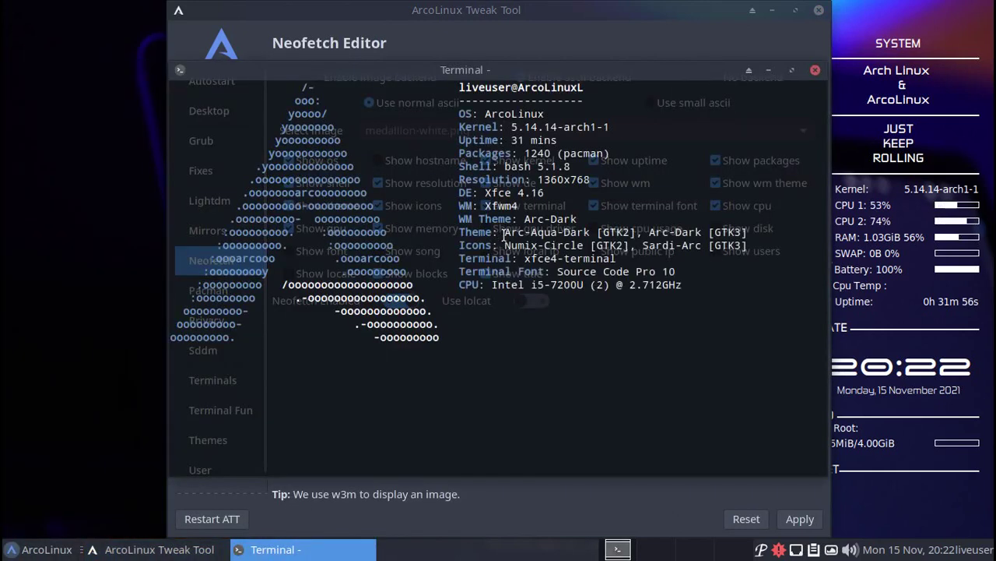
left_click_drag(455, 109, 667, 356)
left_click(702, 345)
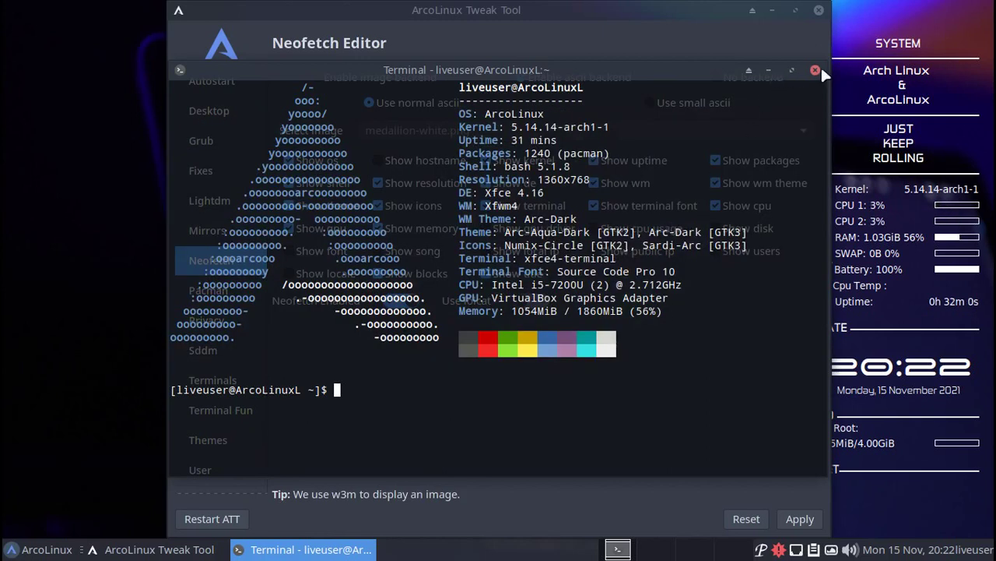
left_click(813, 70)
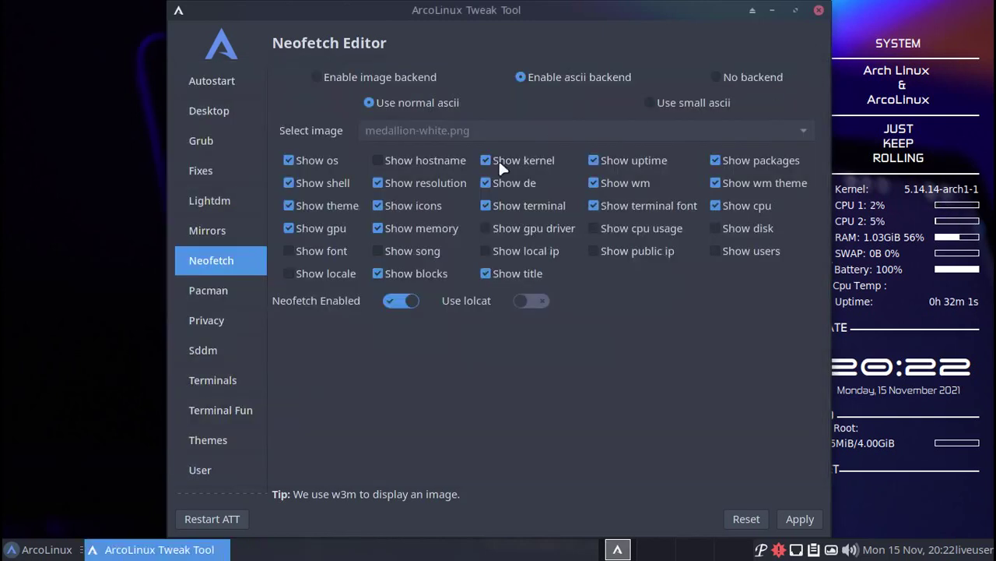
Review the Pacman, Privacy, Sddm and Terminals settings, including the autologin desktop session choice
left_click(219, 290)
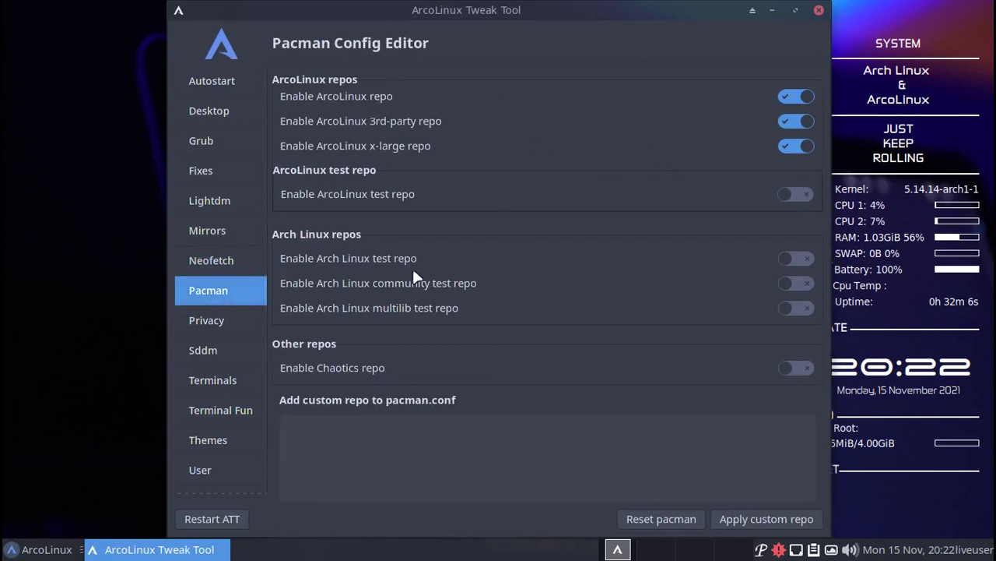
left_click(223, 321)
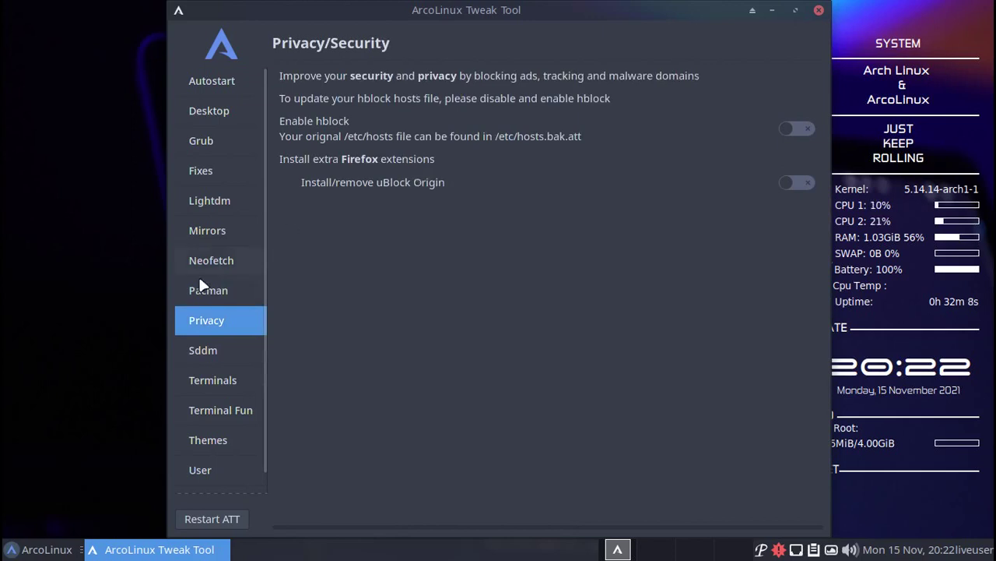
left_click(203, 350)
left_click(428, 121)
left_click(426, 132)
mouse_move(411, 10)
left_mouse_down()
mouse_move(429, 10)
mouse_move(414, 10)
left_mouse_up()
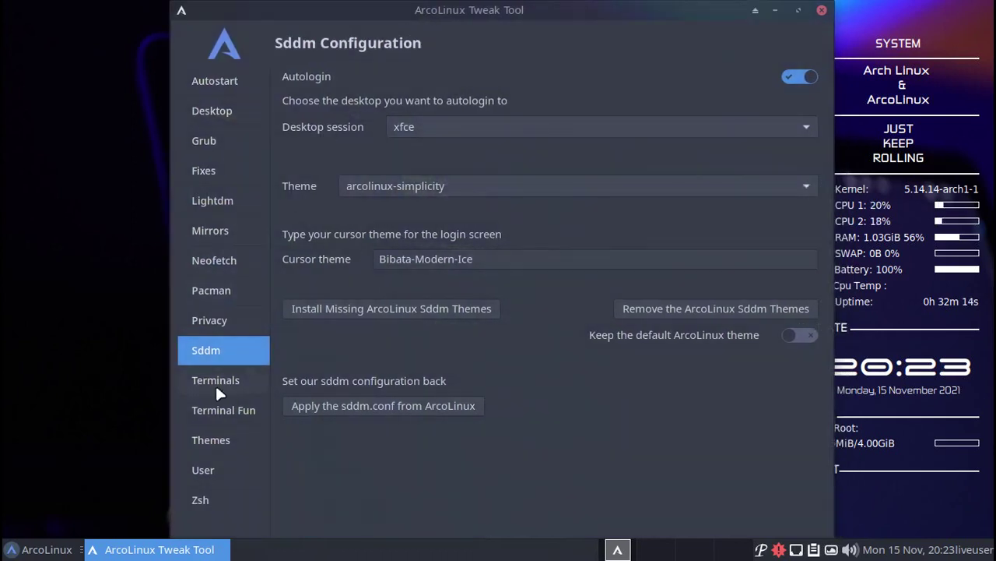
left_click(216, 380)
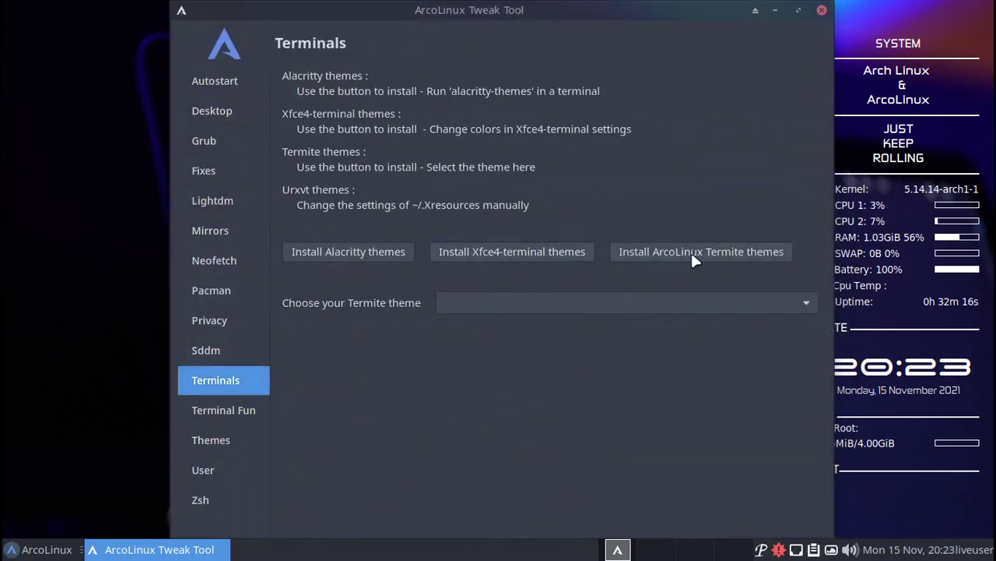
Turn off Neofetch under Terminal Fun, check how a new Xfce Terminal starts, and close it
left_click(223, 410)
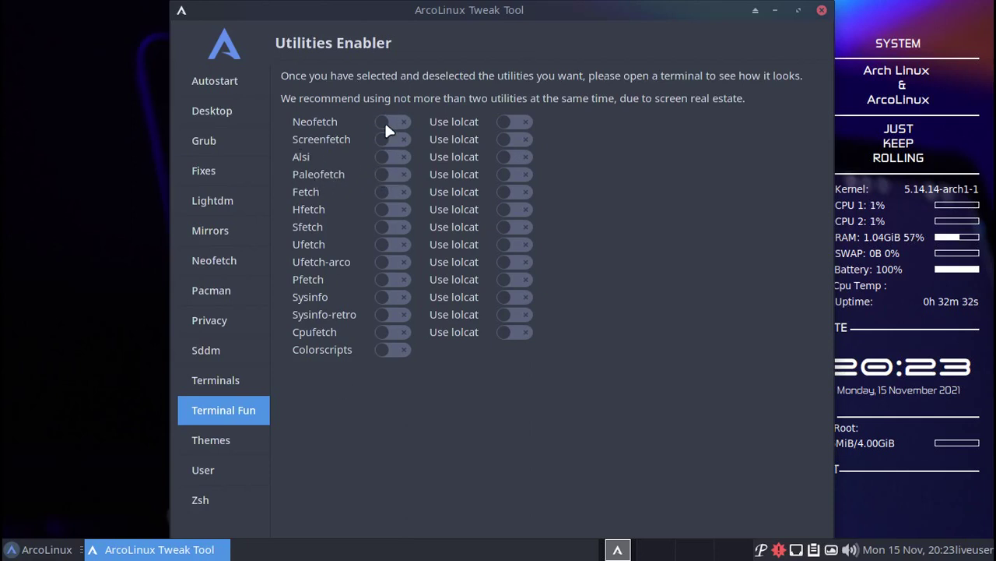
left_click(39, 550)
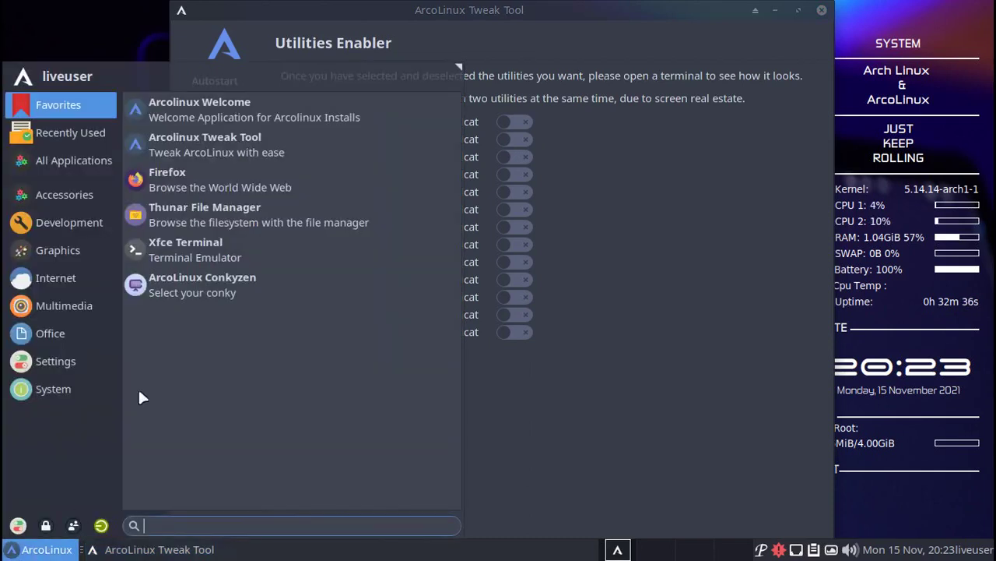
left_click(222, 250)
left_click_drag(409, 68, 520, 171)
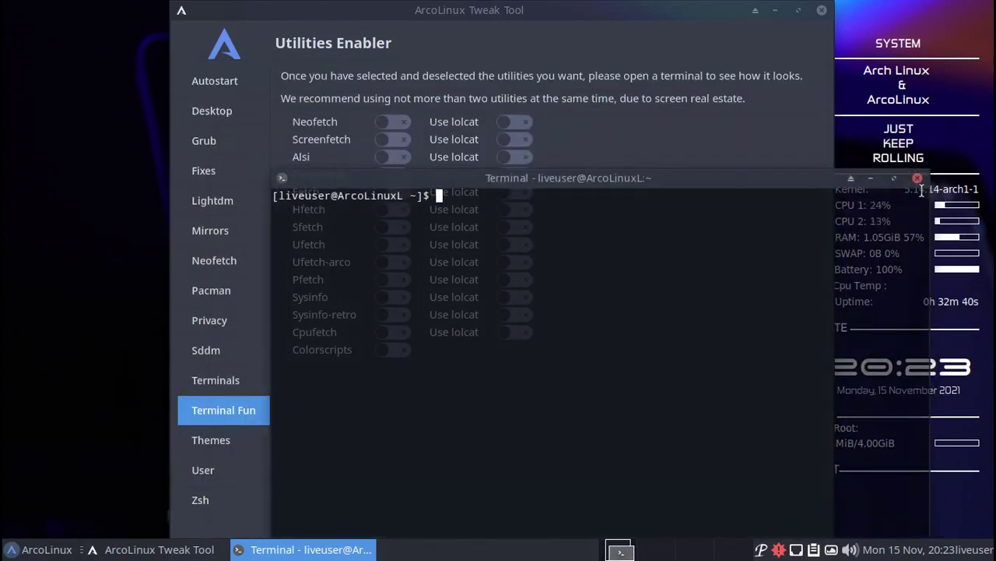
left_click(920, 176)
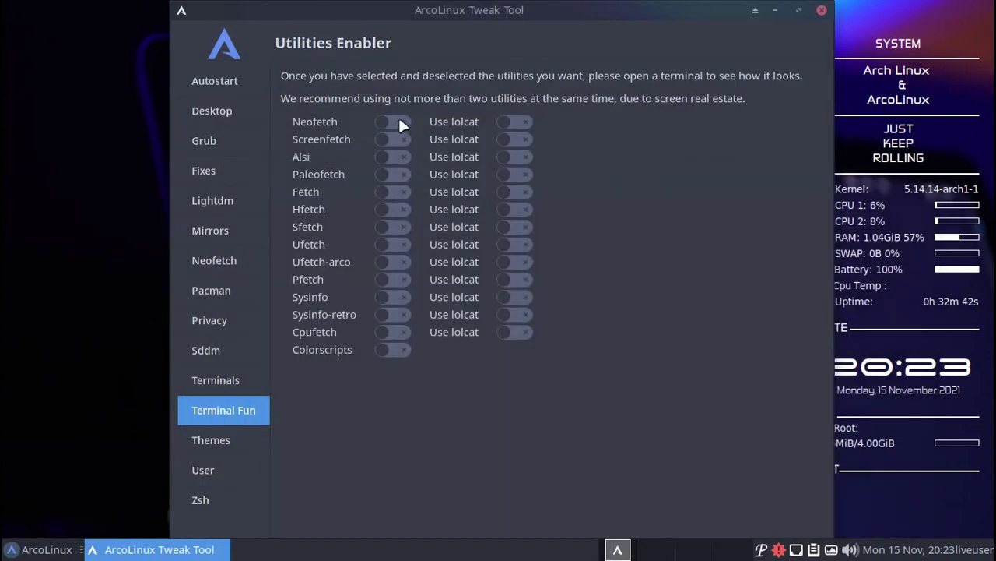
Turn Neofetch back on, check its output in a new Xfce Terminal, and close the terminal
left_click(36, 549)
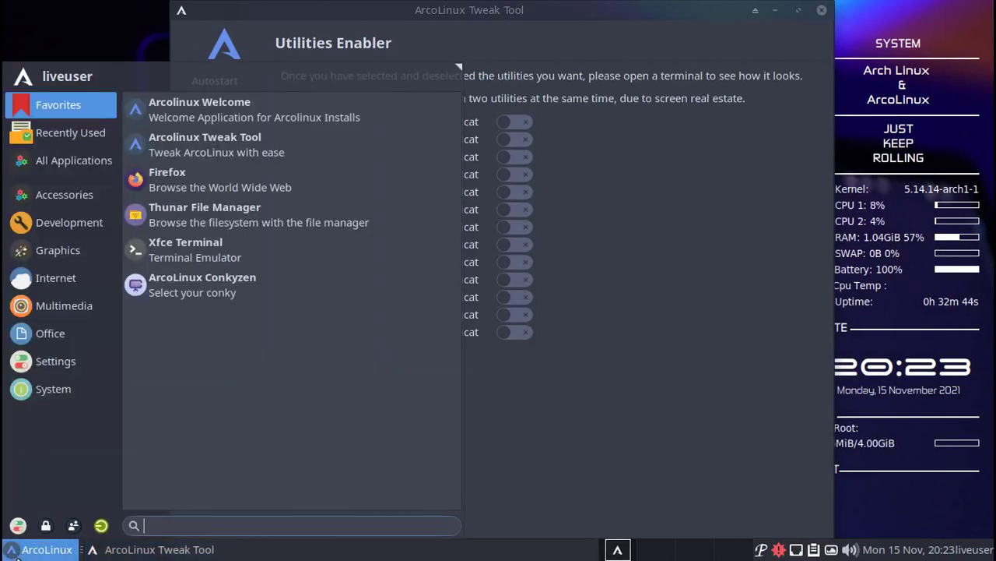
left_click(186, 251)
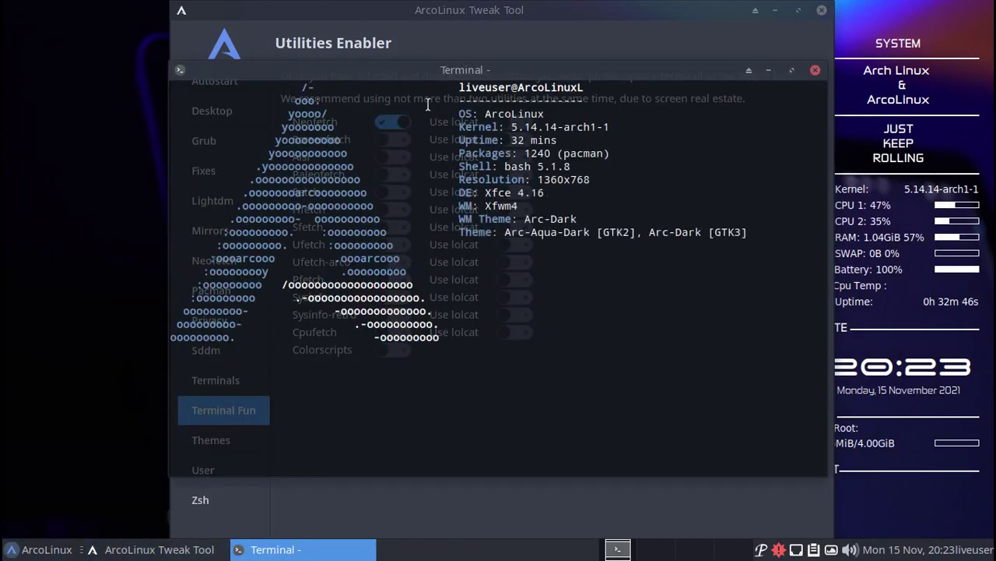
left_click(815, 70)
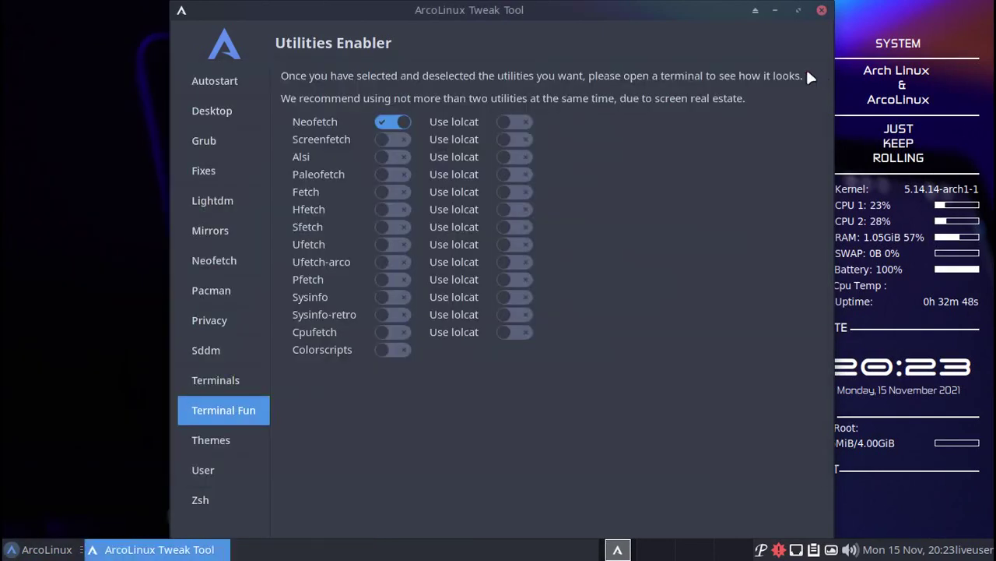
Review the Theme Switcher options and previews for I3WM, AwesomeWM and Qtile
left_click(218, 442)
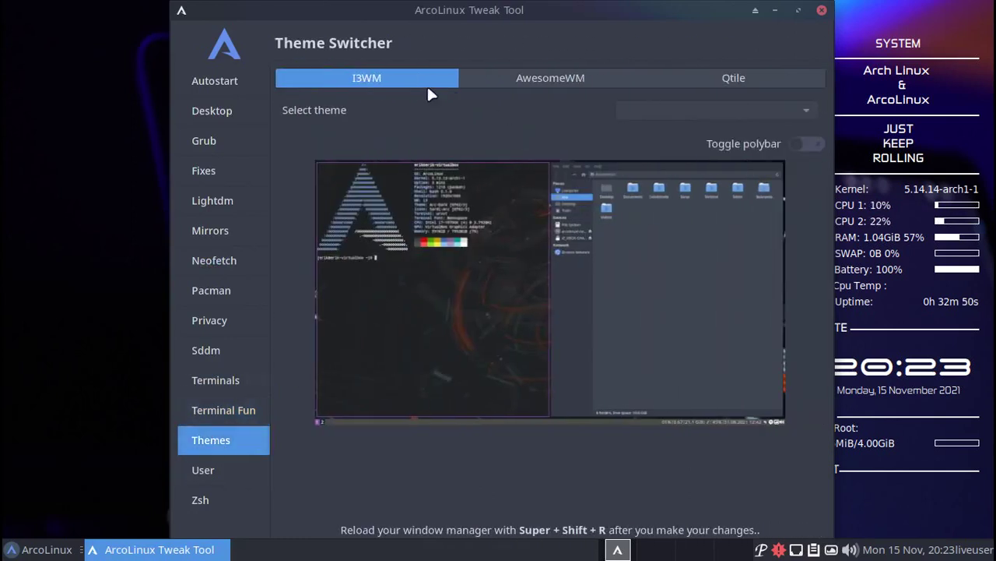
left_click(498, 80)
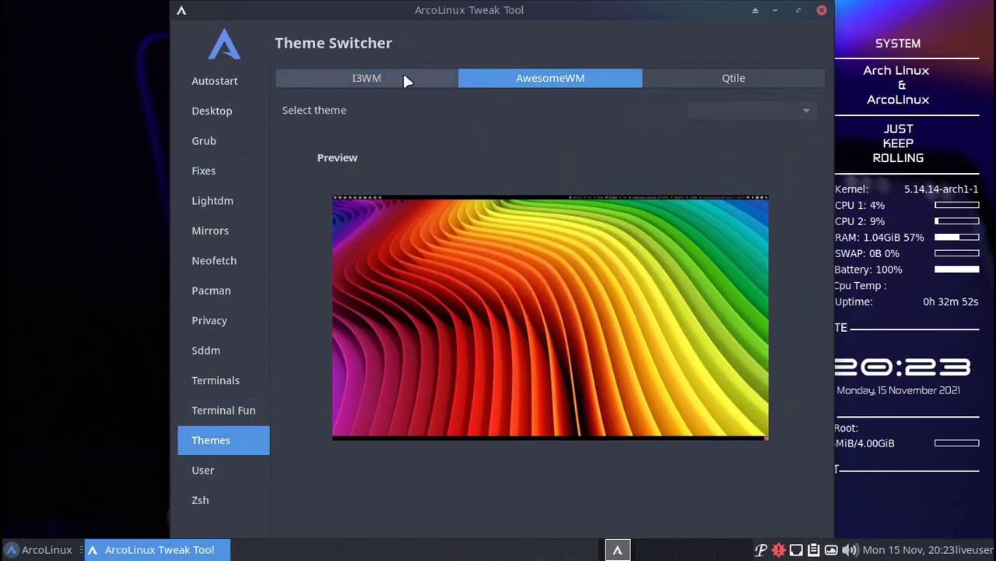
left_click(688, 83)
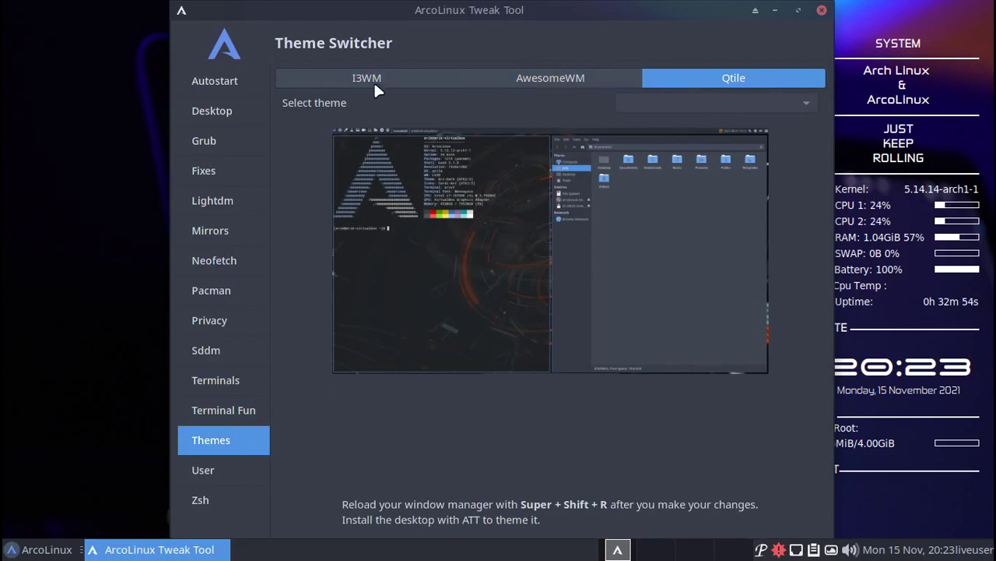
left_click(373, 83)
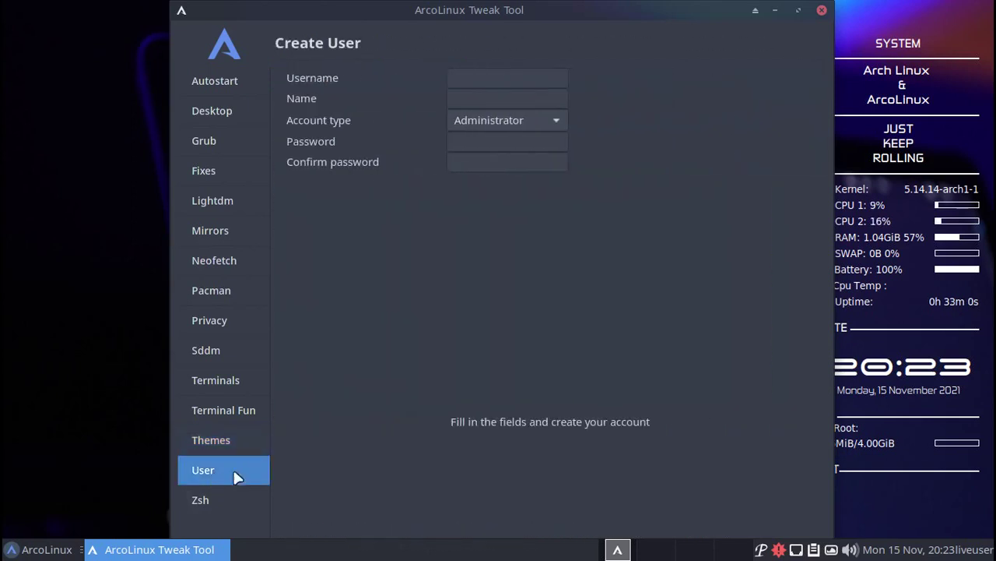
Set the Zsh theme to rkj-repos in the ZSH Themes settings
left_click(191, 497)
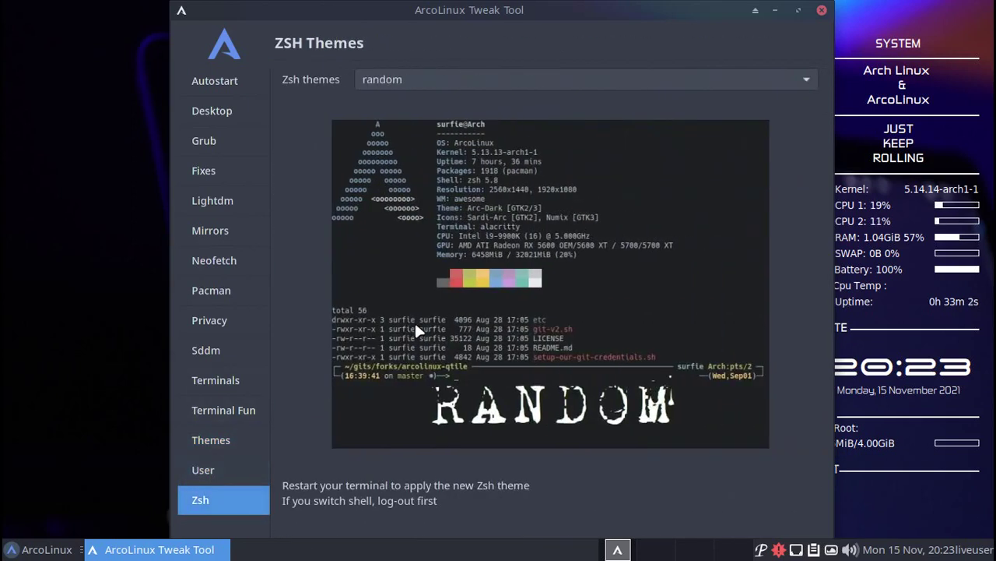
left_click(438, 76)
left_click(478, 232)
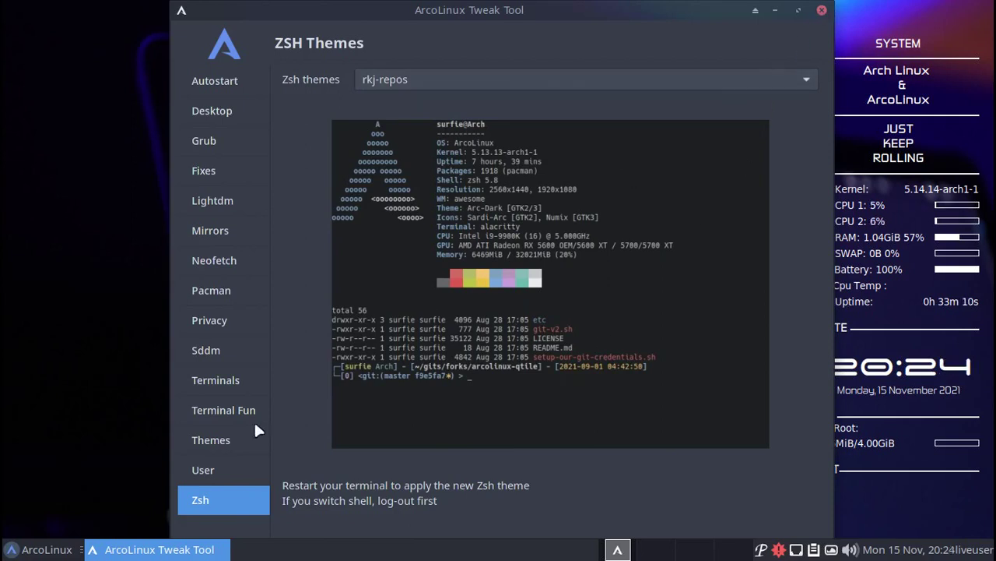
Start zsh in a new, cleared Xfce Terminal with the ArcoLinux Tweak Tool minimized
left_click(43, 549)
left_click(233, 257)
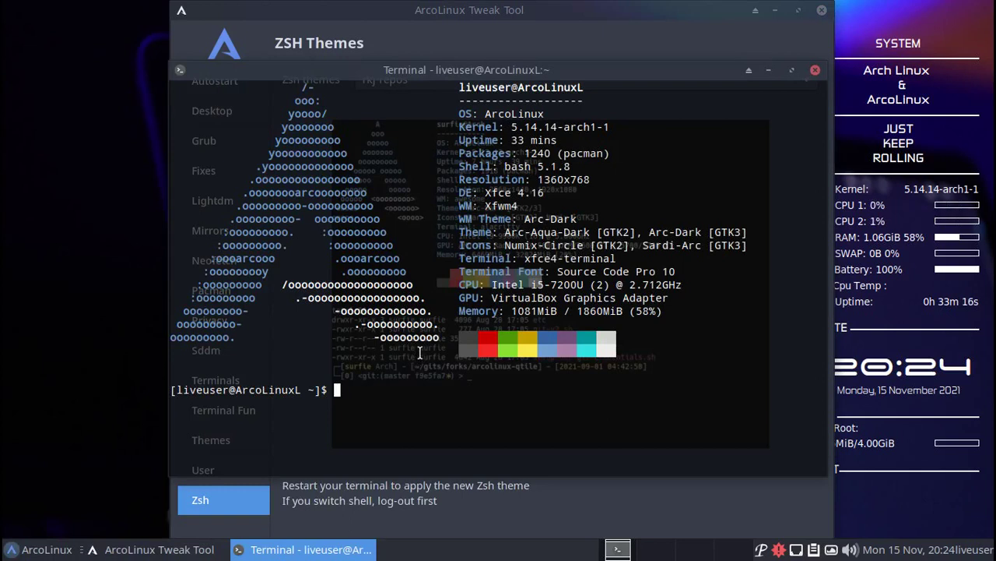
key("ctrl+l")
type("zs")
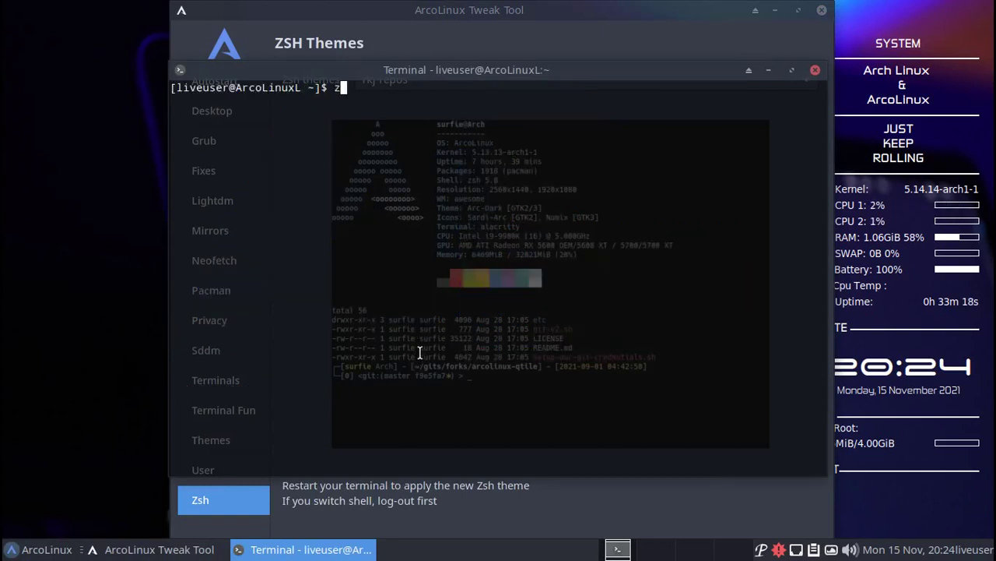
left_click(776, 11)
type("h")
key("Return")
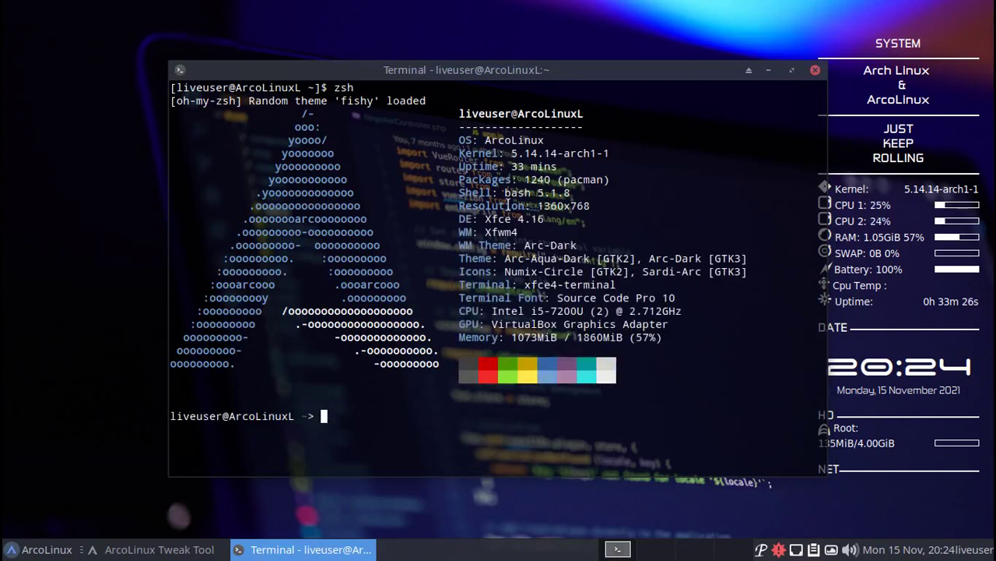
Check which theme zsh loaded, and close both the terminal and the ArcoLinux Tweak Tool
triple_click(276, 100)
left_click(549, 280)
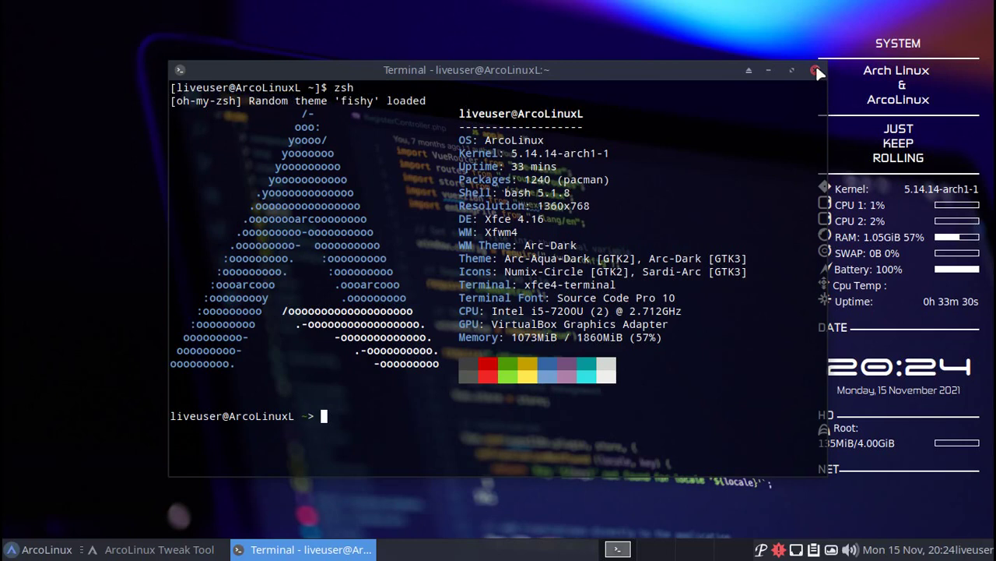
left_click(815, 71)
left_click(559, 345)
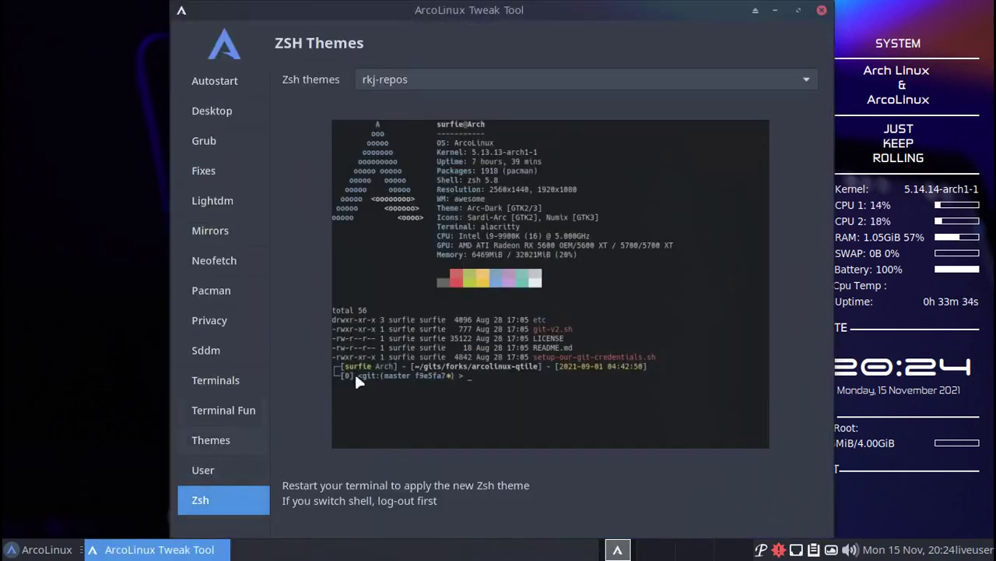
left_click(821, 10)
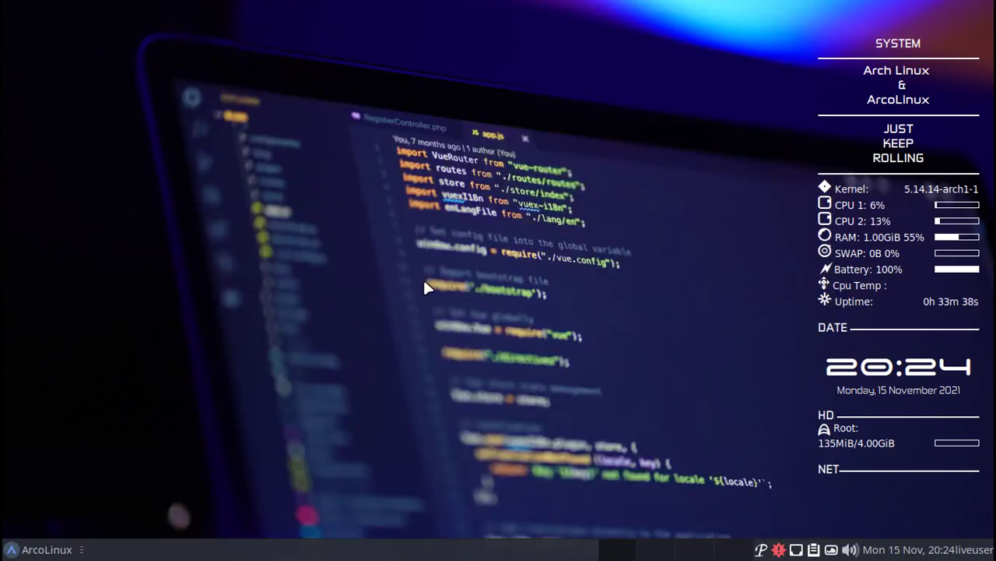
Browse the preinstalled applications in the Development, Graphics and Internet categories, and dismiss the application list
left_click(9, 553)
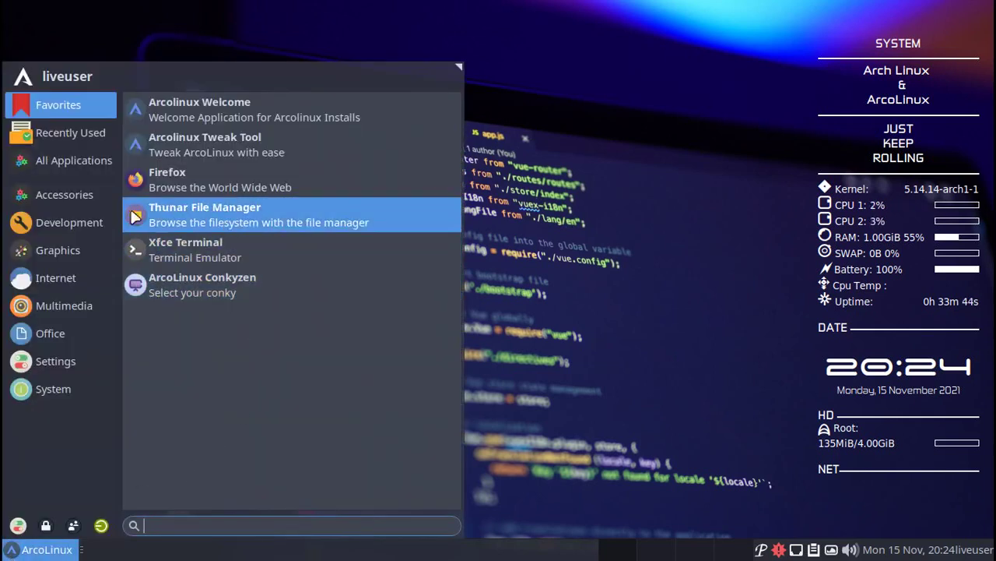
left_click(94, 225)
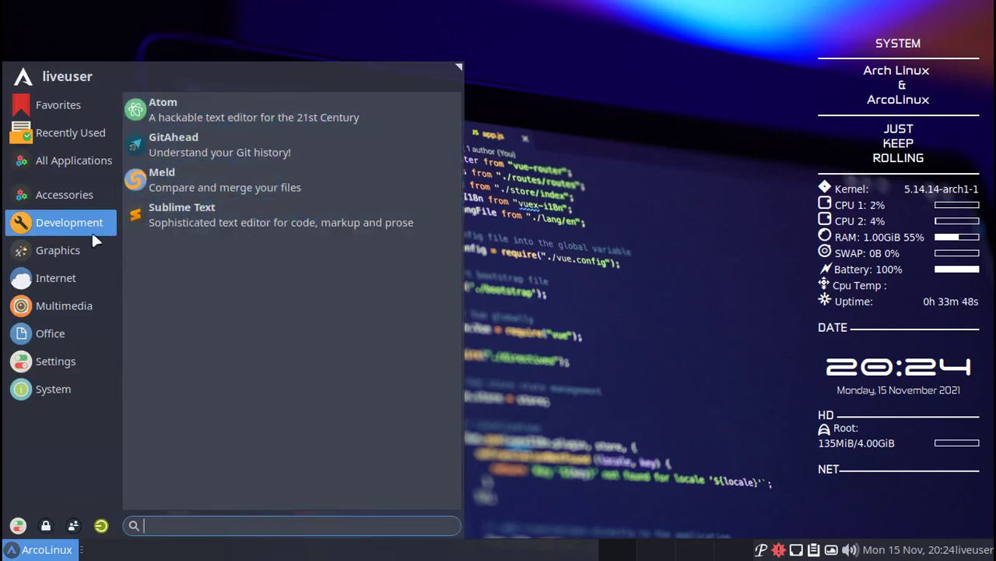
left_click(63, 248)
left_click(60, 274)
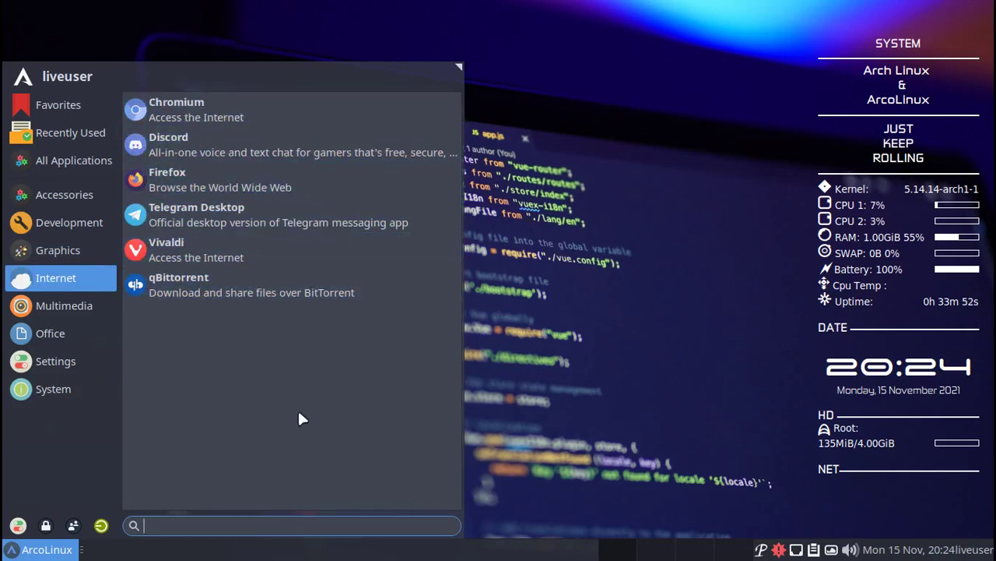
left_click(623, 359)
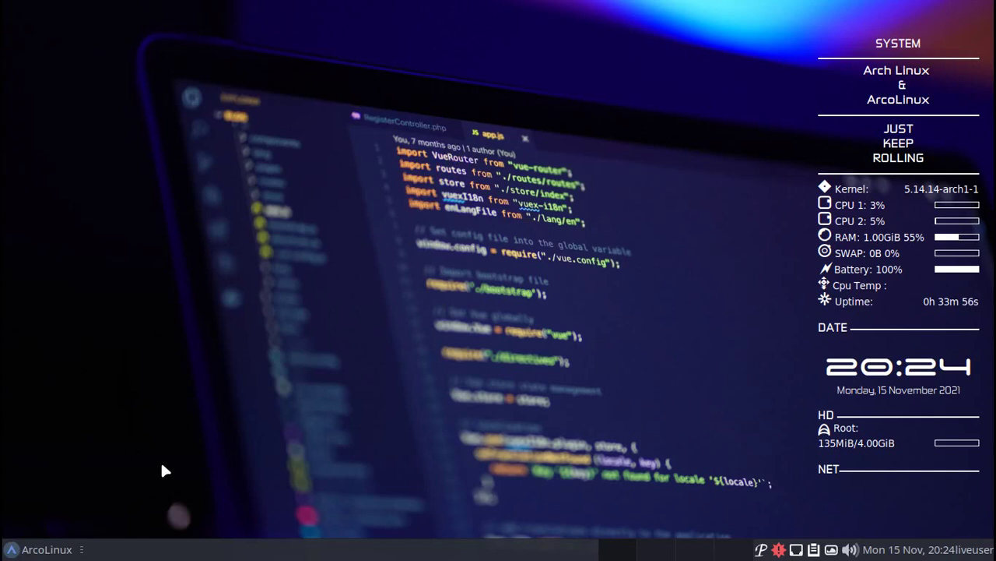
Launch the Termite terminal through the keyboard-driven run launcher
left_click(45, 550)
left_click(46, 550)
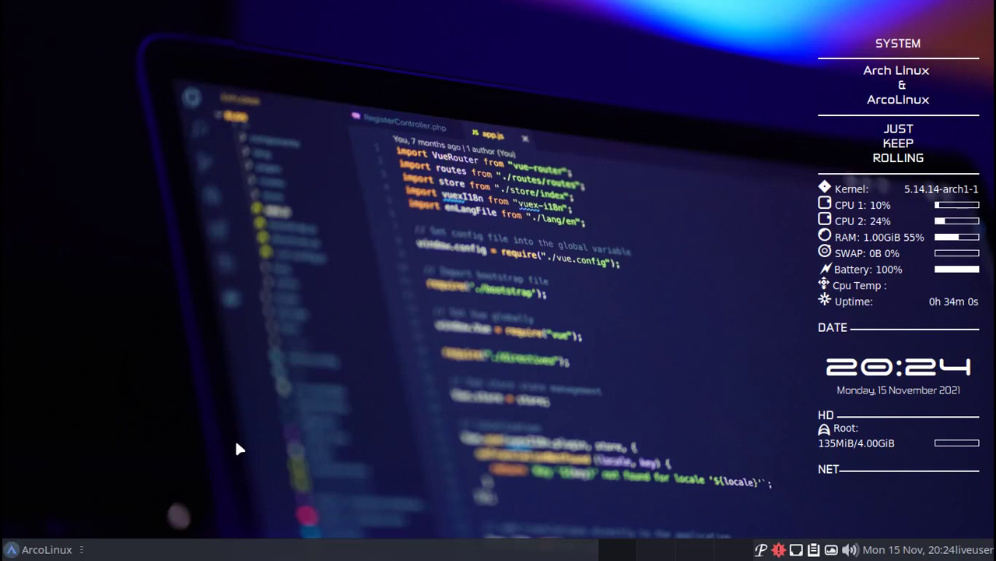
key("super+d")
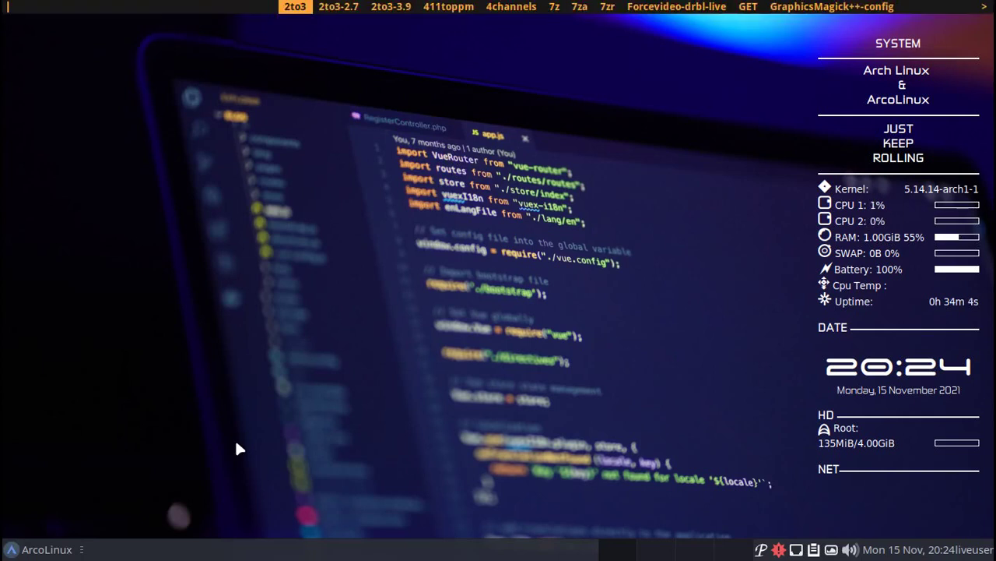
type("termi")
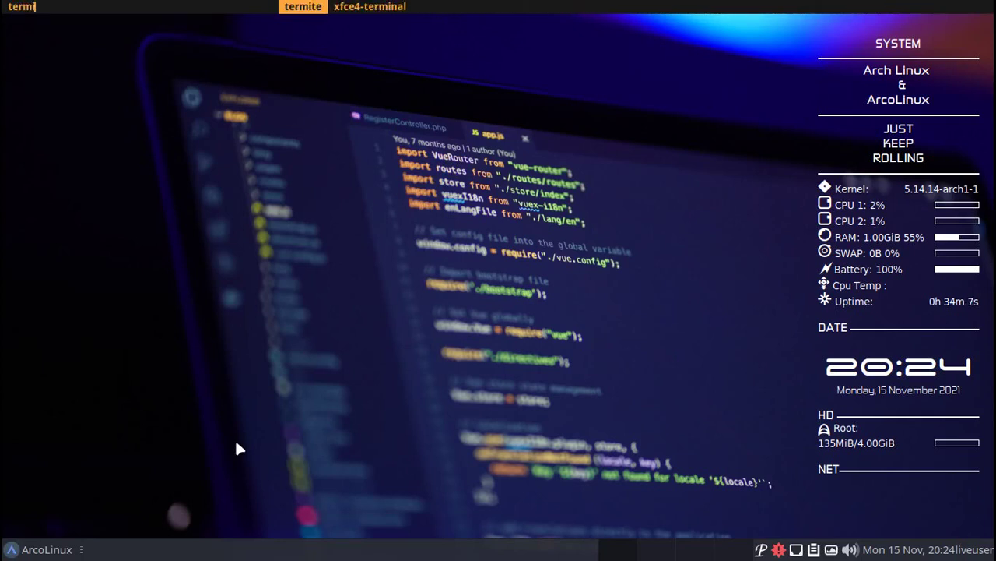
key("Return")
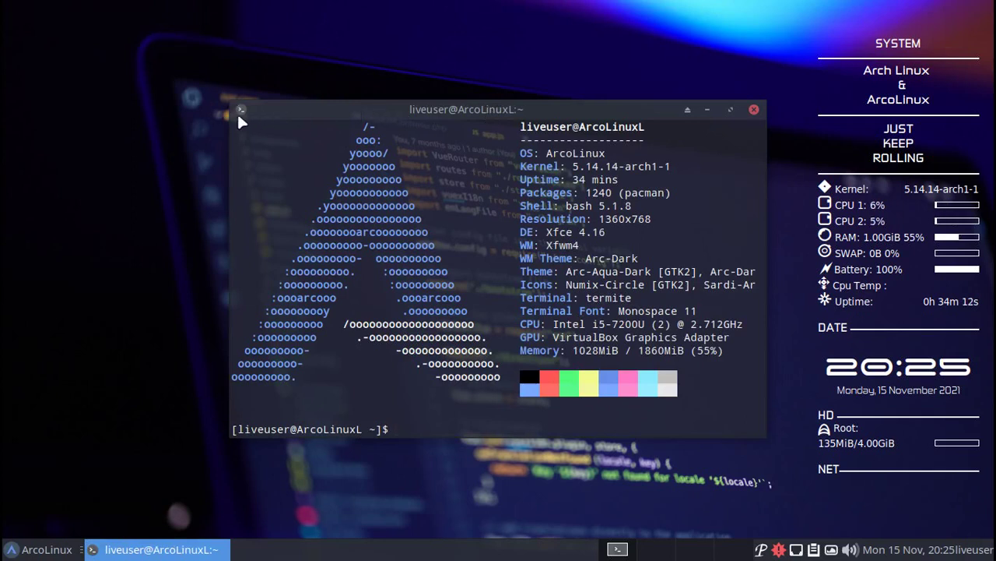
Launch Alacritty through the run launcher and move its window beside the Termite window
key("super+d")
type("ala")
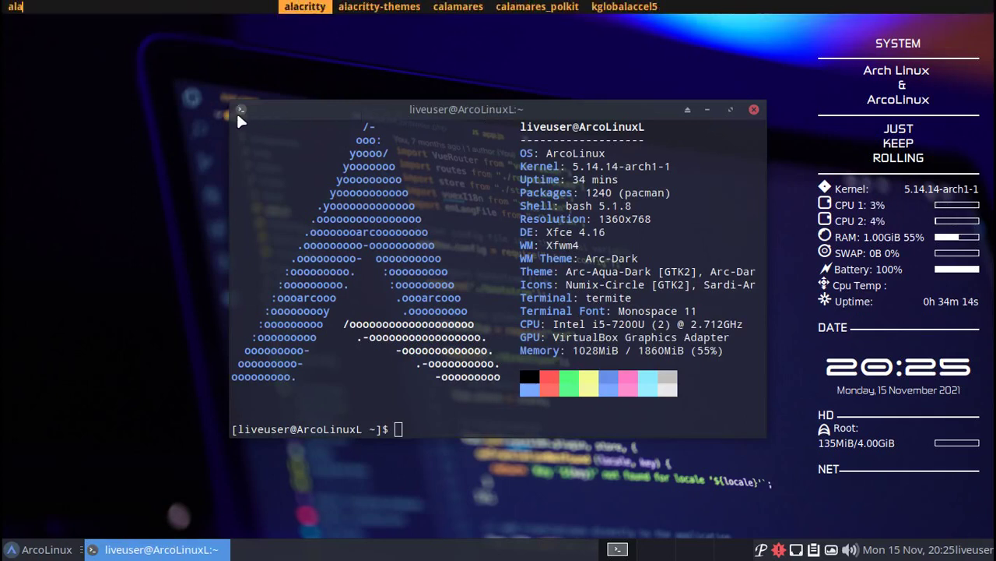
key("Return")
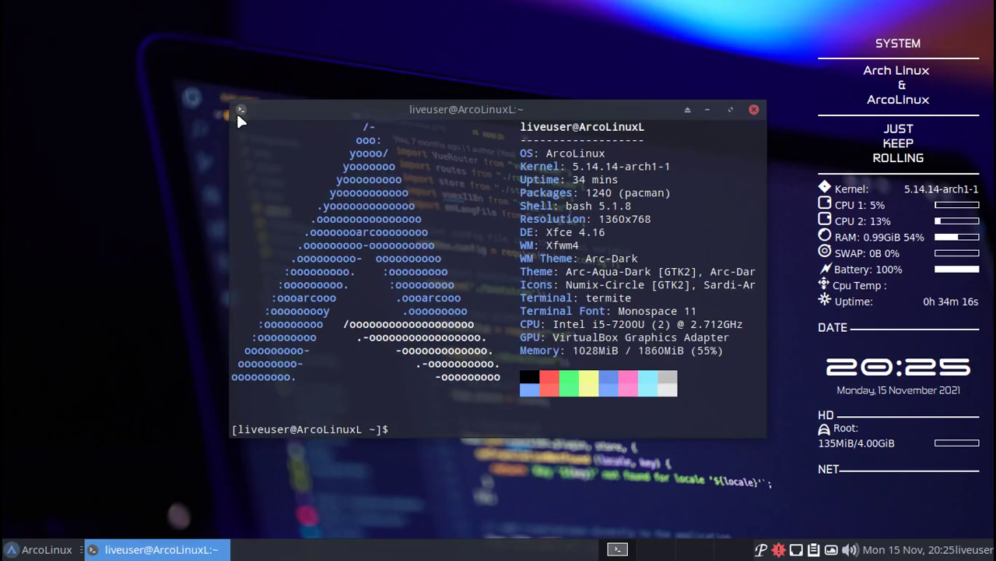
left_click_drag(440, 44, 641, 47)
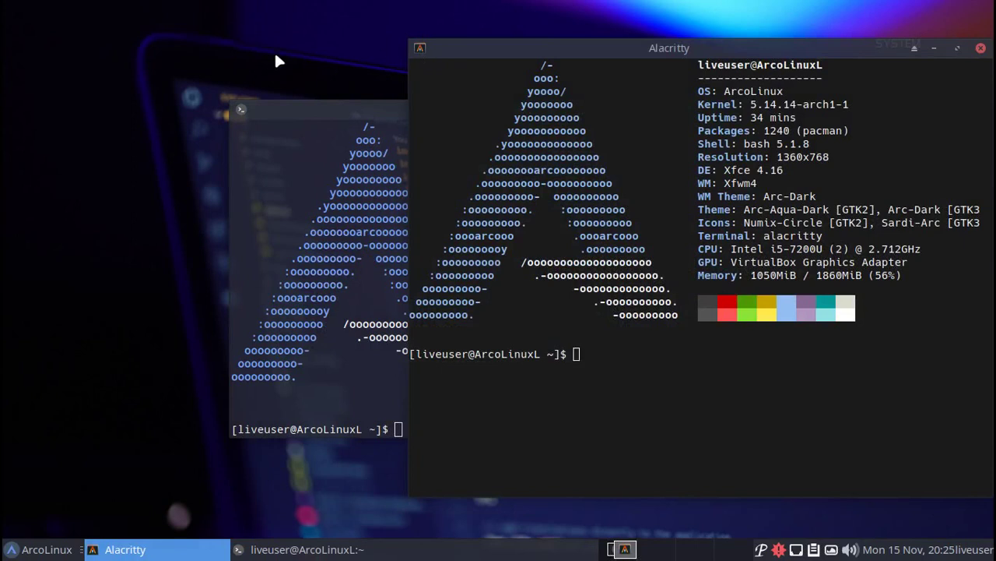
Search the run launcher for xfce4-terminal, launch it, and move its window clear of the other two terminals
key("super+shift+d")
type("termite")
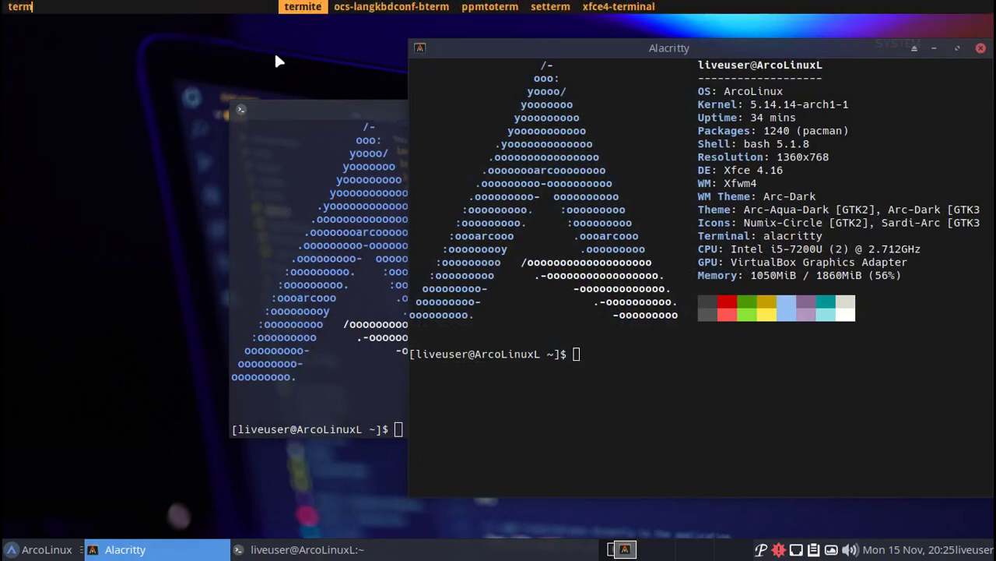
key("BackSpace")
key("BackSpace")
key("BackSpace")
key("BackSpace")
key("BackSpace")
key("BackSpace")
key("BackSpace")
type("xfe")
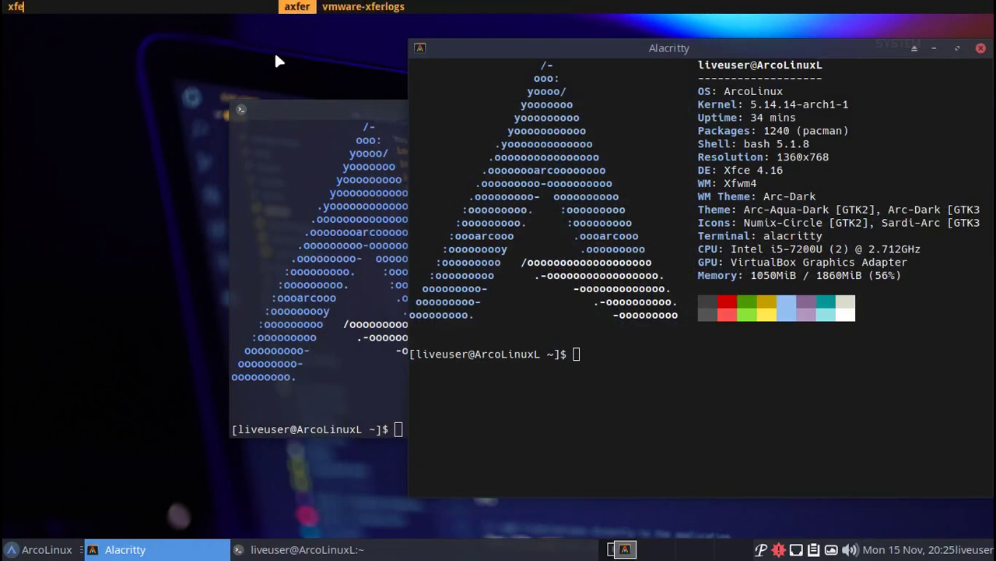
type("4")
key("BackSpace")
key("BackSpace")
key("BackSpace")
key("BackSpace")
type("terminal")
key("Return")
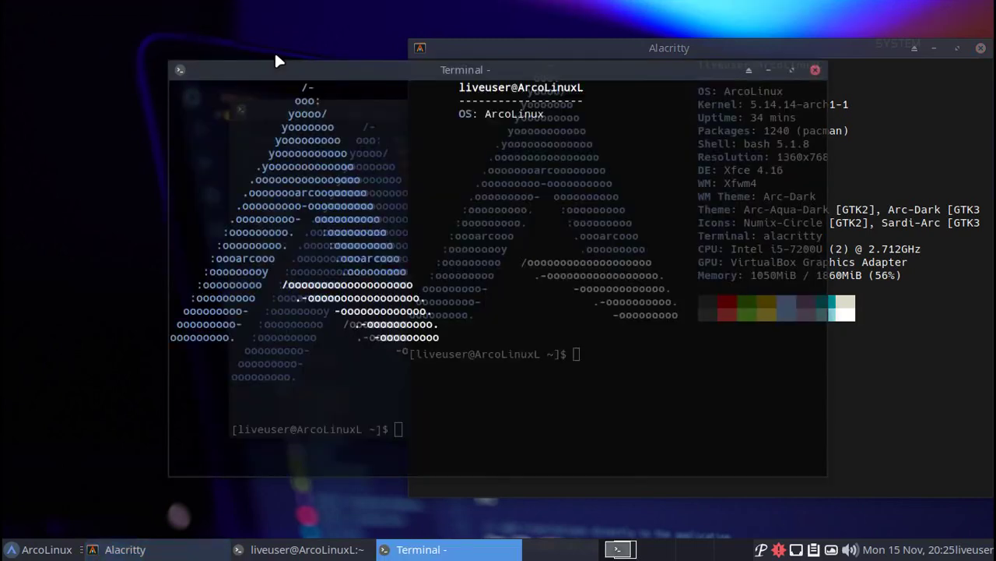
left_click_drag(320, 69, 230, 228)
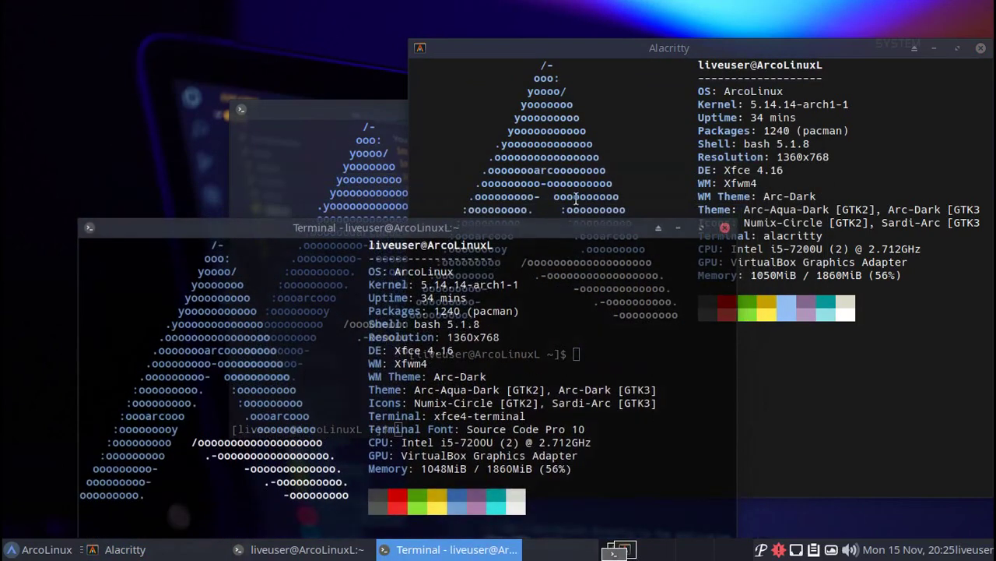
Compare the Termite, Alacritty and Xfce Terminal windows by bringing each one to the front
left_click(300, 173)
left_click(134, 227)
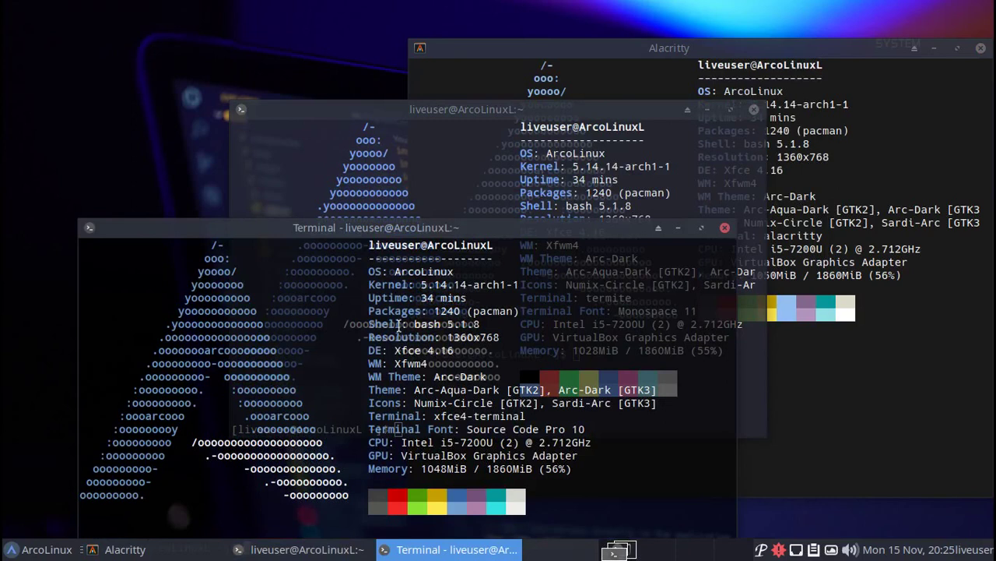
left_click(502, 181)
left_click(654, 77)
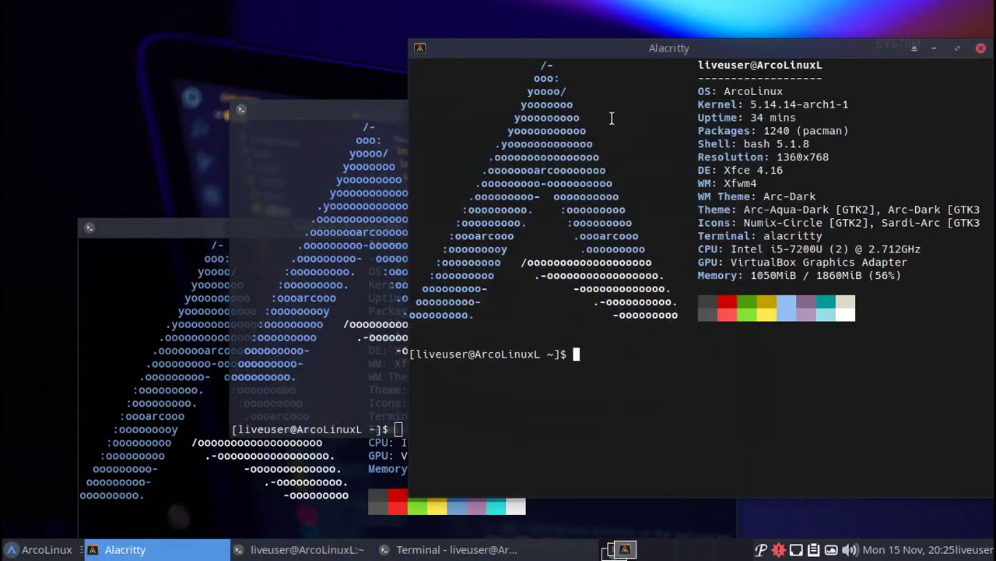
left_click(305, 313)
left_click(169, 347)
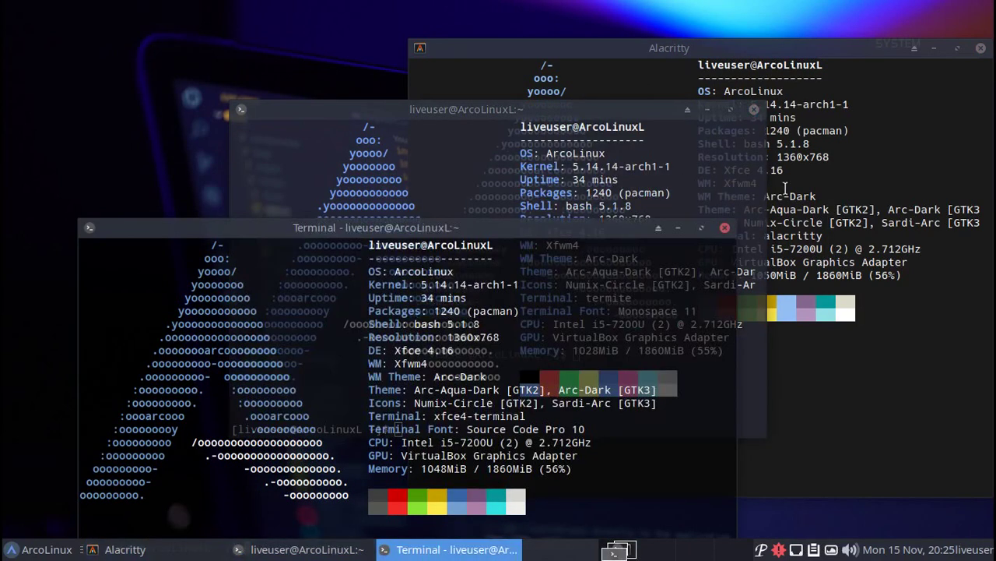
left_click(592, 80)
left_click(349, 290)
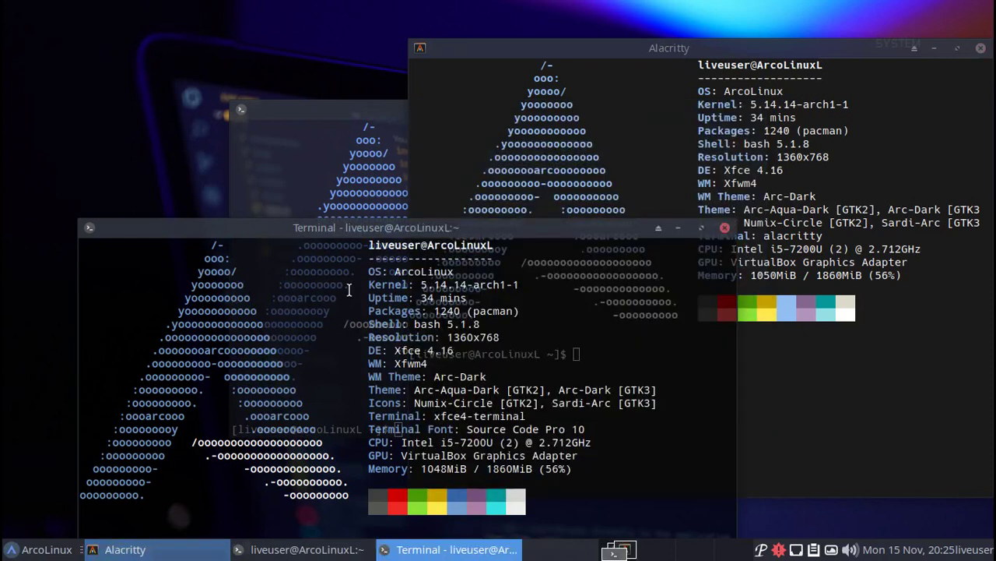
left_click(362, 165)
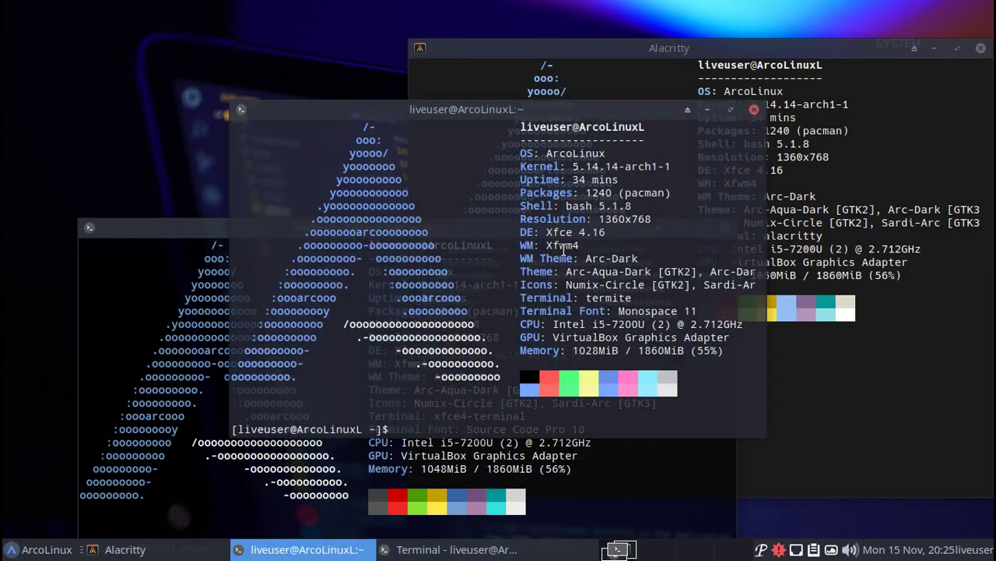
Close the Termite, Xfce Terminal and Alacritty windows
key("super+q")
left_click_drag(464, 227, 448, 130)
key("super+q")
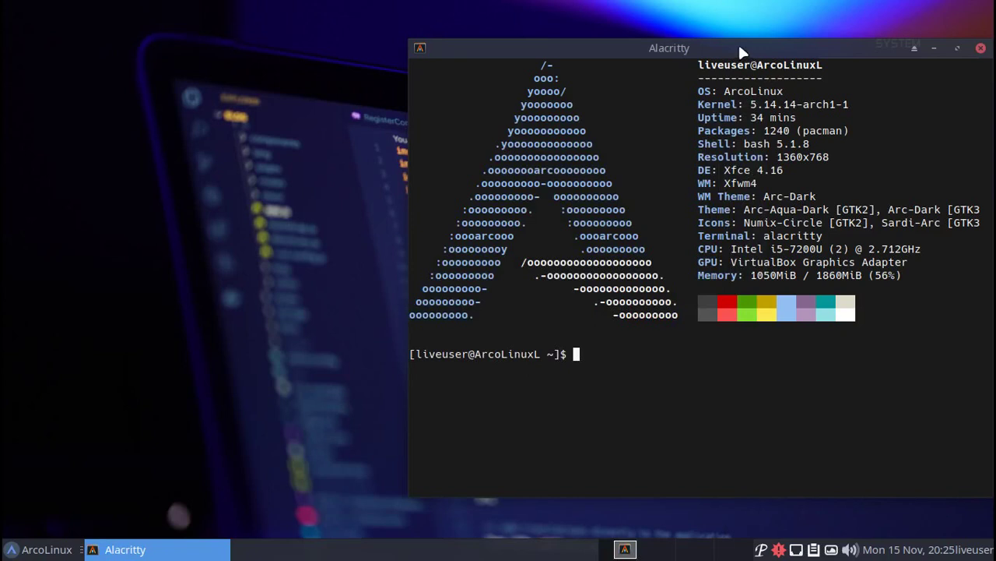
left_click_drag(741, 45, 594, 51)
left_click(831, 54)
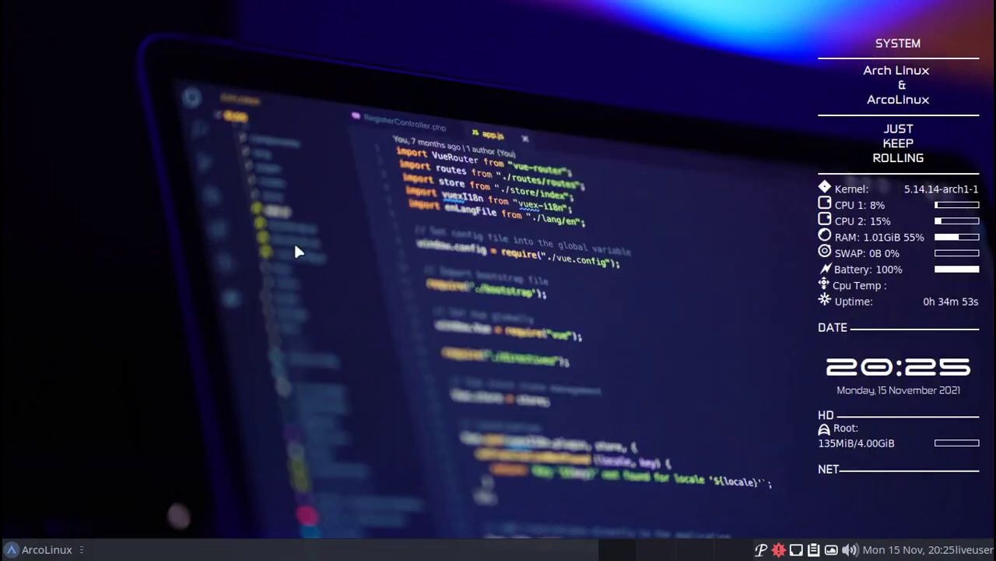
Open the run launcher and search it for nit and atom
left_click(30, 552)
left_click(30, 553)
key("super+shift+Return")
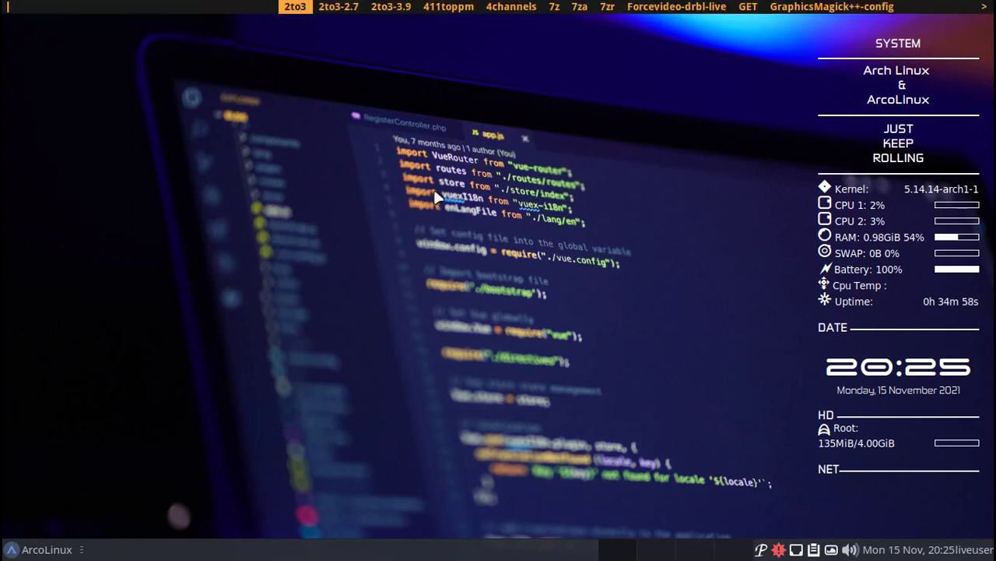
type("nit")
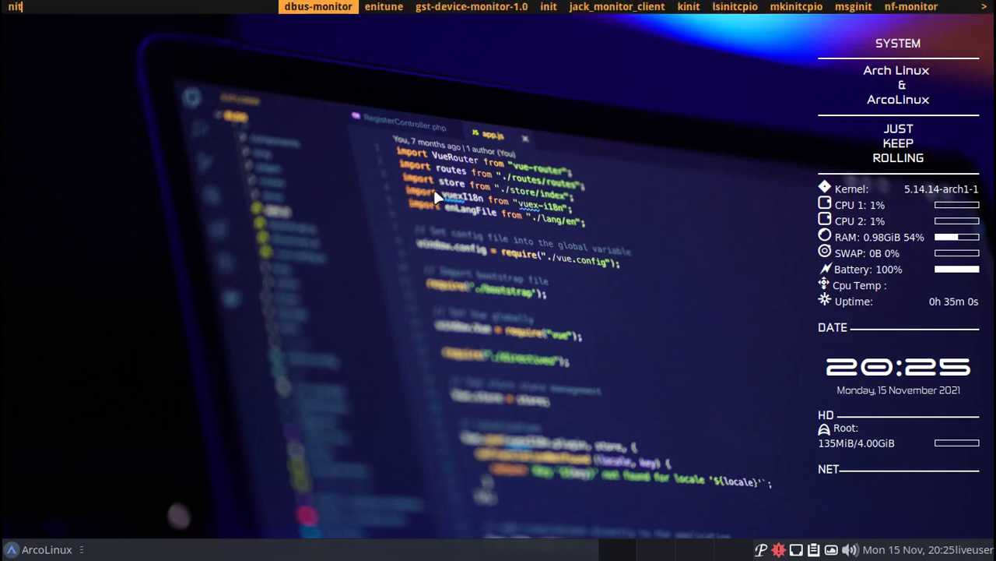
key("BackSpace")
key("BackSpace")
key("BackSpace")
type("a")
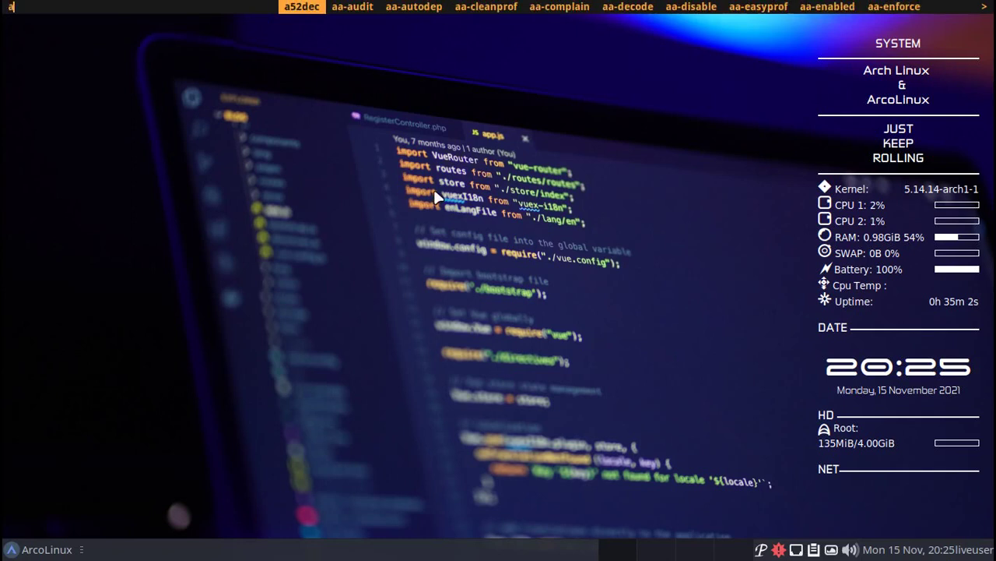
key("BackSpace")
type("atom")
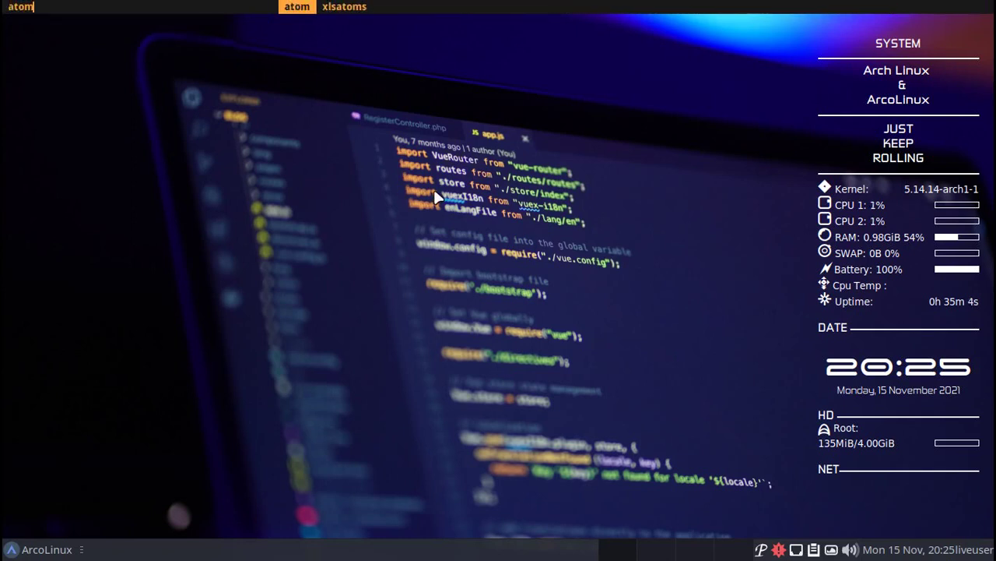
Replace the run launcher search with sub and leave the launcher
key("BackSpace")
key("BackSpace")
key("BackSpace")
key("BackSpace")
type("sub")
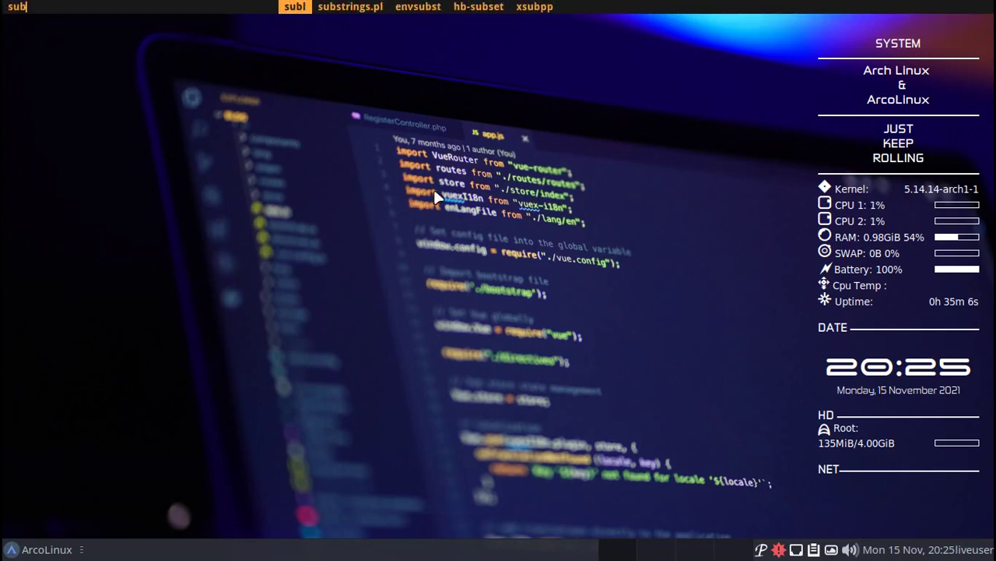
key("Return")
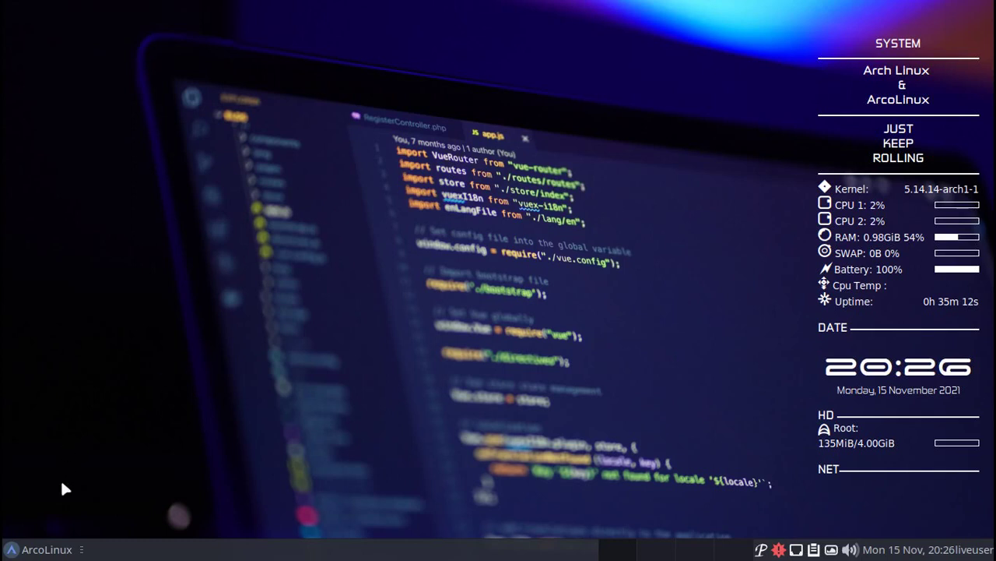
Launch Xfce Terminal from the application menu and open its preferences
left_click(48, 549)
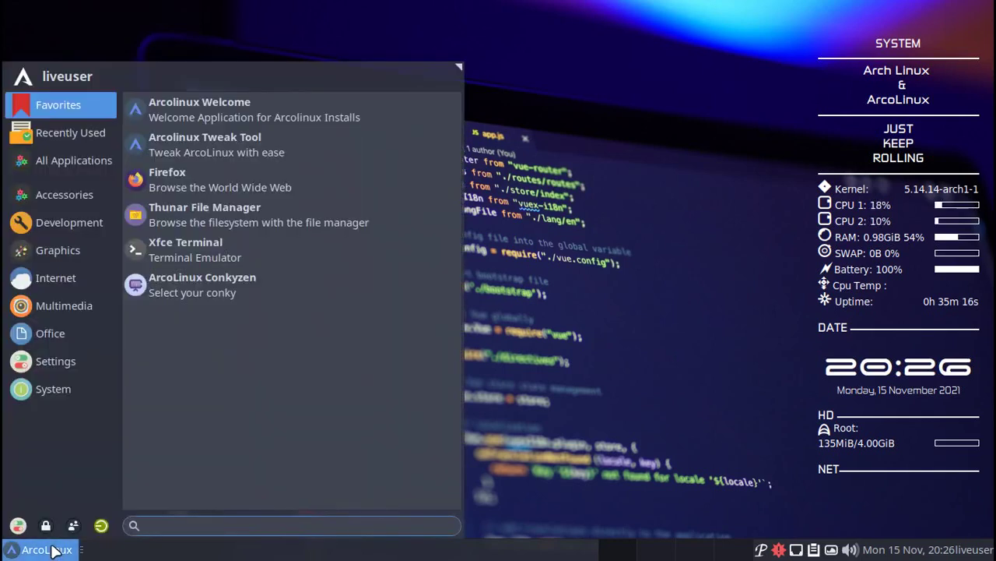
left_click(228, 257)
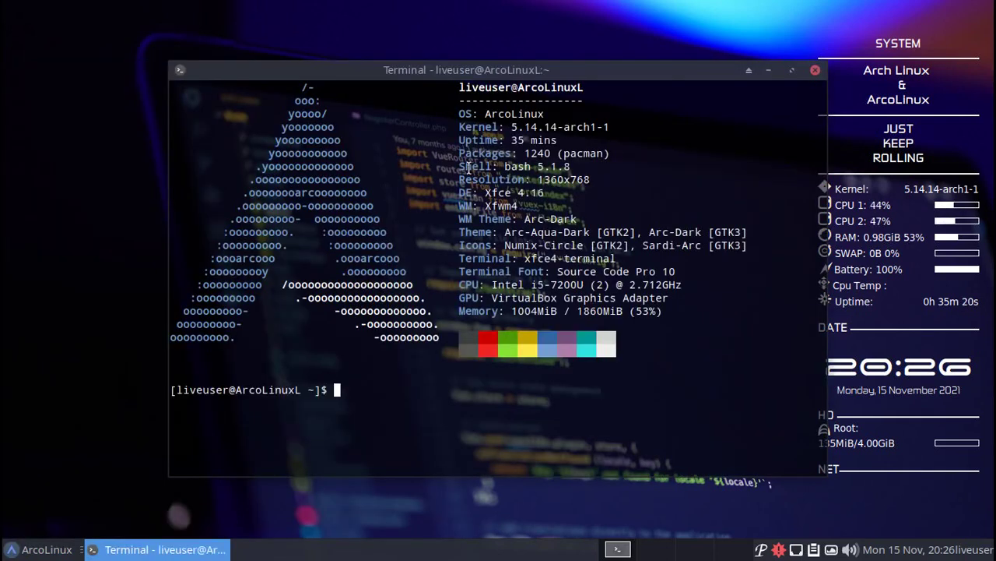
right_click(446, 140)
left_click(456, 404)
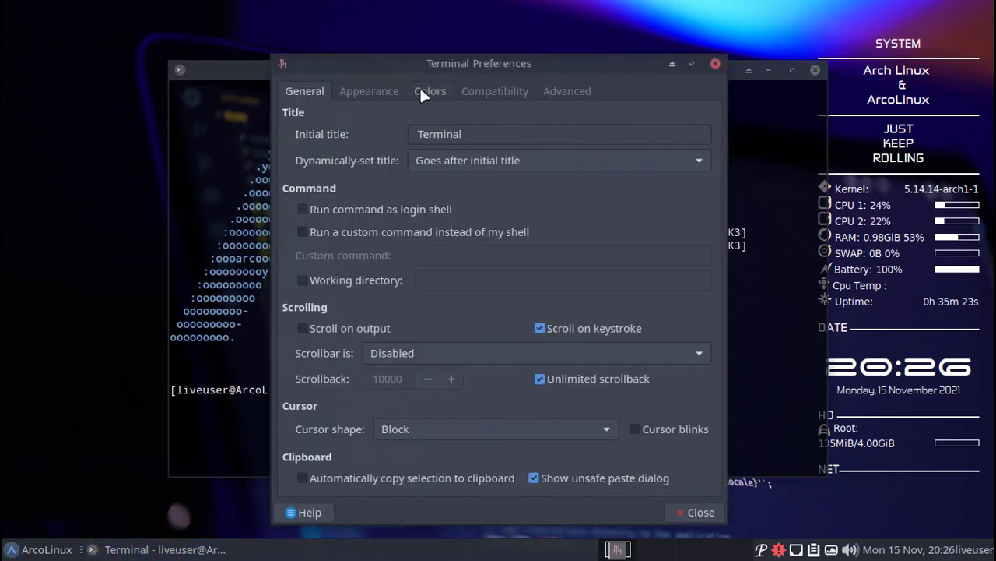
Look over the terminal's colour settings, set the transparent background's opacity to 0.91, and close the preferences
left_click(427, 91)
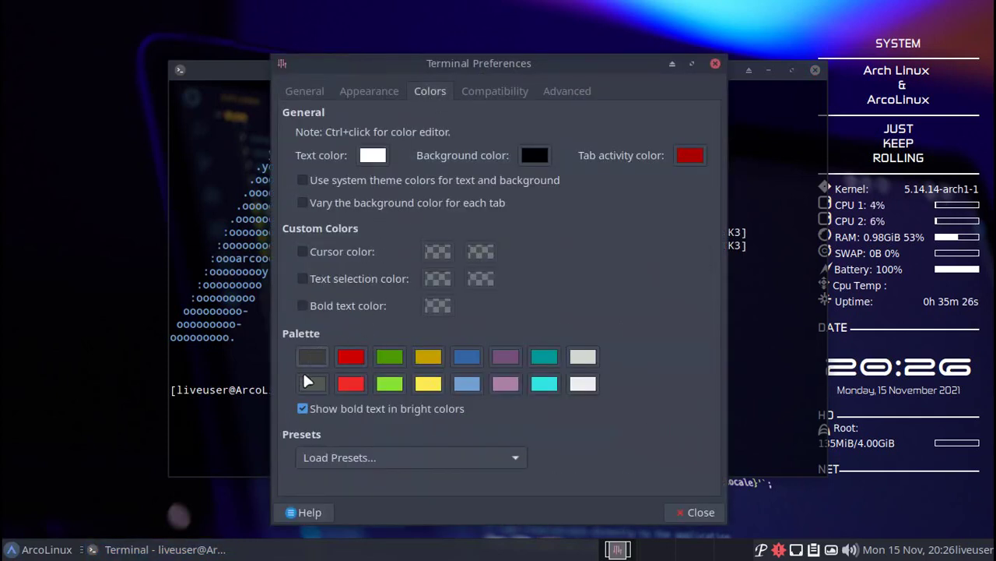
left_click(370, 90)
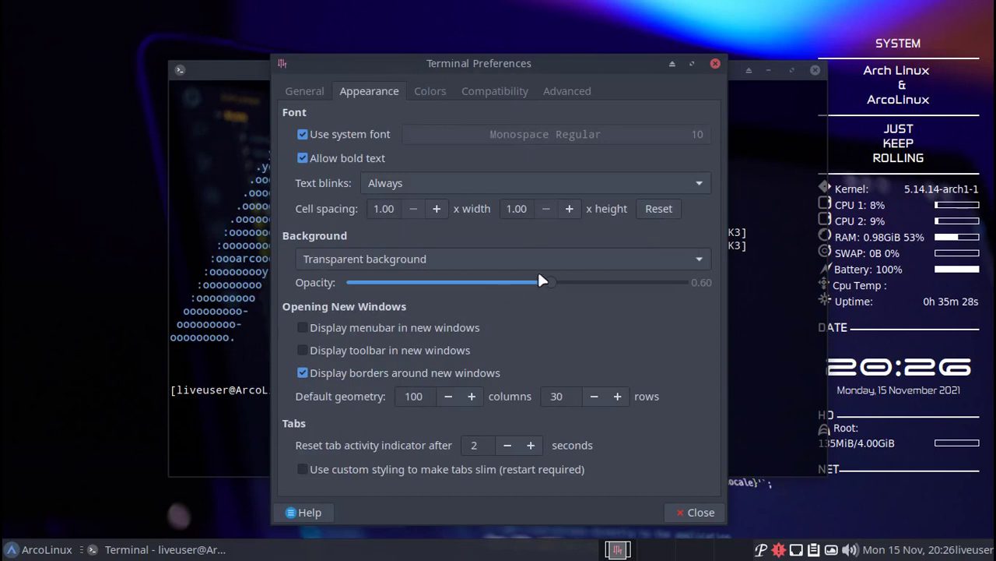
left_click_drag(606, 284, 650, 286)
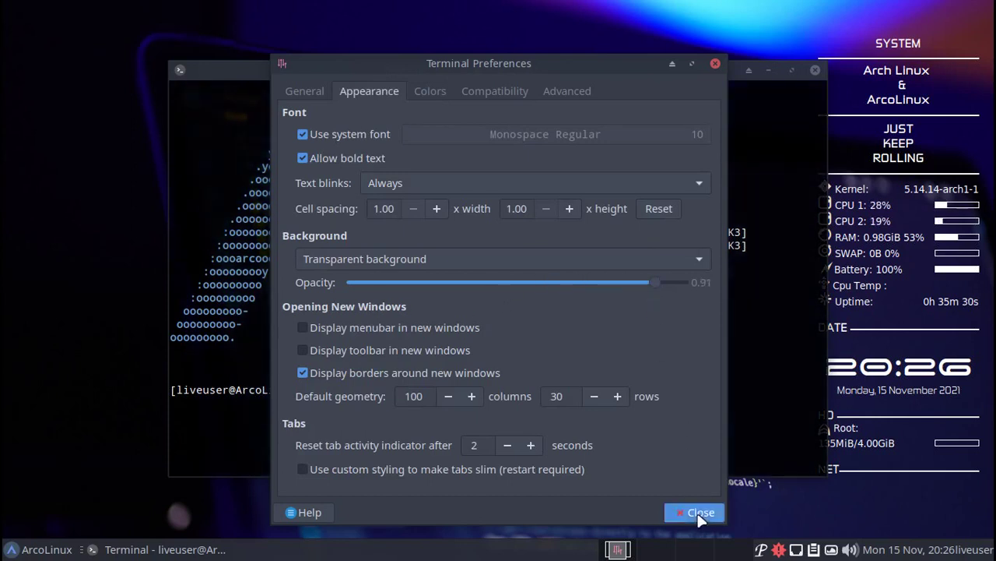
left_click(698, 512)
Try to install PHP with "sudo pacman -S php" and move the terminal window higher on the desktop
type("sudo pa")
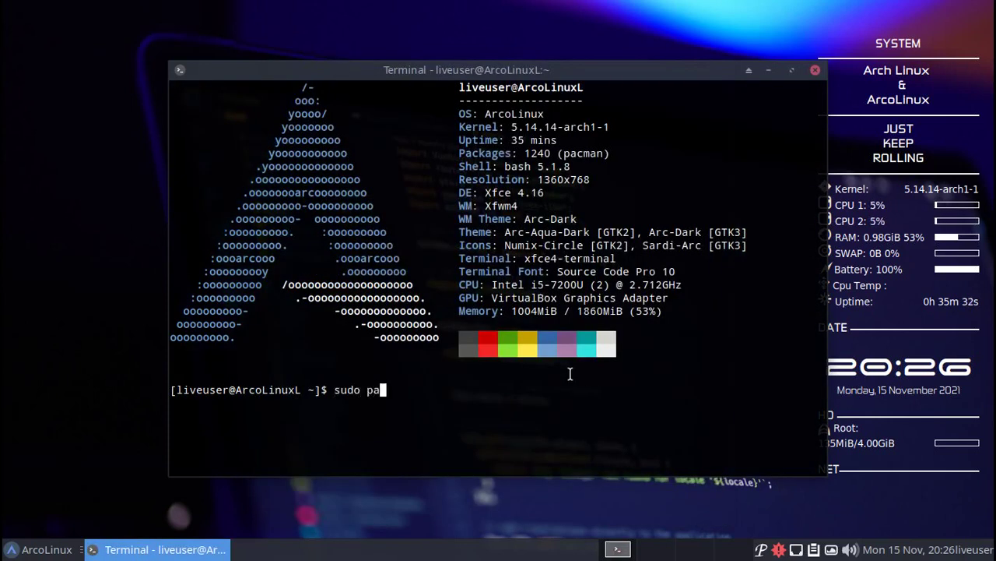
type("cman -S php")
key("Return")
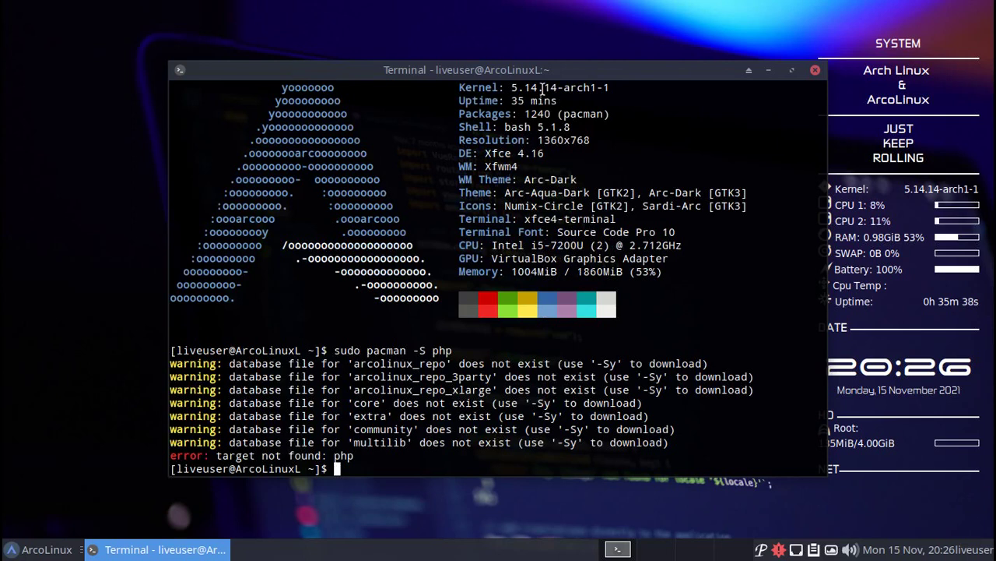
left_click_drag(518, 70, 507, 32)
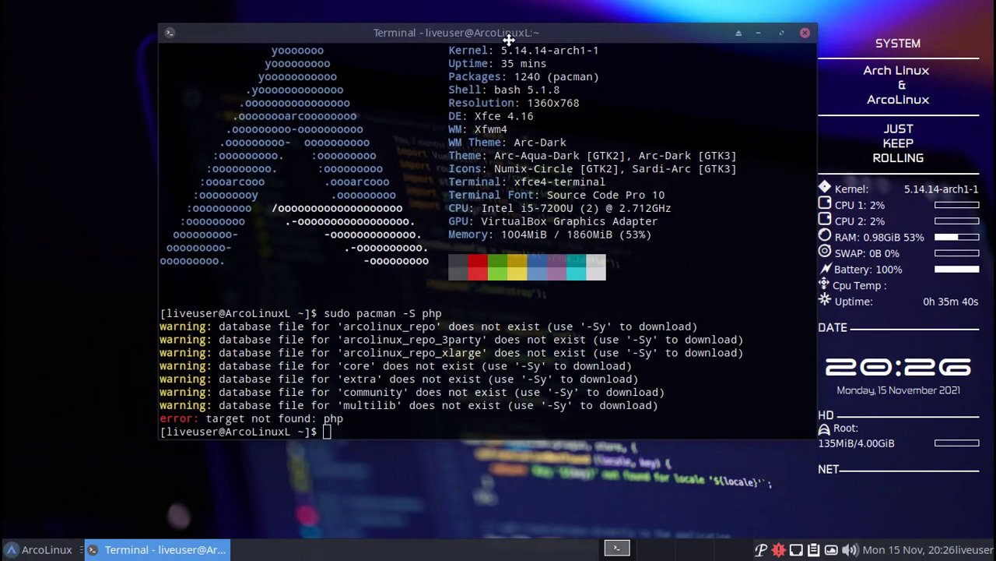
Recall the last command, change its option to -Sy, and run "sudo pacman -Sy php"
key("Up")
key("Left")
key("Left")
key("Left")
key("Left")
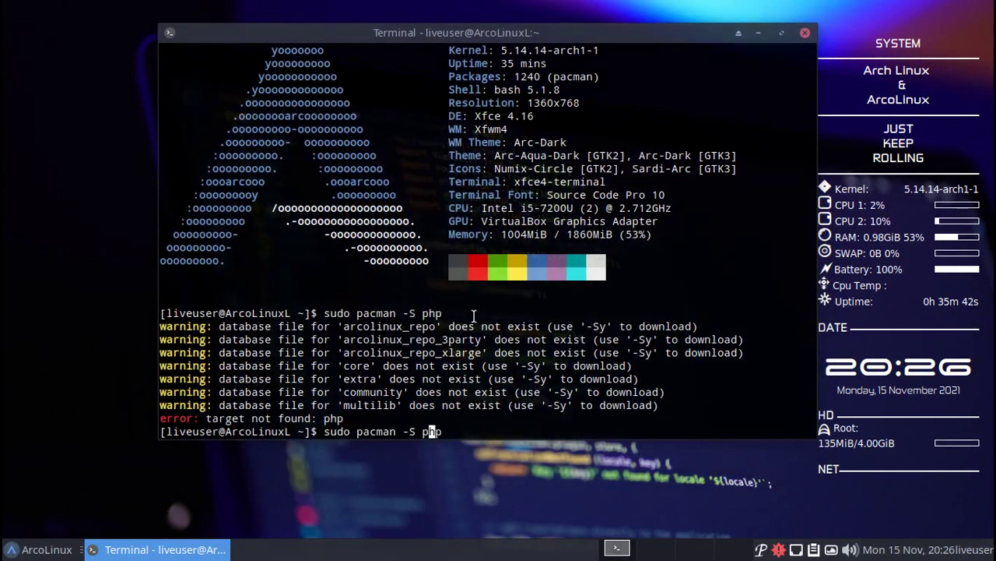
type("y")
key("Return")
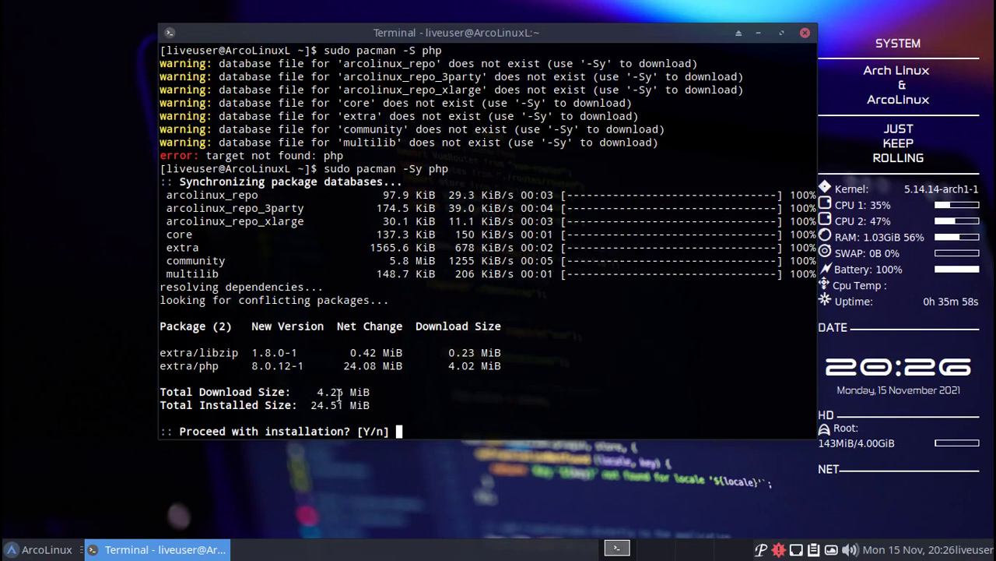
Highlight the PHP package's version, decline the installation with n, and close the terminal
left_click_drag(200, 366, 307, 366)
left_click(438, 411)
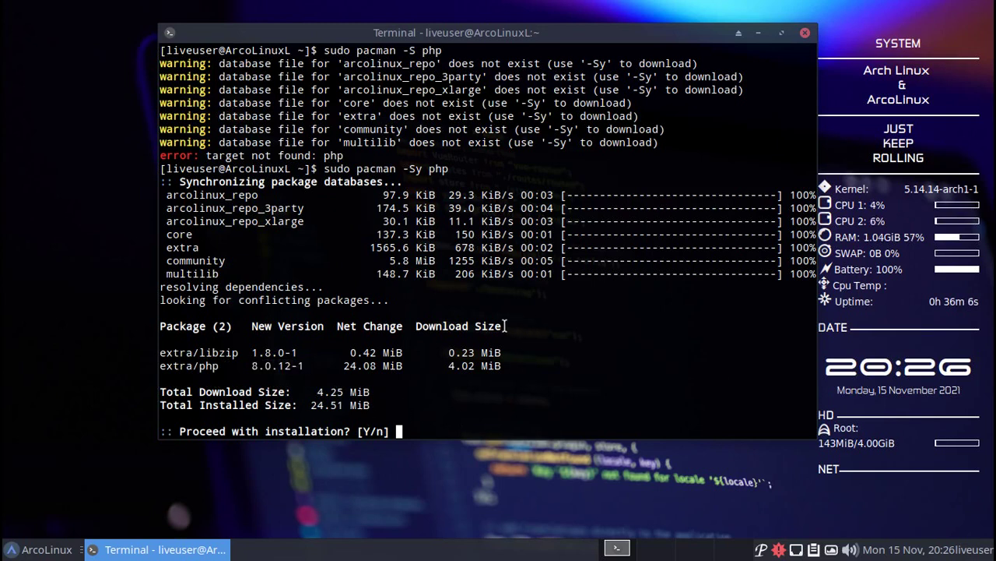
type("n")
key("Return")
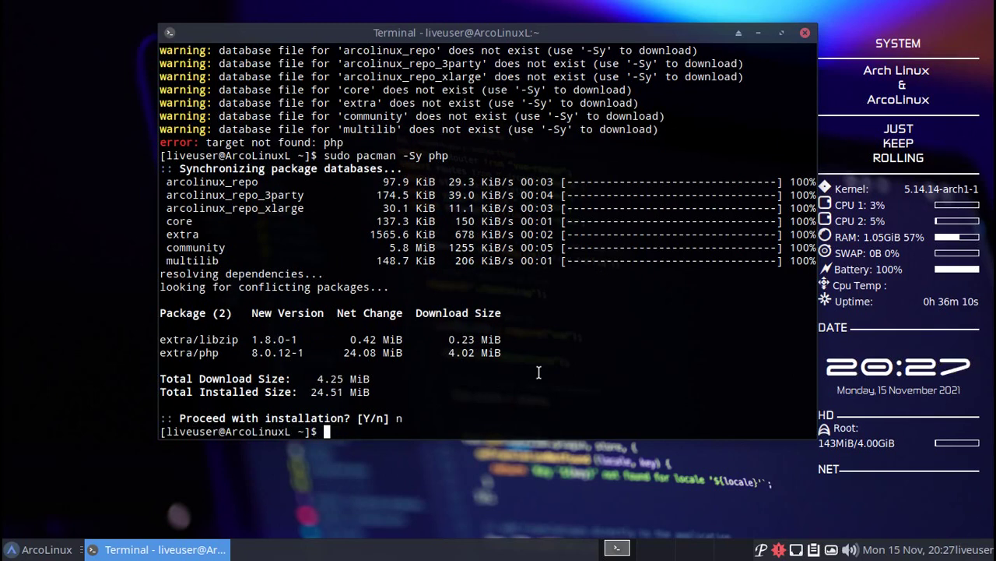
key("ctrl+d")
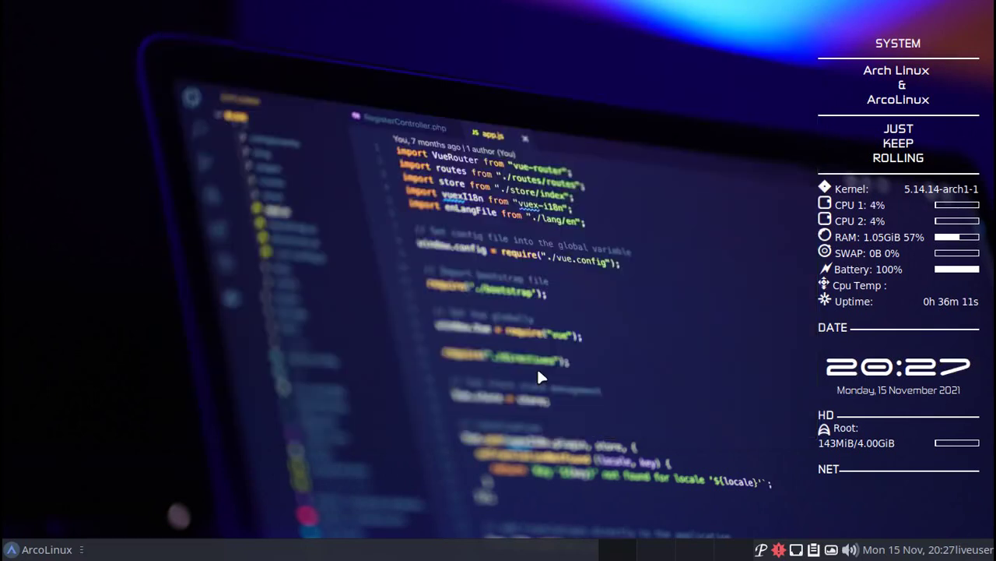
Search the application menu for install and launch Add/Remove Software
left_click(50, 550)
type("int")
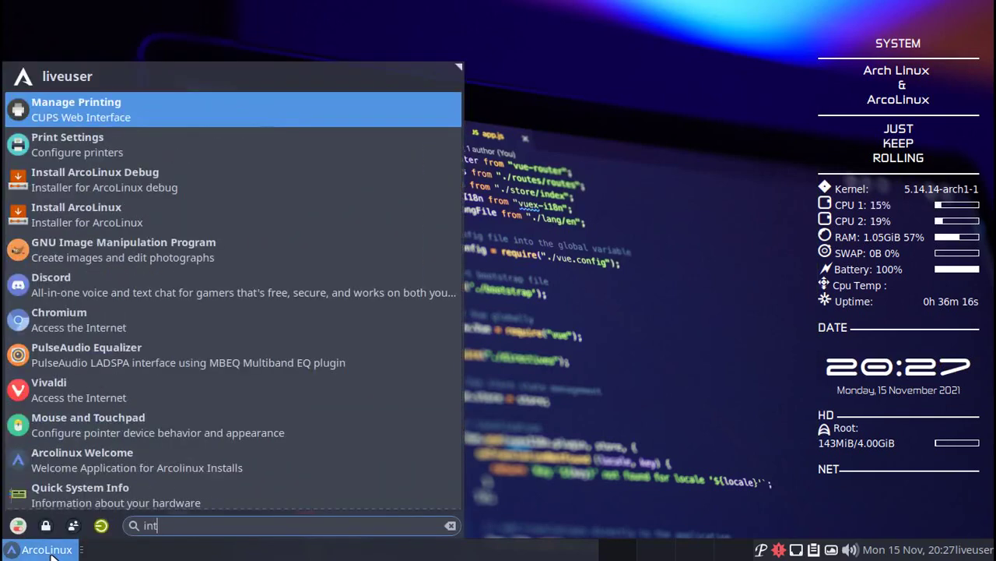
key("BackSpace")
type("stall")
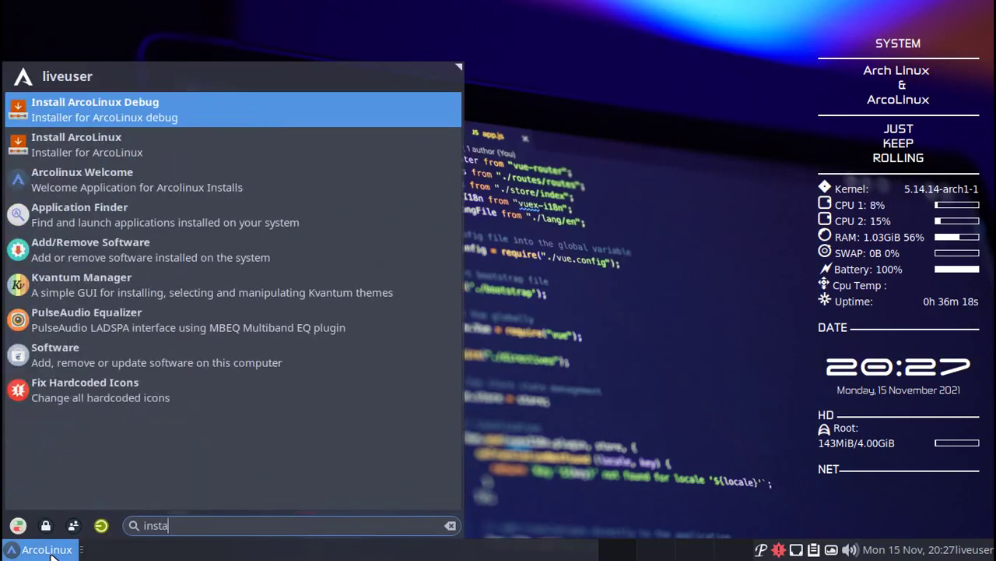
key("Down")
key("Down")
key("Down")
key("Down")
key("Down")
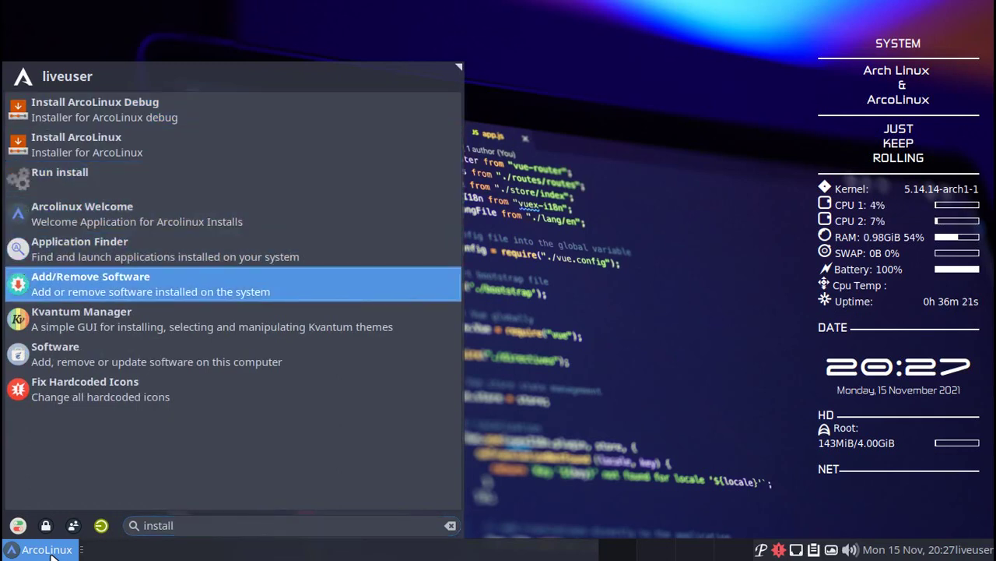
key("Return")
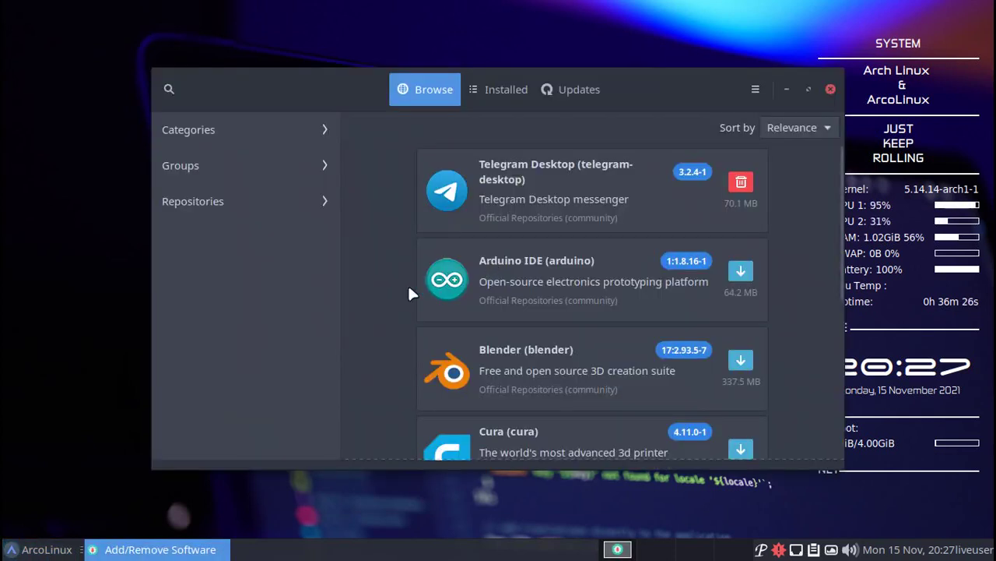
View the package manager's About information and close it
left_click(747, 90)
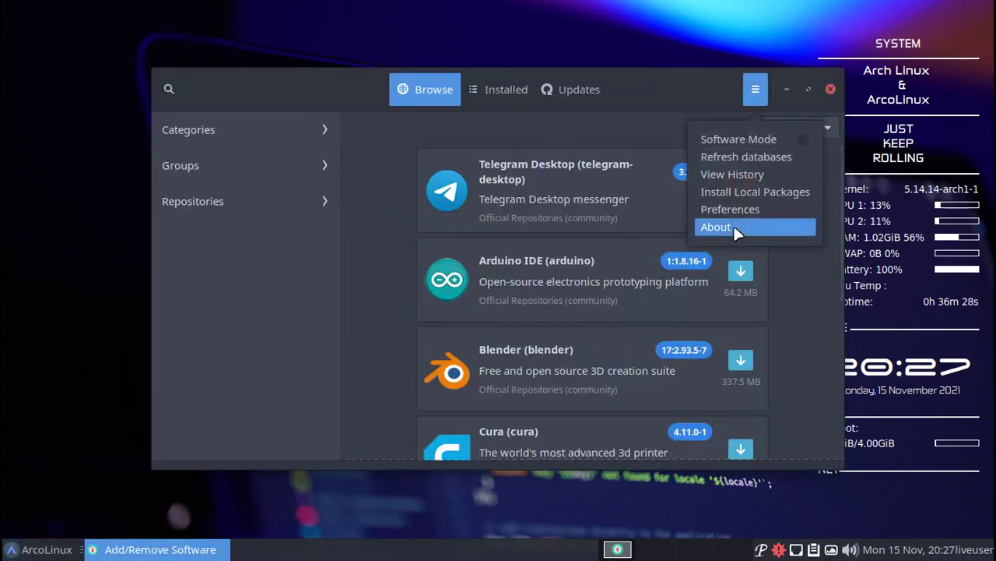
left_click(740, 226)
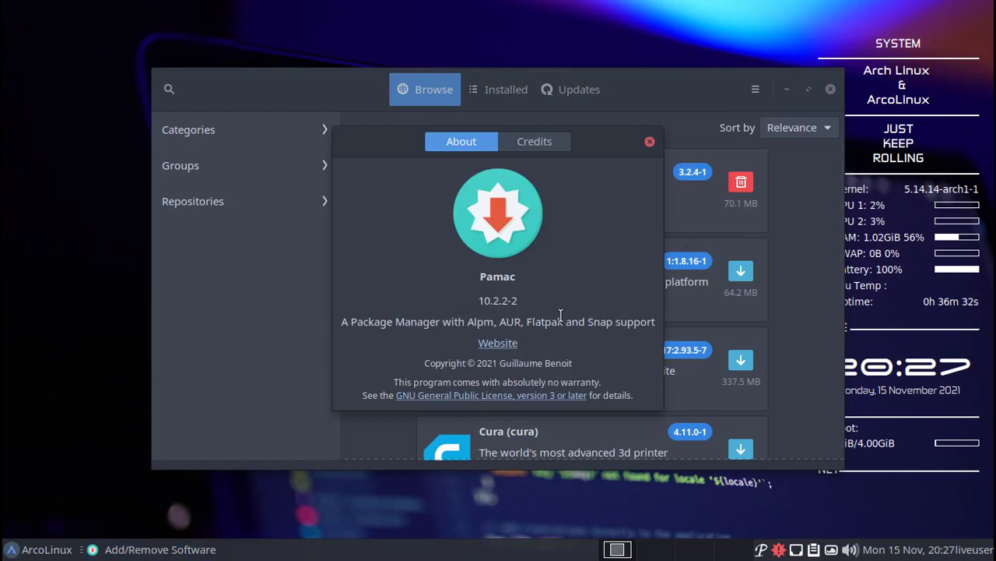
left_click(650, 143)
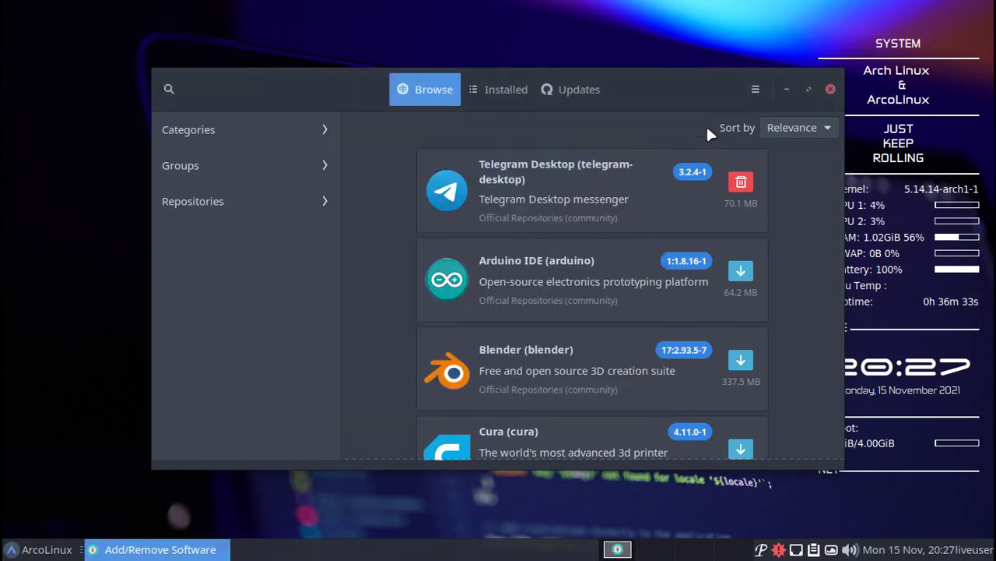
Review the AUR, Flatpak and Snap options in the third-party preferences, and close the package manager
left_click(755, 89)
left_click(729, 210)
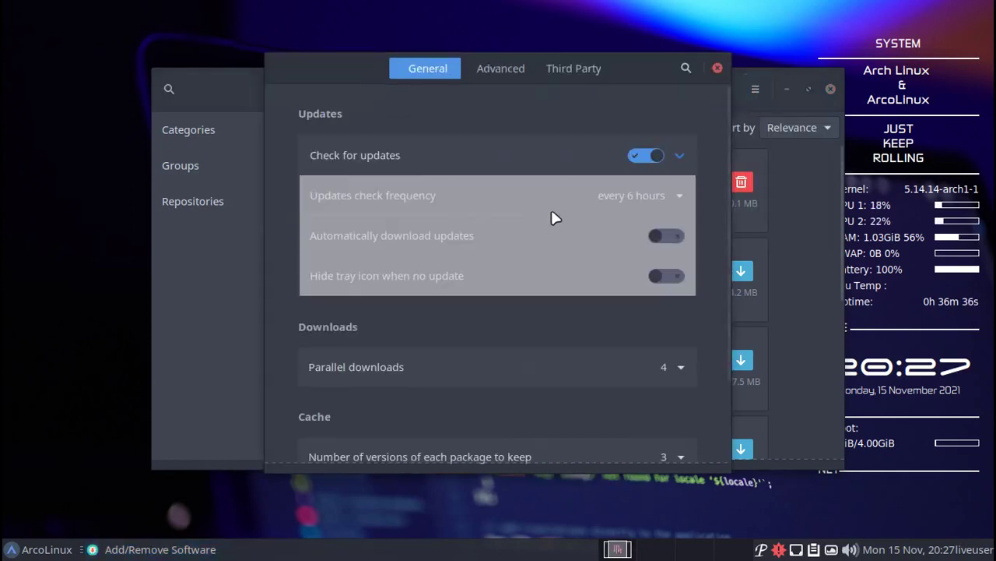
left_click(567, 70)
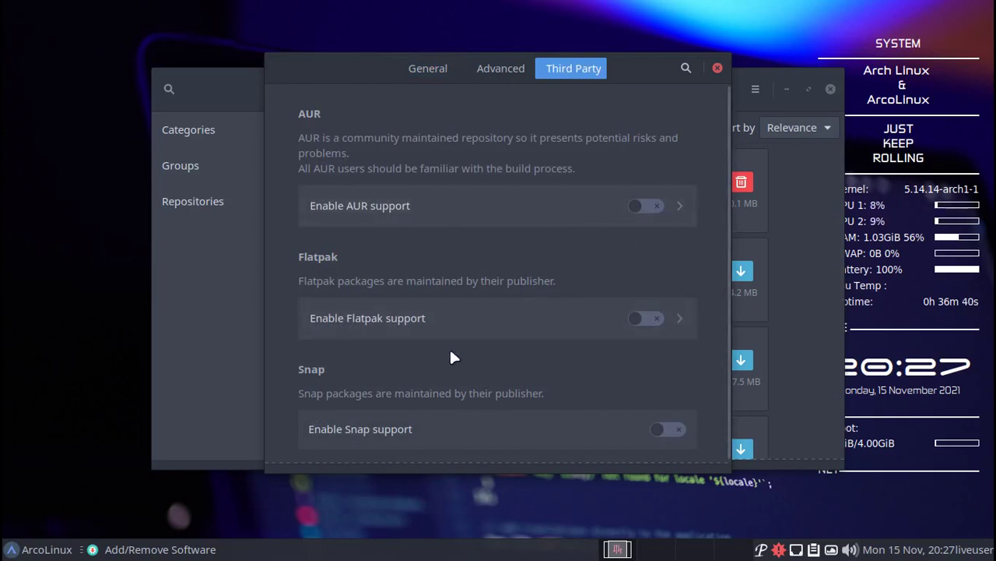
scroll(467, 350, "down", 1)
left_click(717, 69)
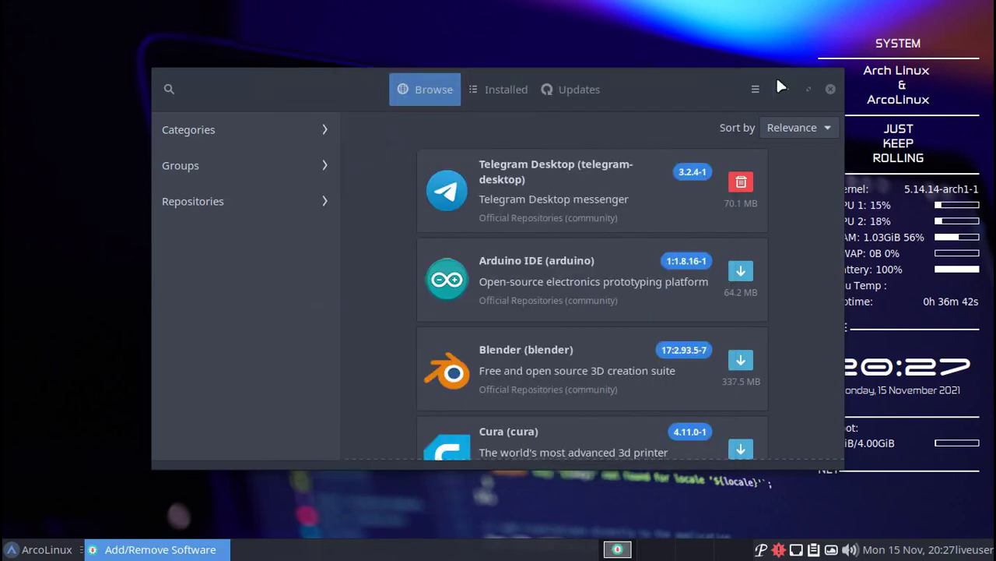
left_click(830, 88)
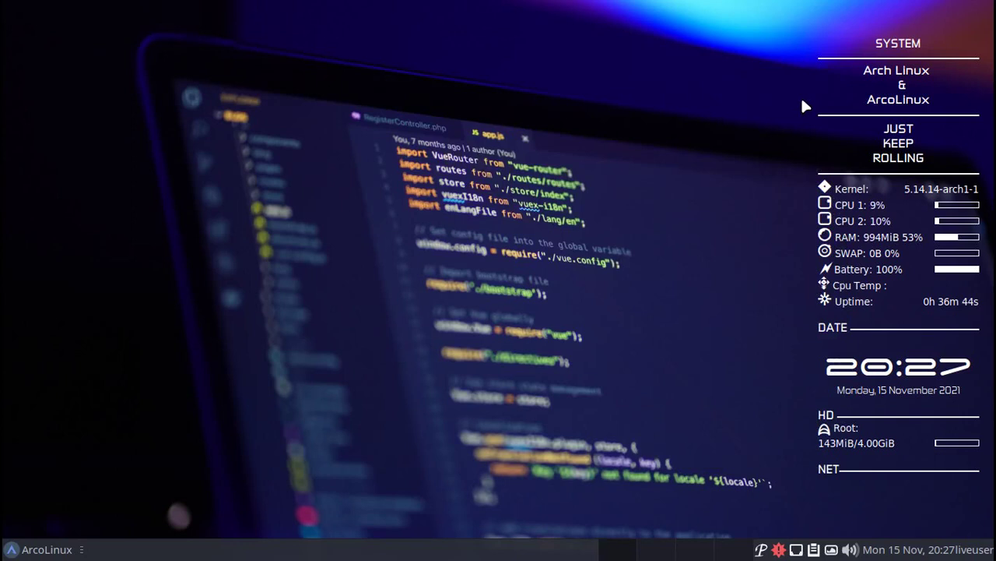
Search the application menu for add, launch Software, and continue past its welcome dialog to browse software
left_click(25, 549)
type("add")
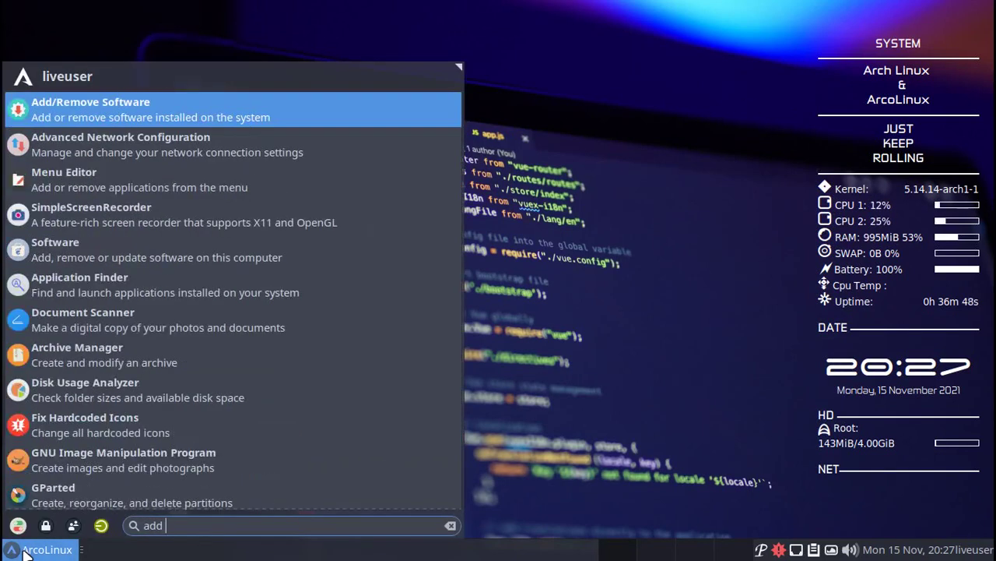
left_click(104, 249)
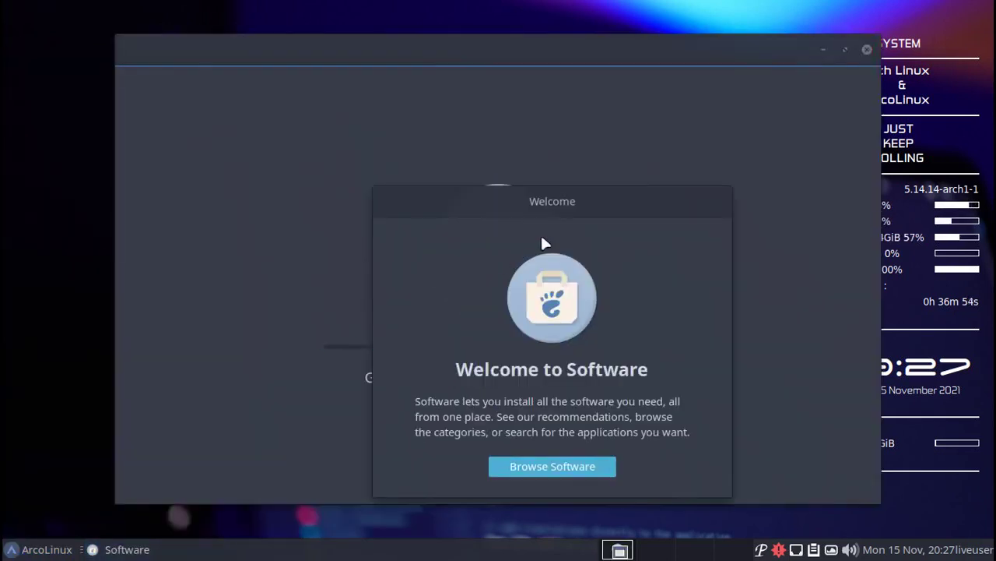
left_click_drag(543, 206, 496, 123)
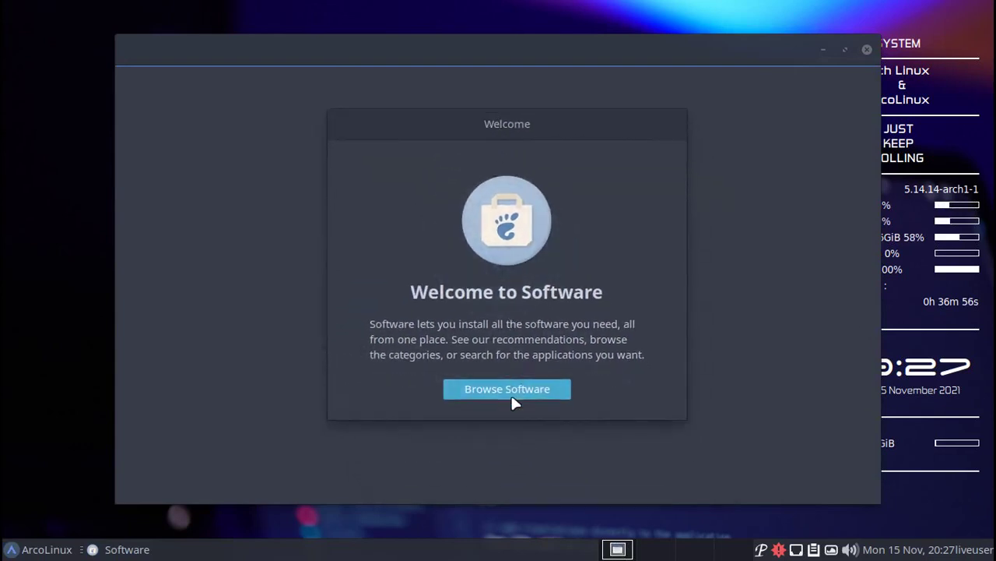
left_click(507, 390)
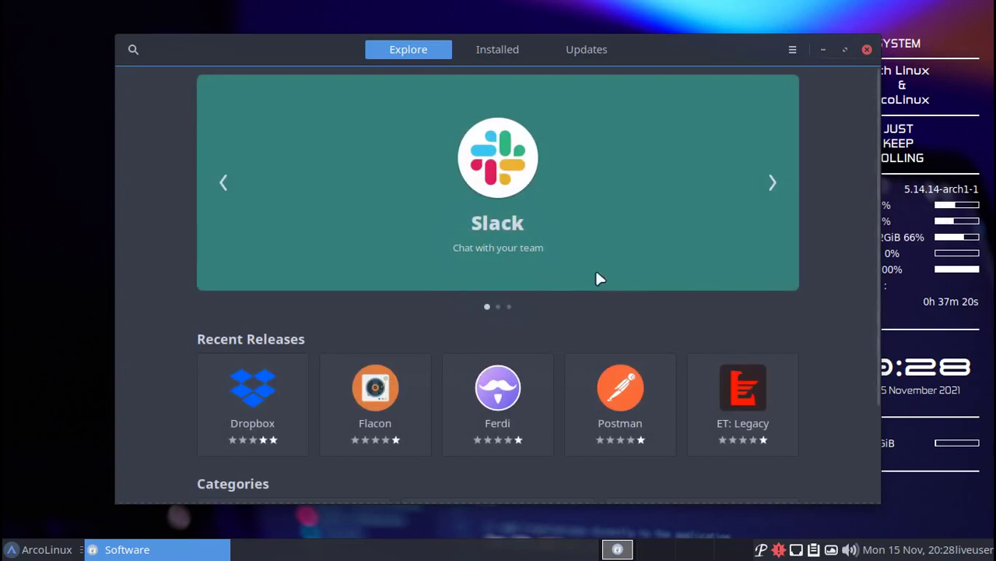
View the software store's About information, and close the dialog and the store window
left_click(793, 50)
left_click(794, 128)
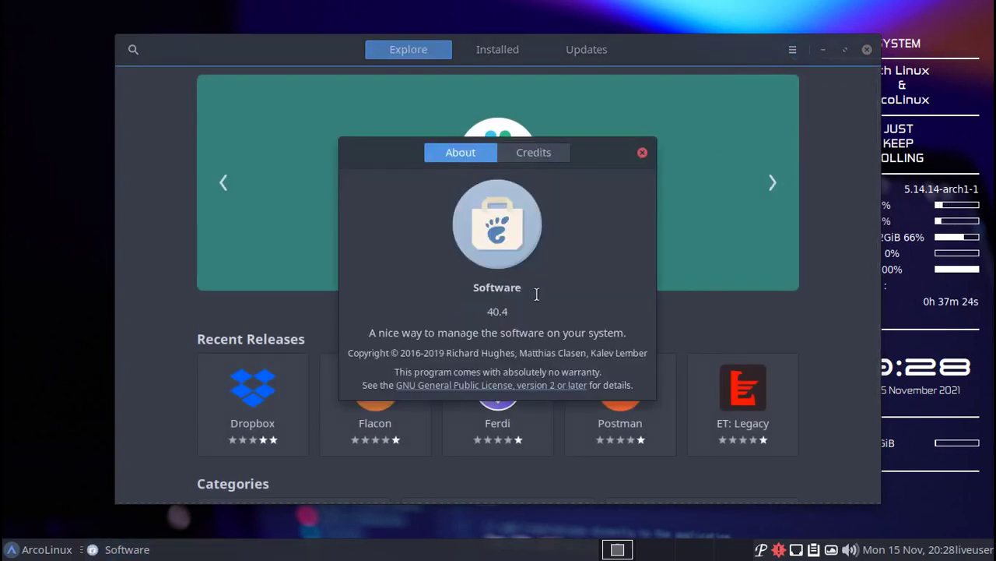
left_click(643, 151)
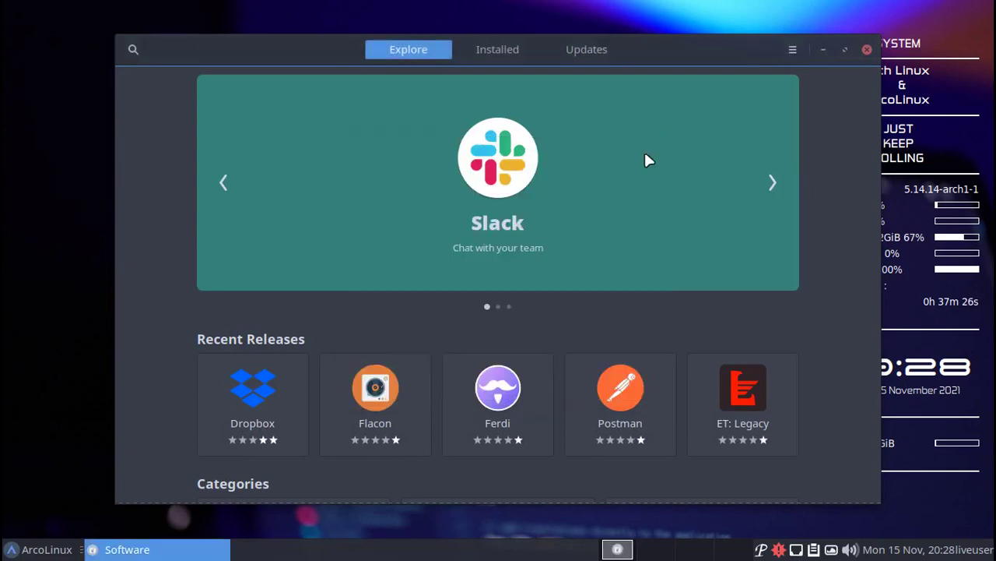
left_click(866, 50)
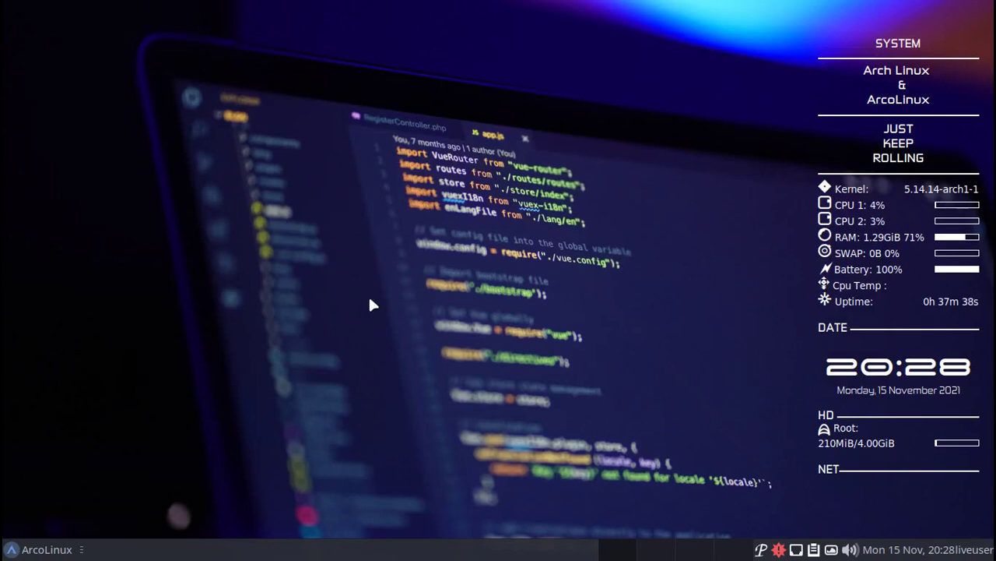
Launch Arcolinux Welcome from the application menu's favorites
left_click(23, 554)
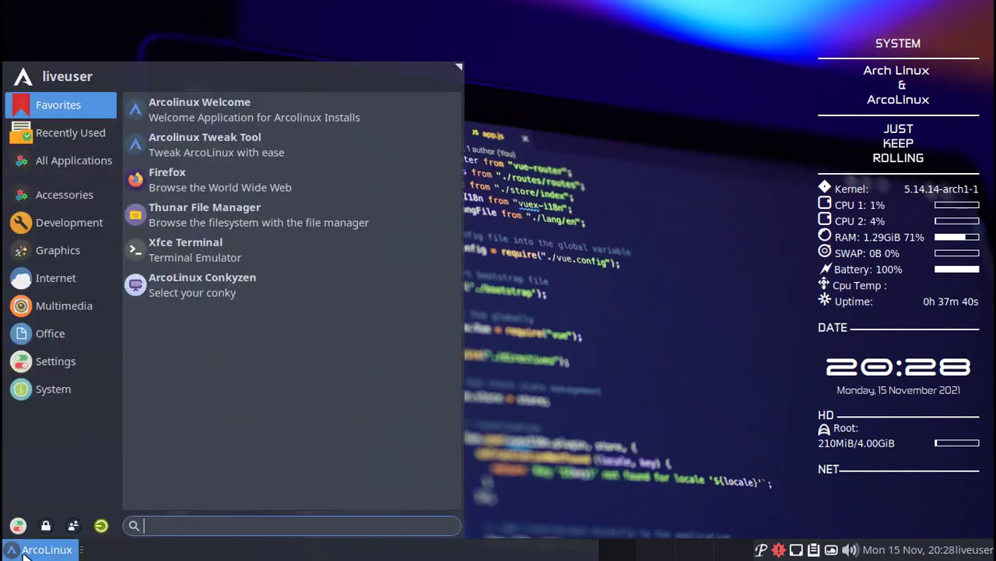
type("inst")
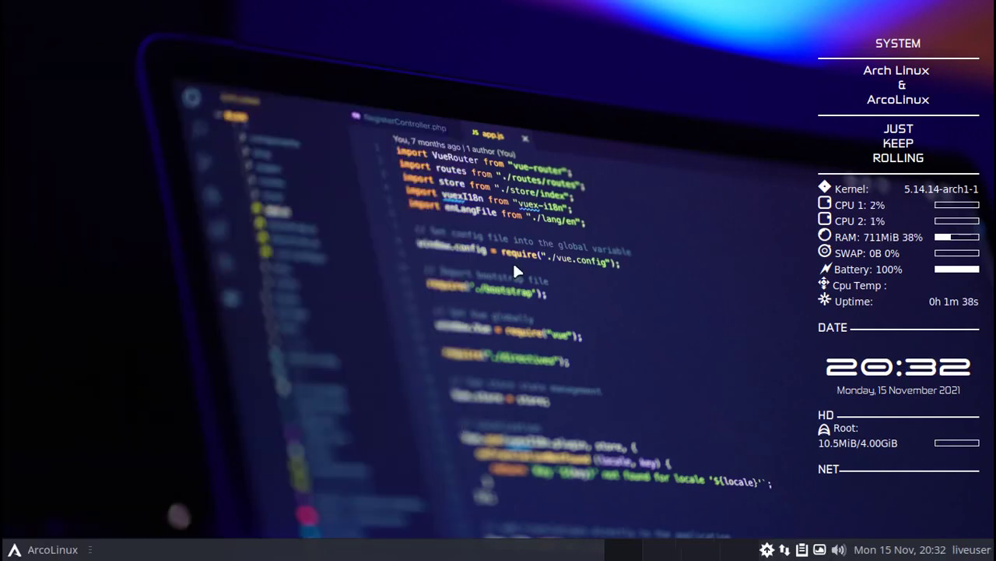
left_click(52, 549)
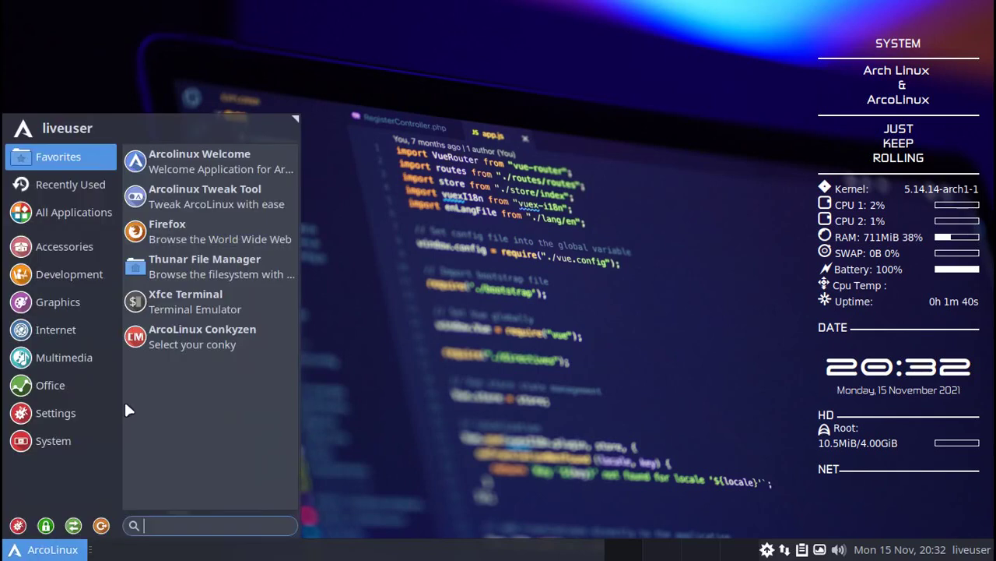
left_click(202, 159)
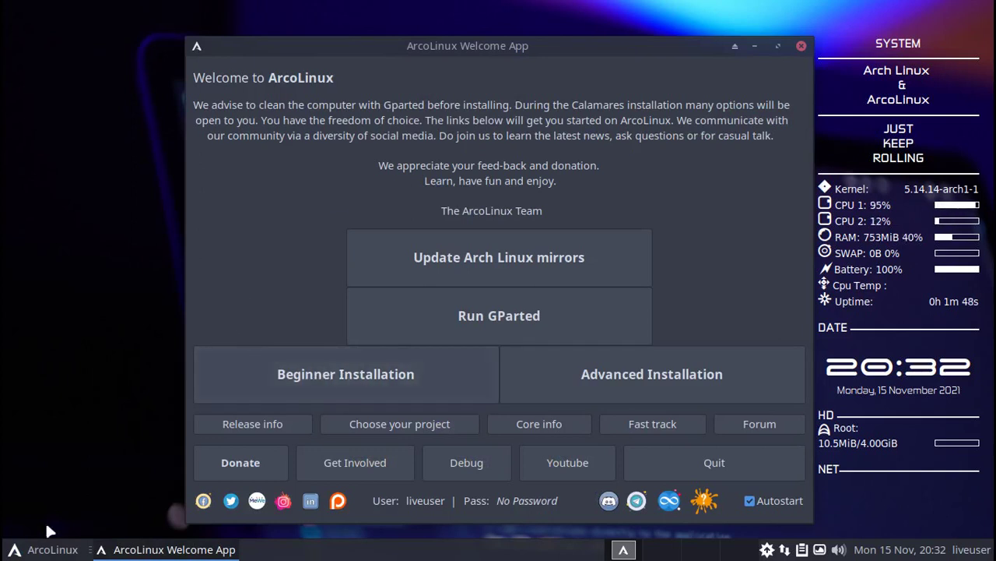
Search the application menu for install, and start the Advanced Installation from the Arcolinux Welcome app
left_click(35, 553)
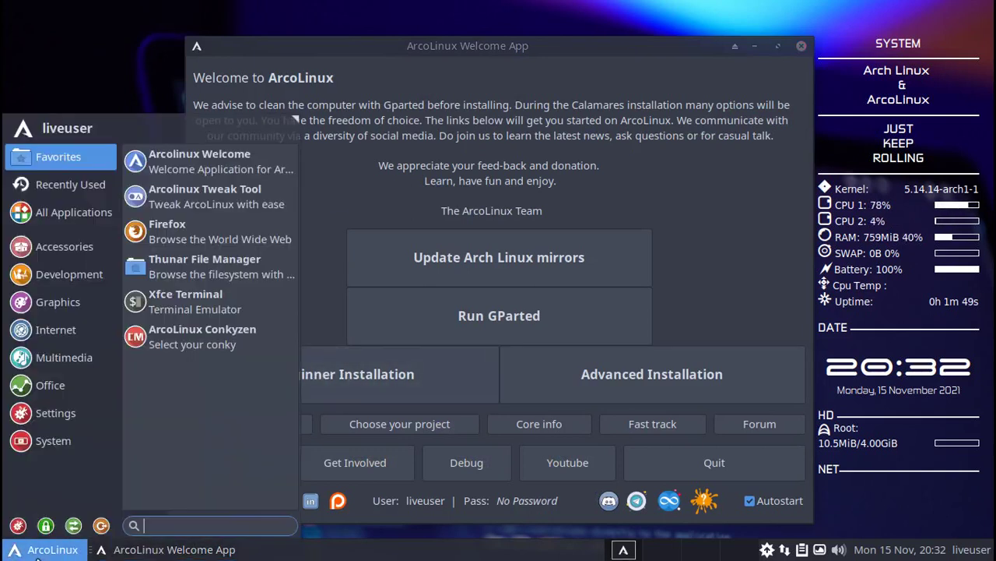
left_click(56, 281)
type("install")
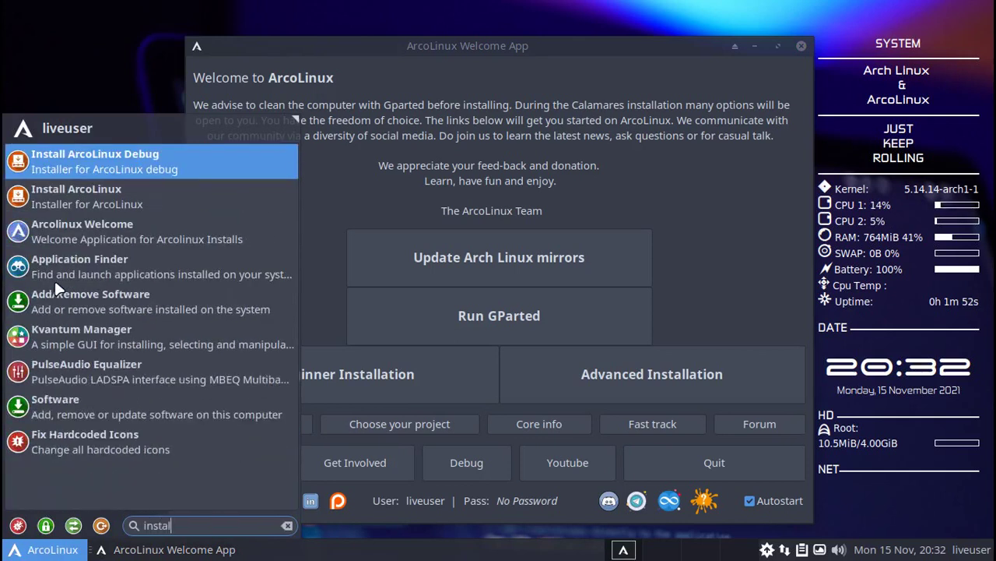
left_click(152, 225)
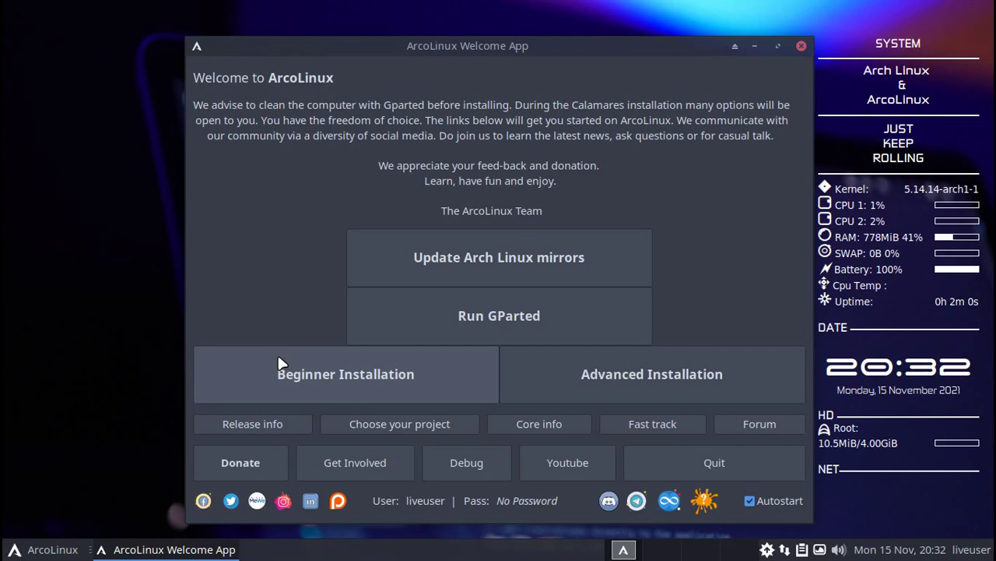
left_click(666, 379)
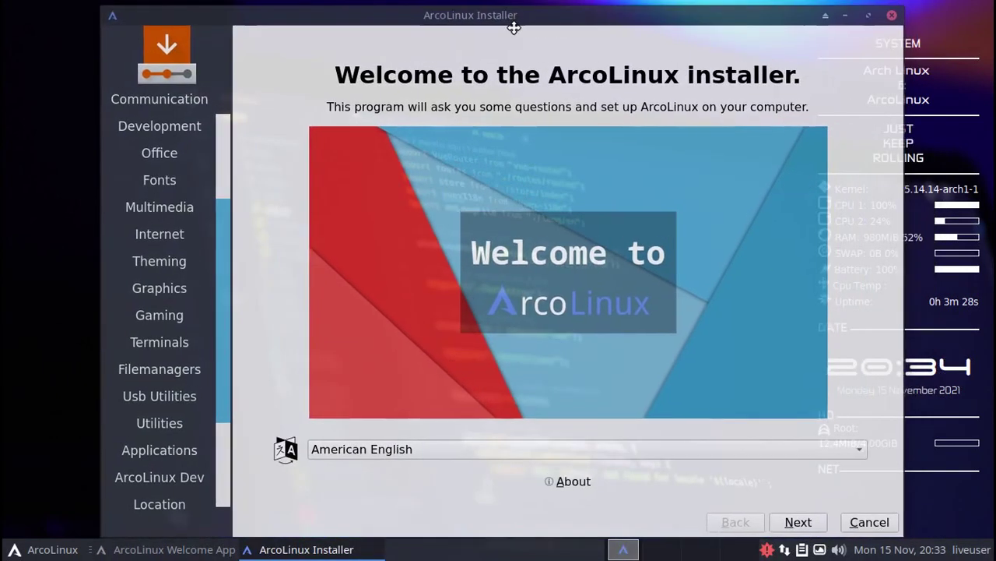
Review the installer's full list of setup stages, and continue to the Kernel page with American English as the language
left_click_drag(513, 27, 512, 27)
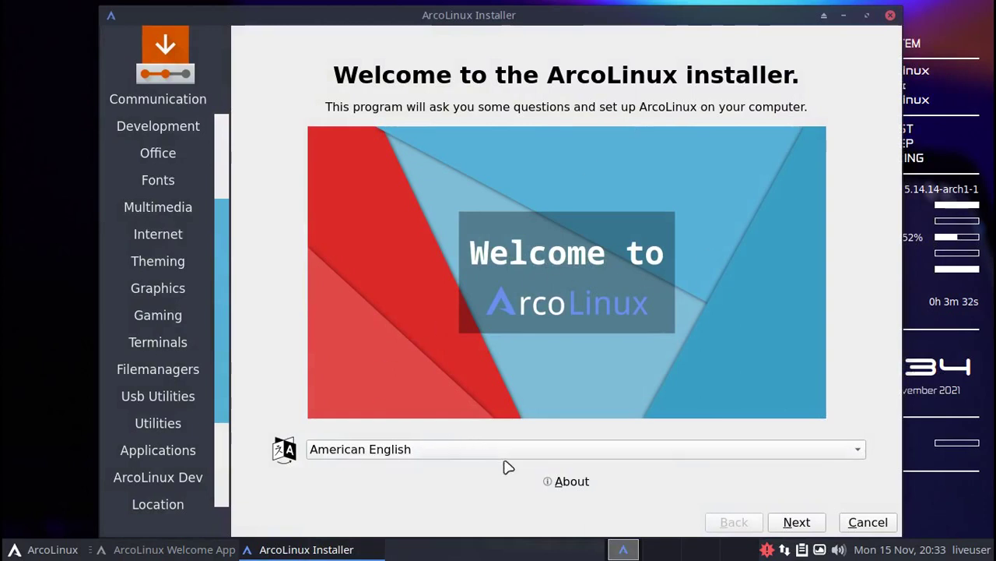
left_click_drag(224, 260, 215, 155)
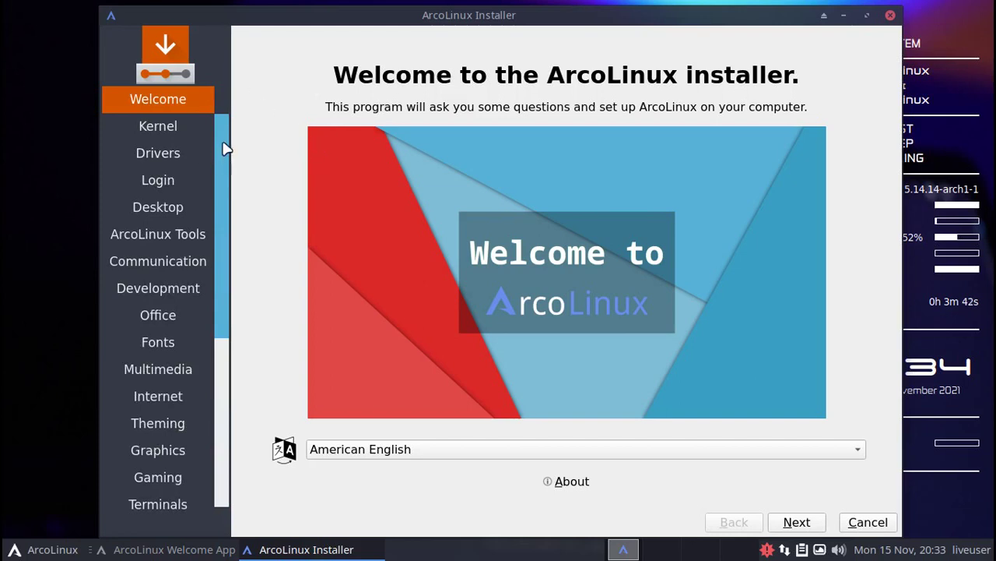
left_click_drag(224, 213, 218, 348)
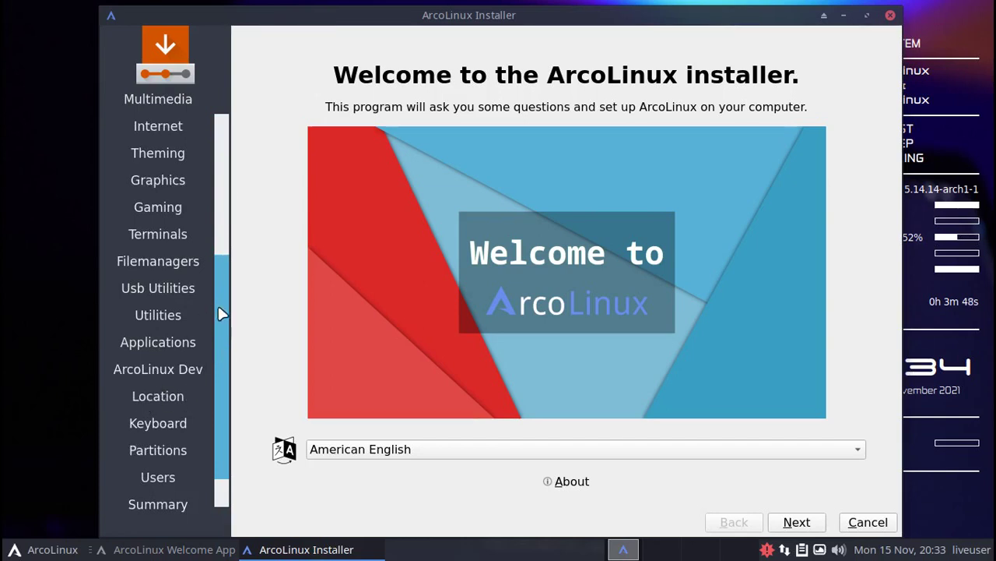
left_click_drag(218, 308, 245, 156)
left_click(796, 522)
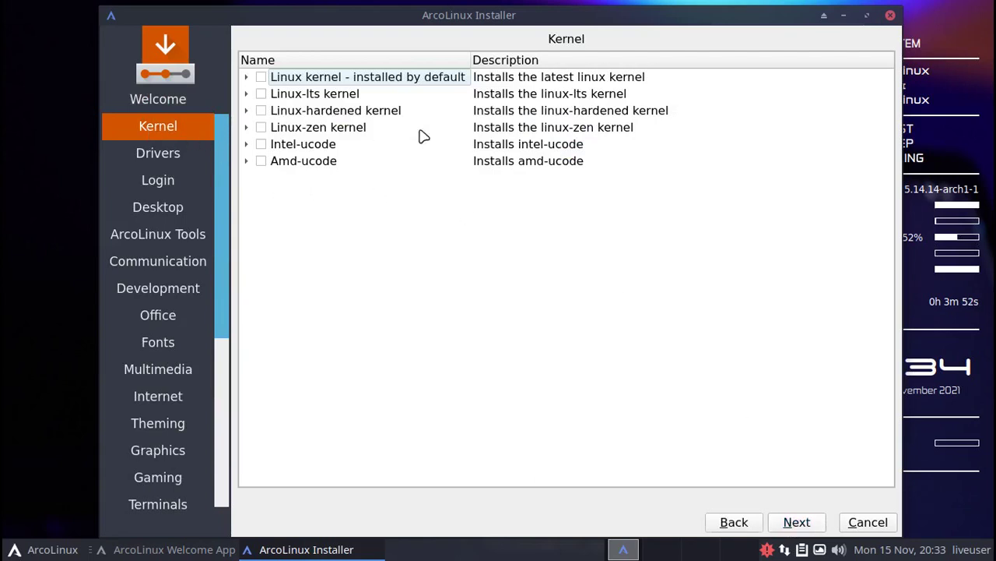
Expand all kernel and microcode groups to view their packages, and continue to the Drivers page without selecting any
left_click(246, 77)
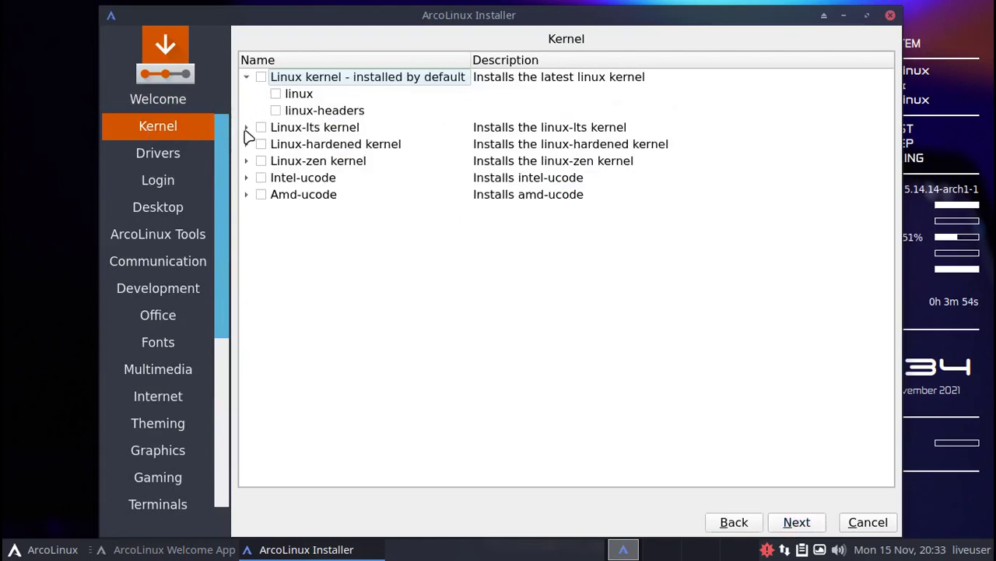
left_click(246, 126)
left_click(246, 178)
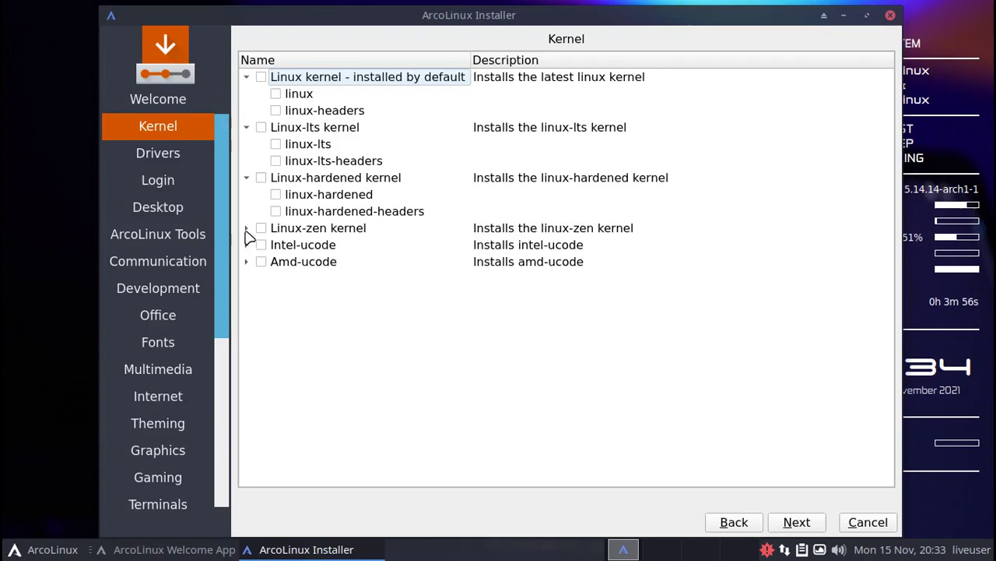
left_click(246, 228)
left_click(246, 278)
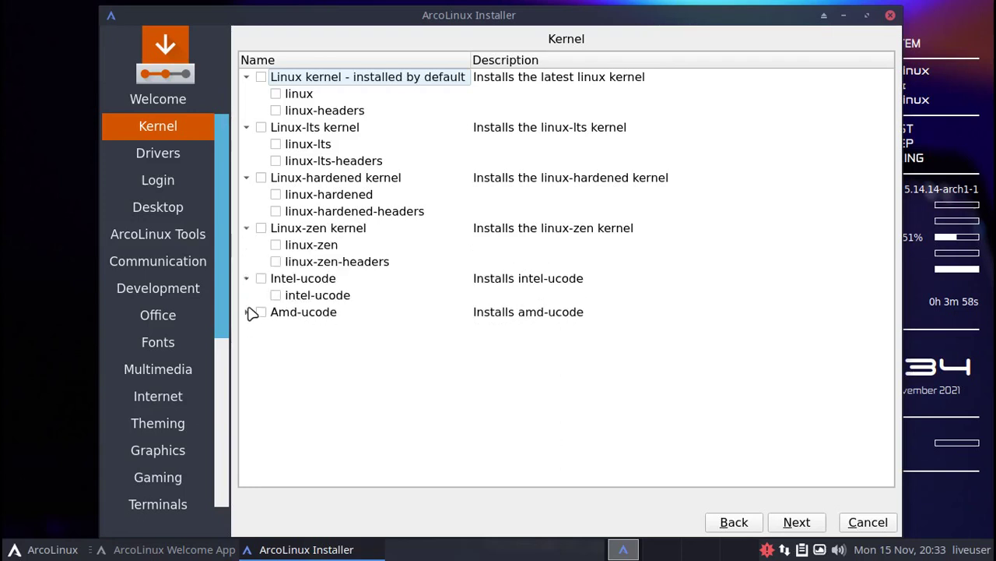
left_click(247, 312)
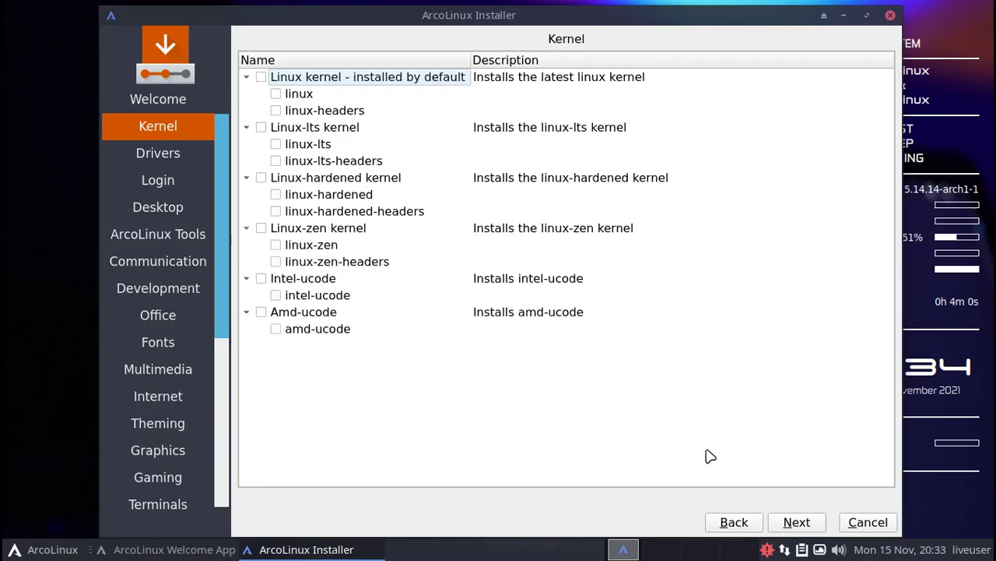
left_click(800, 522)
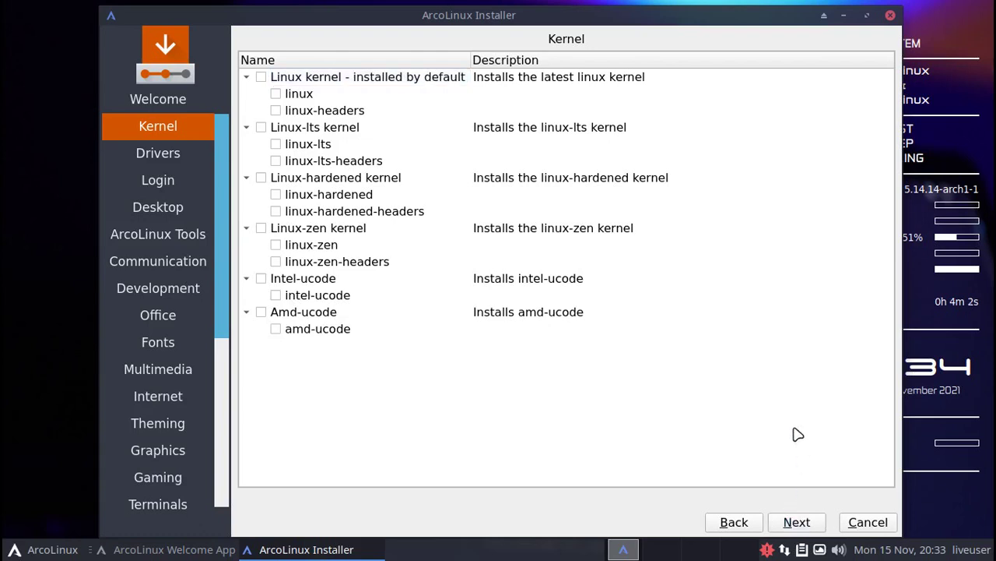
left_click(809, 527)
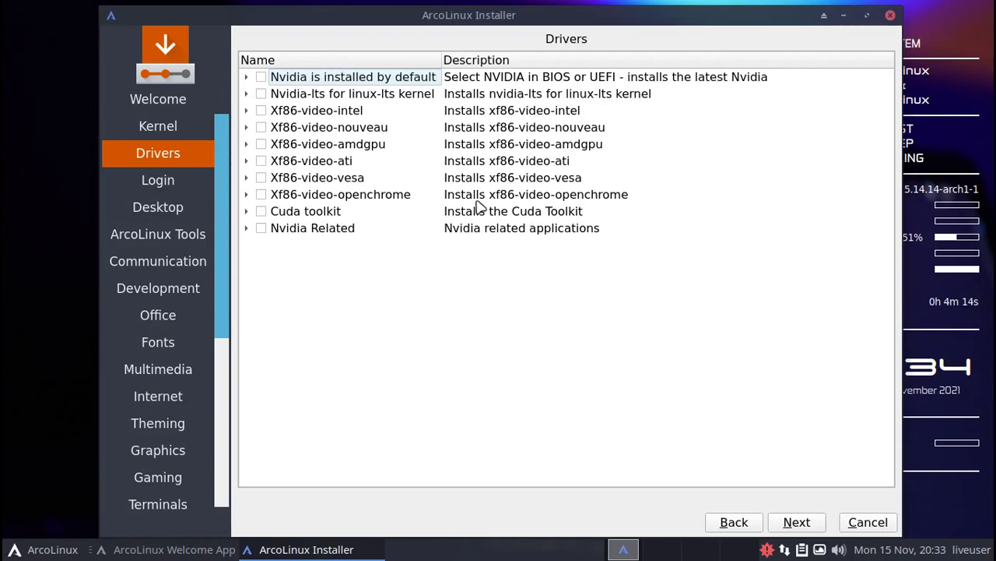
Continue past the Drivers and Login pages with nothing selected, and look through the list of available desktops
left_click(808, 523)
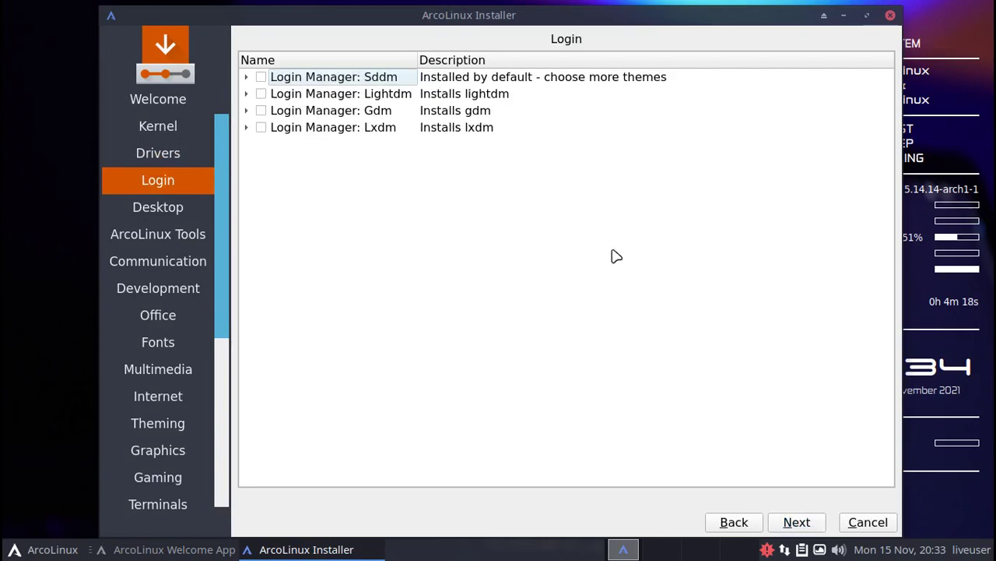
left_click(799, 525)
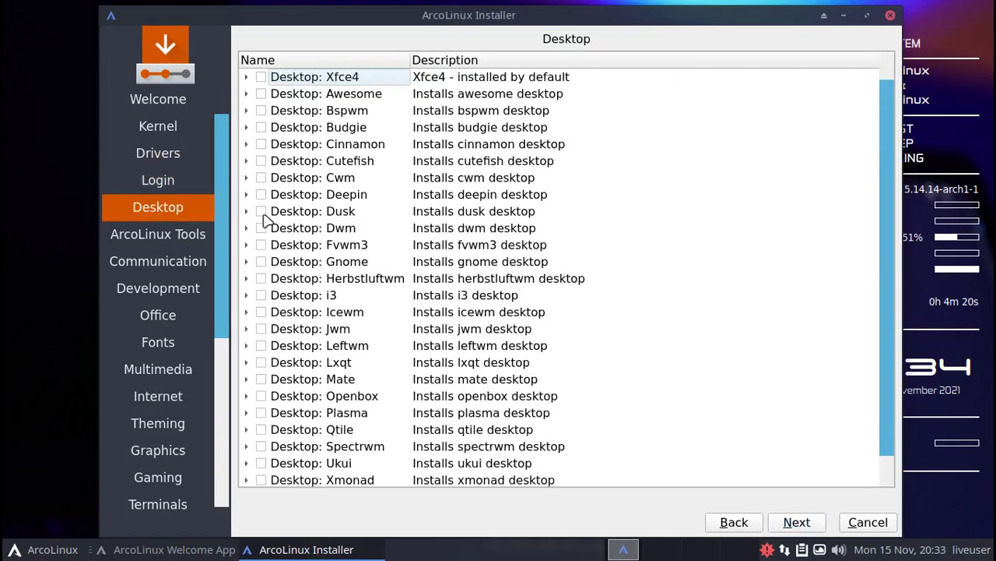
scroll(887, 334, "down", 1)
scroll(894, 327, "up", 1)
scroll(888, 194, "down", 1)
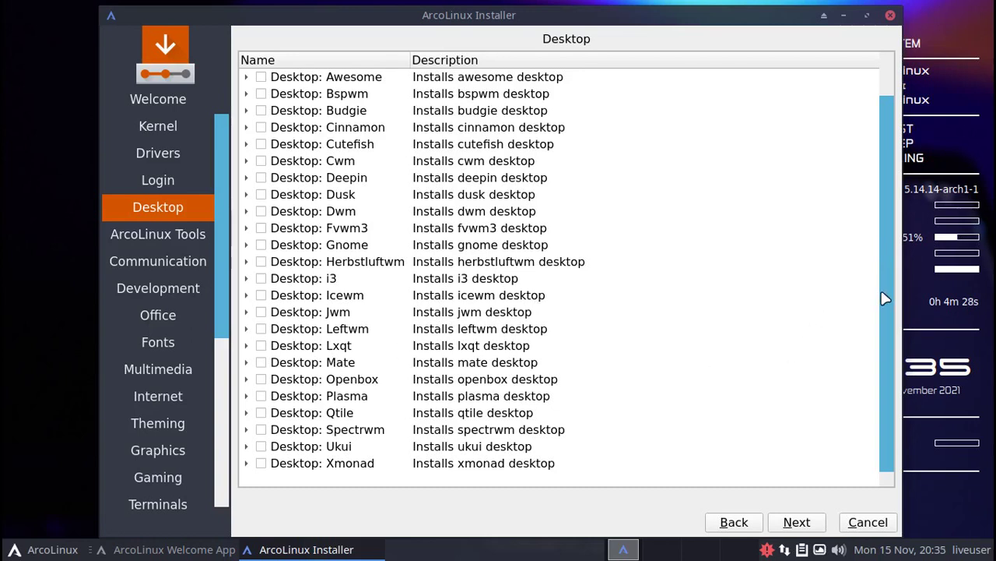
scroll(885, 292, "up", 1)
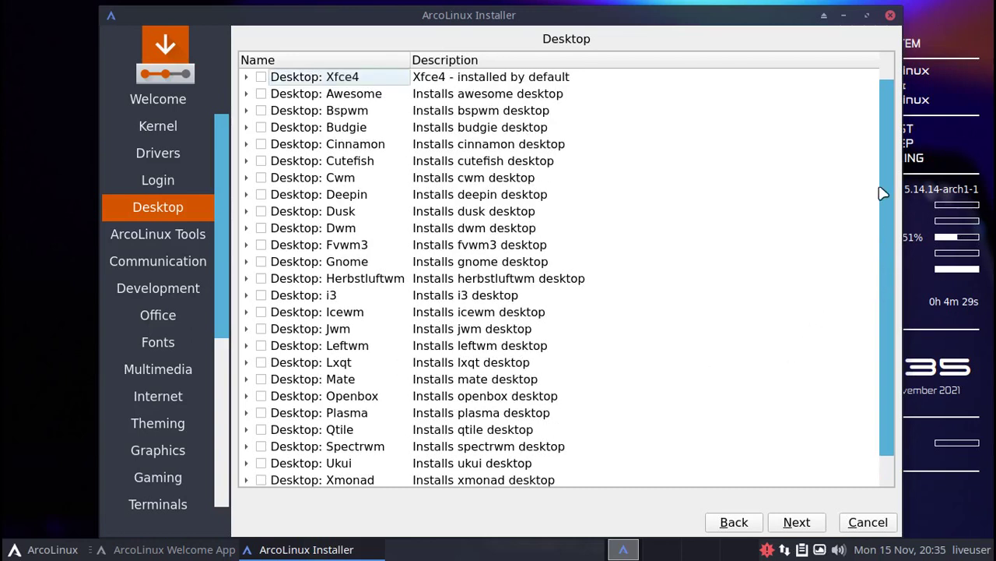
Keep the default Xfce4 desktop, and continue past ArcoLinux Tools to the Communication page without adding packages
left_click(483, 76)
left_click(797, 521)
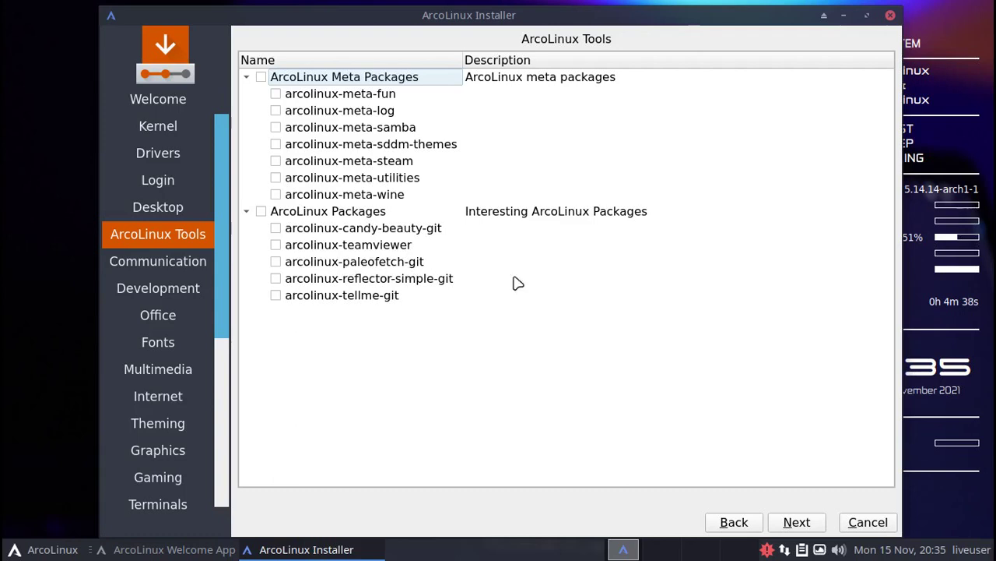
left_click(790, 522)
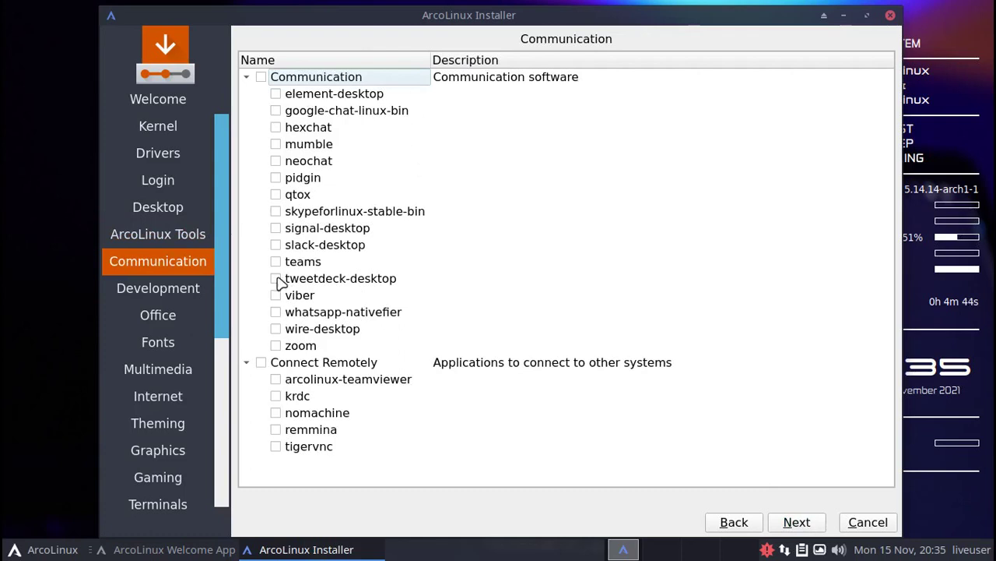
Select slack-desktop, teams and zoom for installation, and continue to the Development page
left_click(276, 345)
left_click(276, 245)
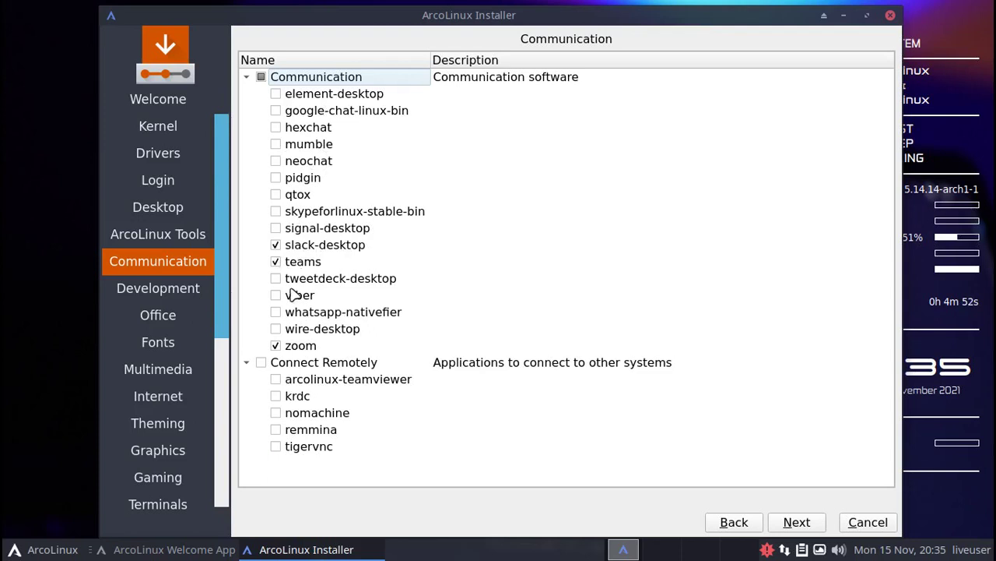
left_click(795, 523)
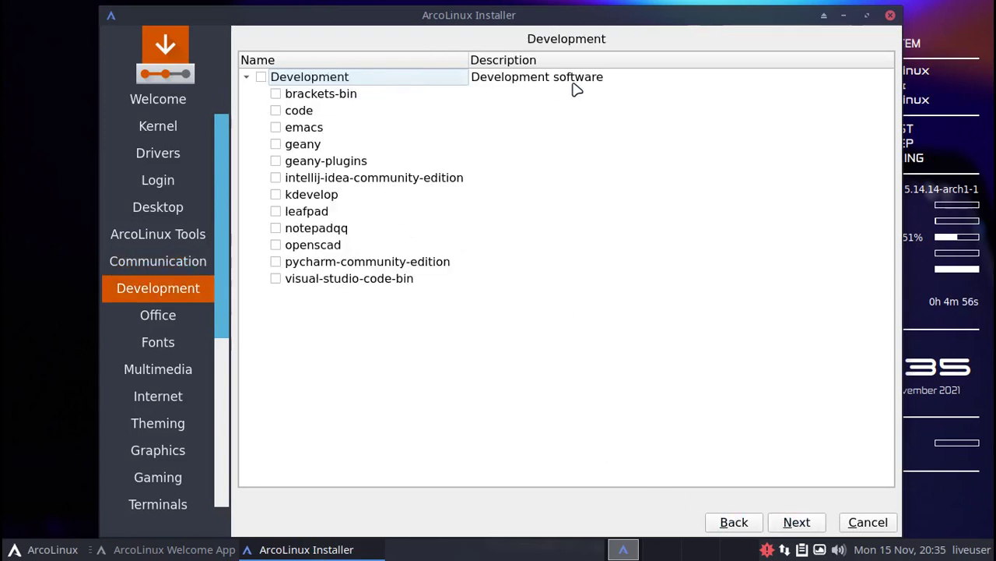
Review development packages such as visual-studio-code-bin, pycharm-community-edition, intellij-idea-community-edition, code and emacs, and continue to Office without selecting any
left_click(336, 282)
left_click(340, 262)
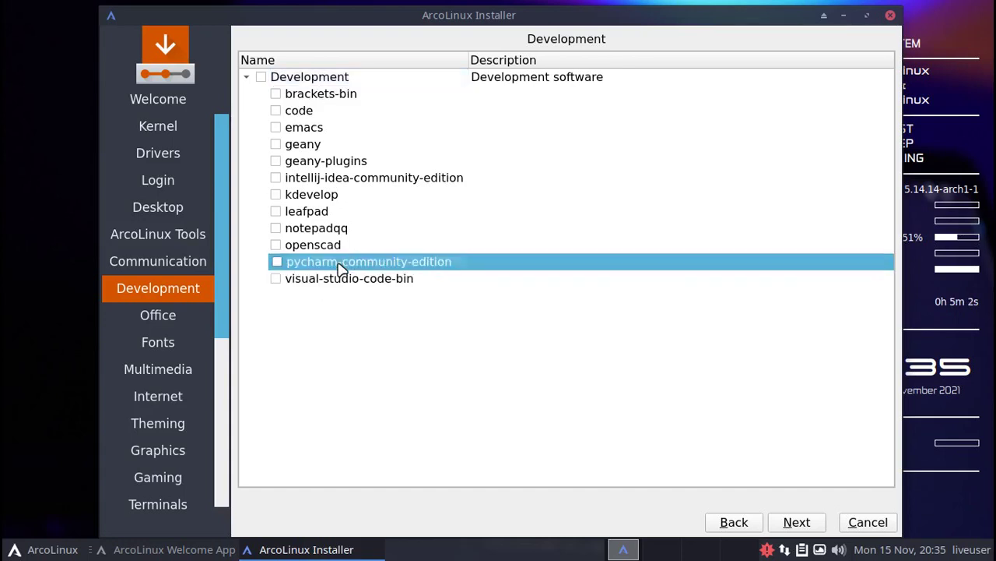
left_click(333, 182)
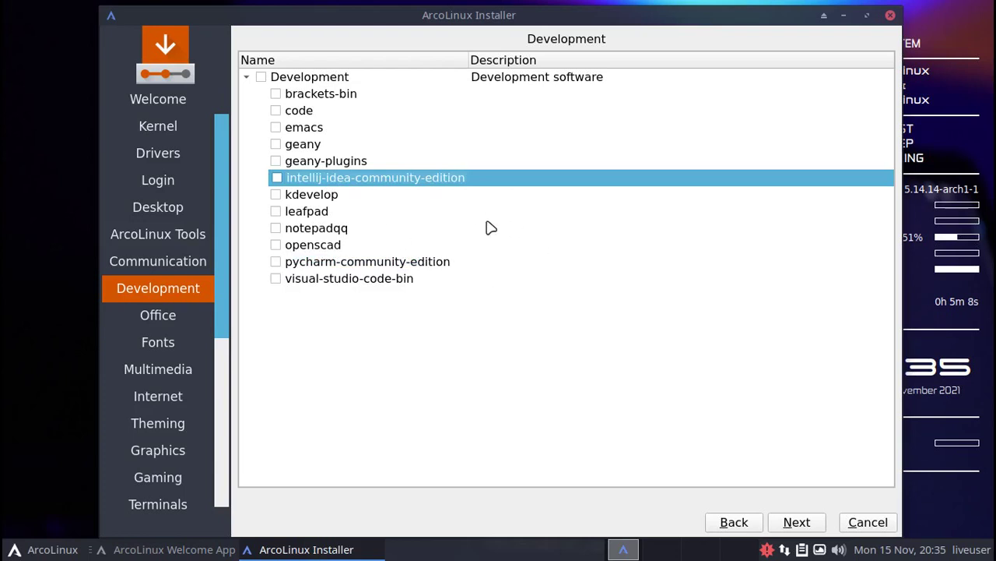
left_click(311, 118)
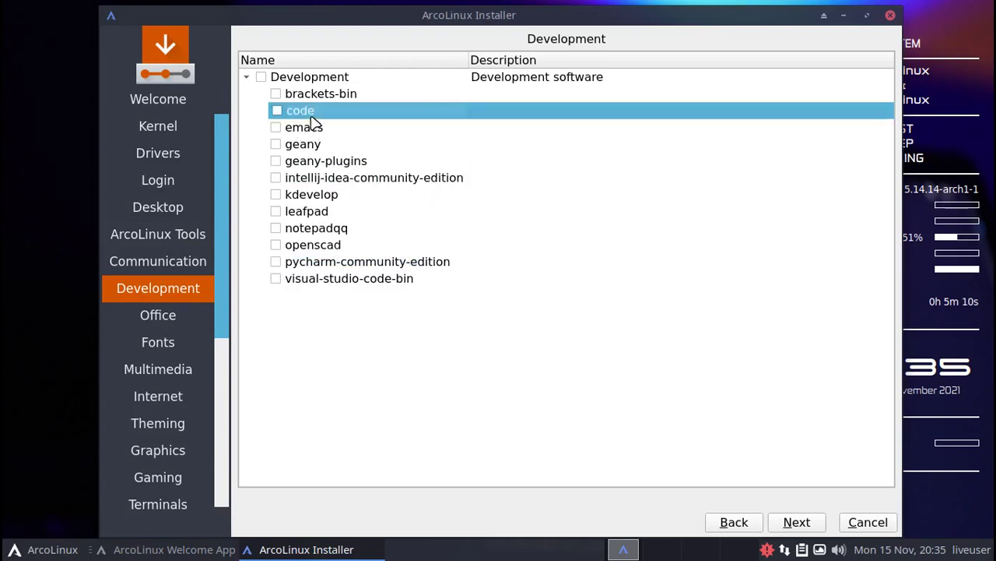
left_click(347, 284)
left_click(322, 127)
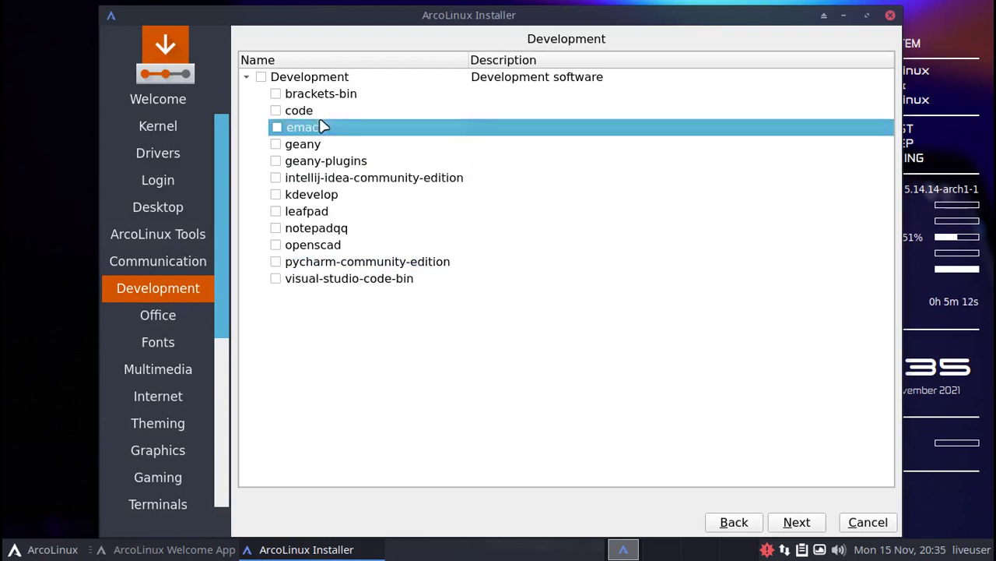
left_click(333, 114)
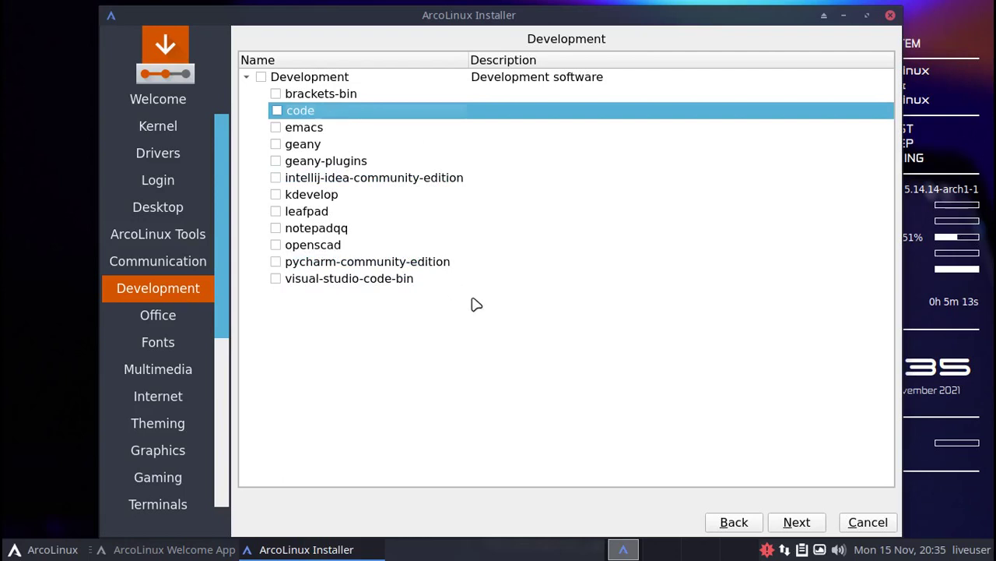
left_click(803, 525)
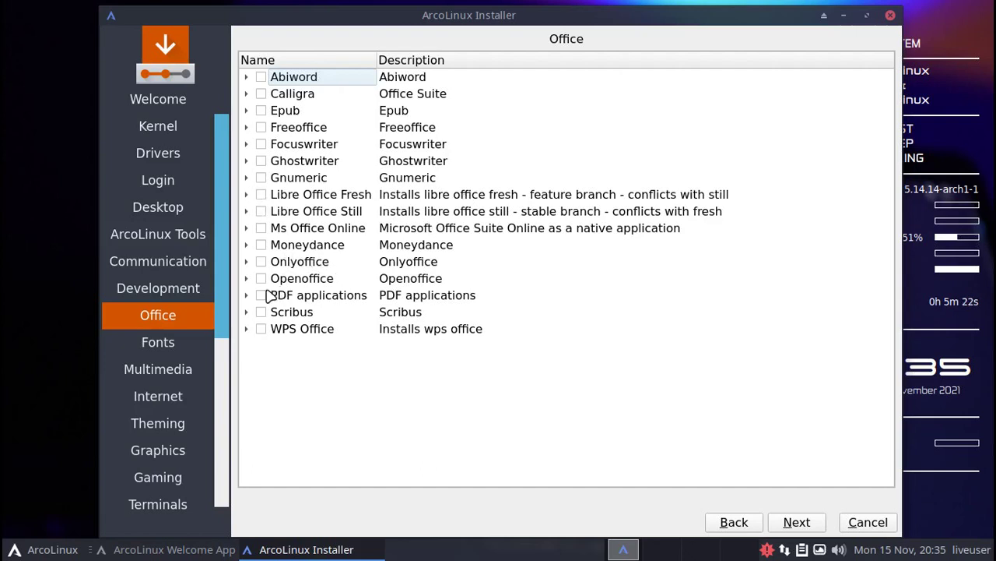
Review the WPS Office packages and the list of fonts, and continue to the Multimedia page without selecting any
left_click(246, 329)
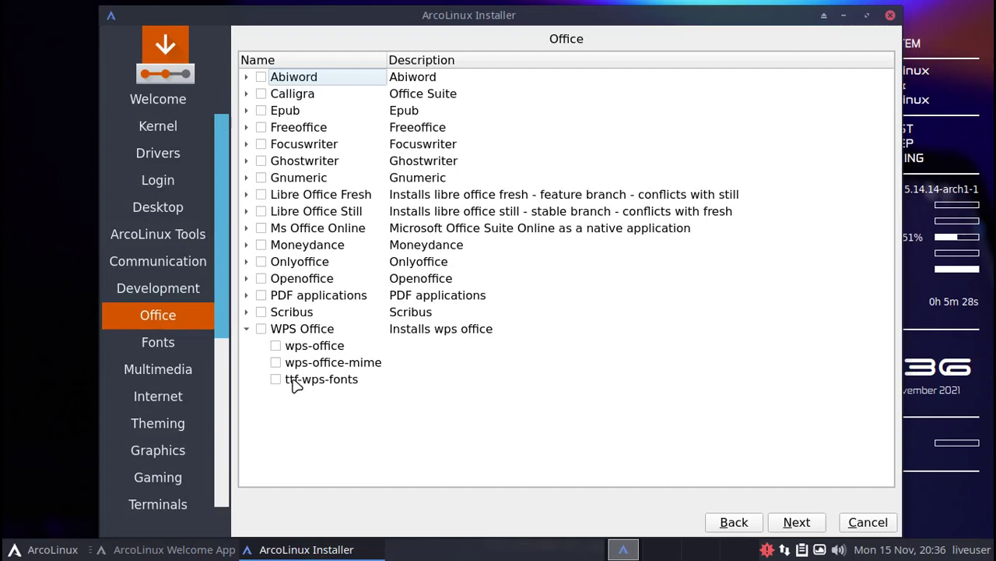
left_click(787, 525)
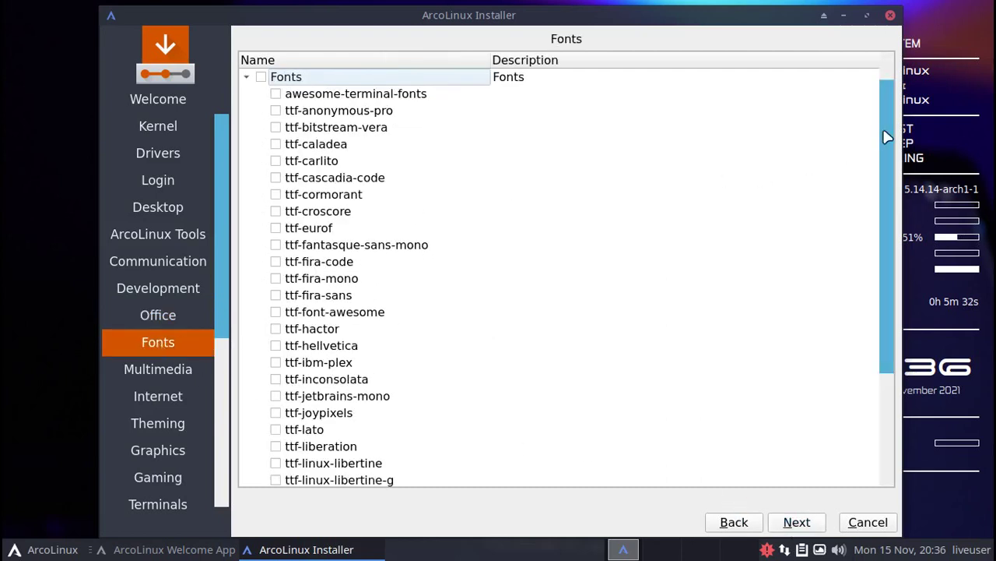
left_click_drag(887, 137, 875, 238)
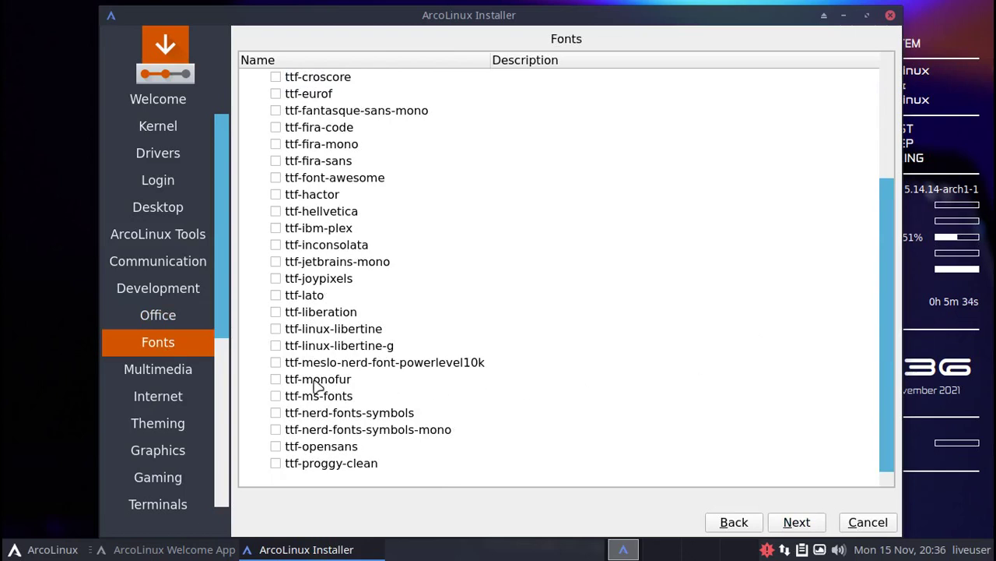
left_click(274, 399)
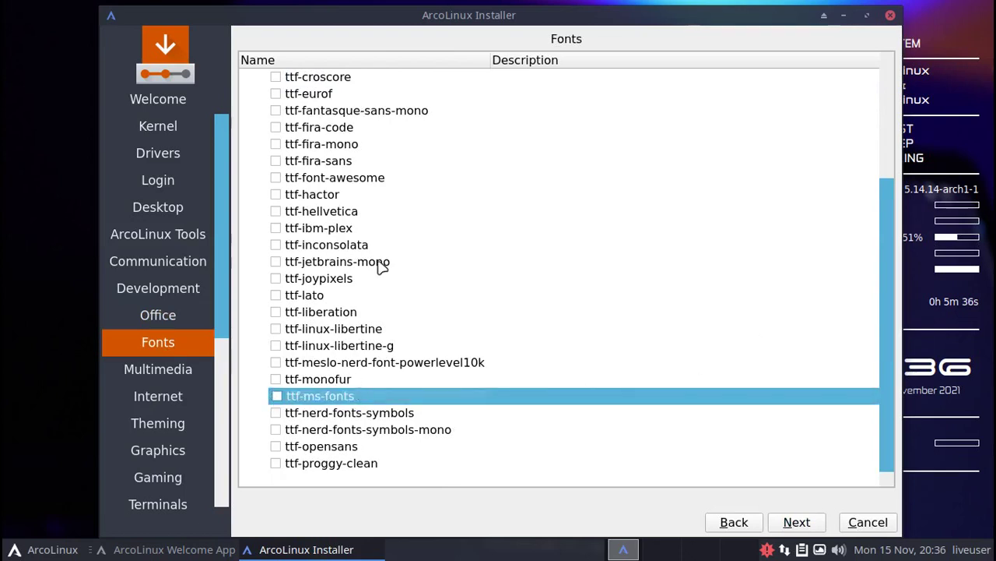
scroll(404, 319, "up", 3)
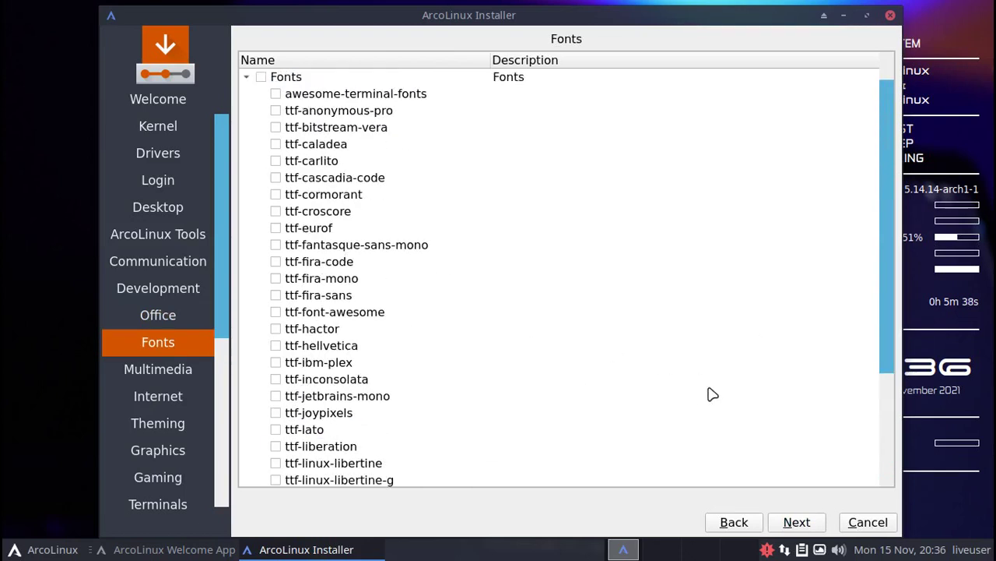
left_click_drag(883, 351, 884, 462)
left_click(791, 523)
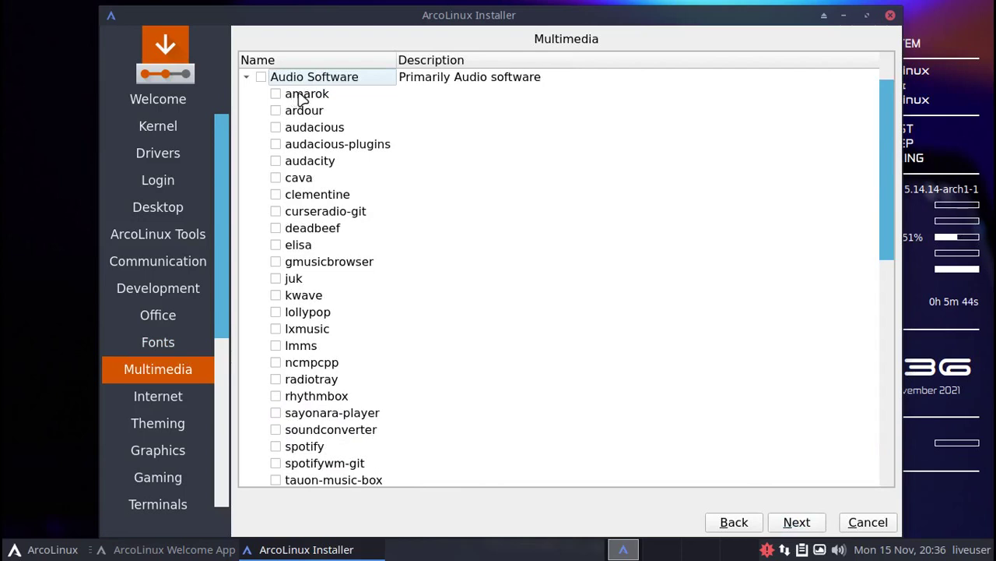
Review multimedia packages such as audacity, rhythmbox, kazam, kdenlive, spotify and youtube-dl-gui-git, and continue to Internet without selecting any
left_click(325, 161)
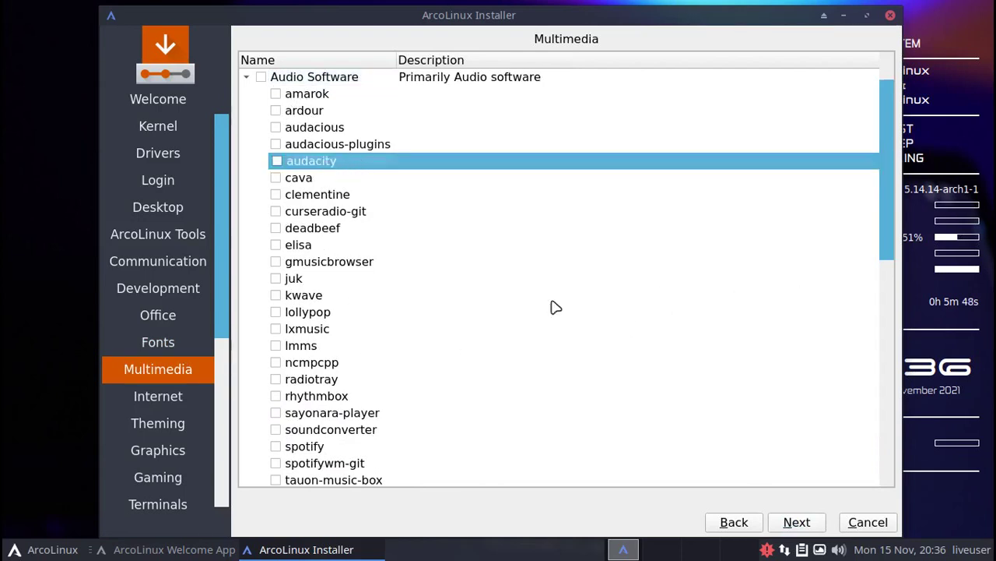
left_click(317, 395)
left_click_drag(888, 214, 869, 452)
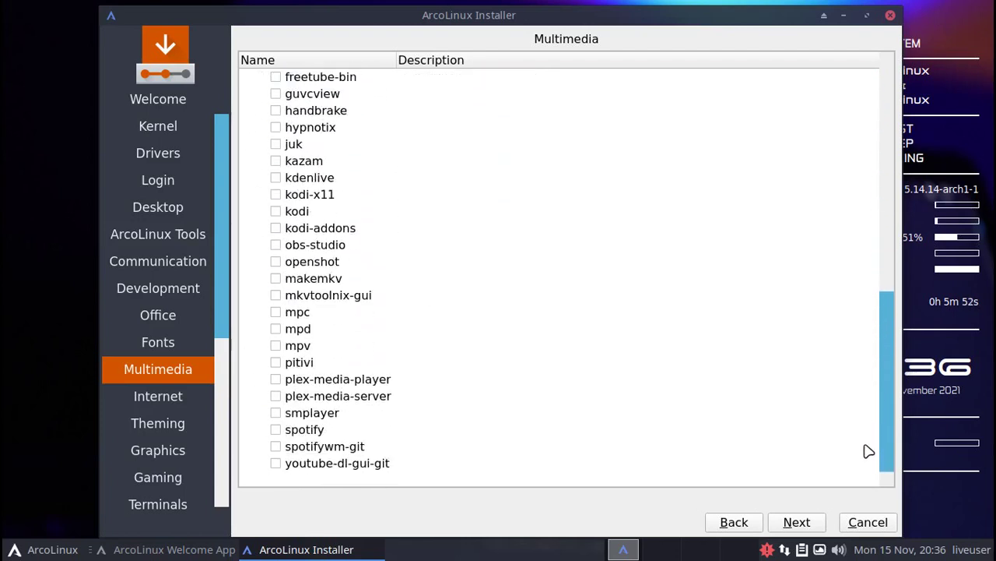
left_click(310, 164)
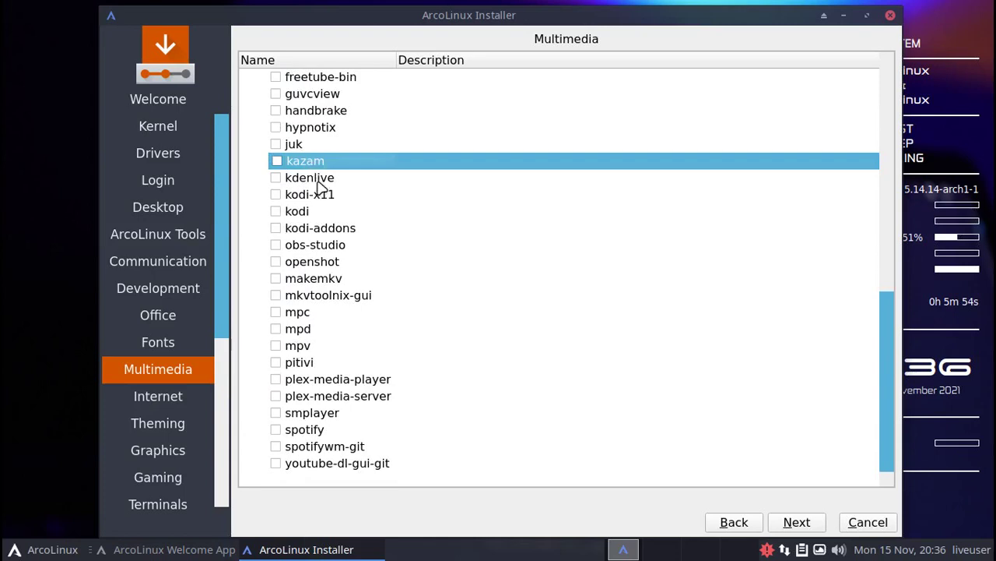
left_click(316, 181)
left_click(311, 430)
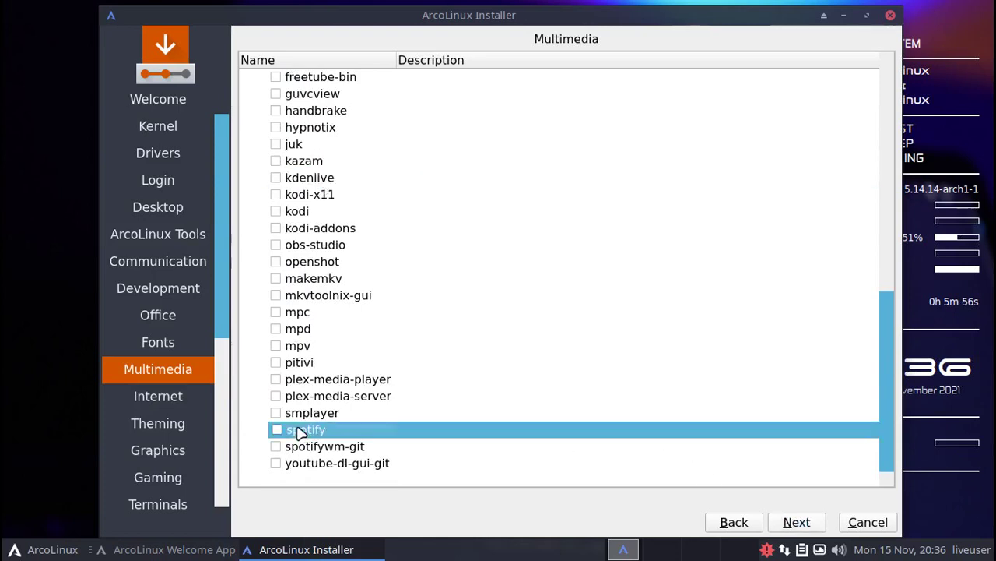
left_click(345, 465)
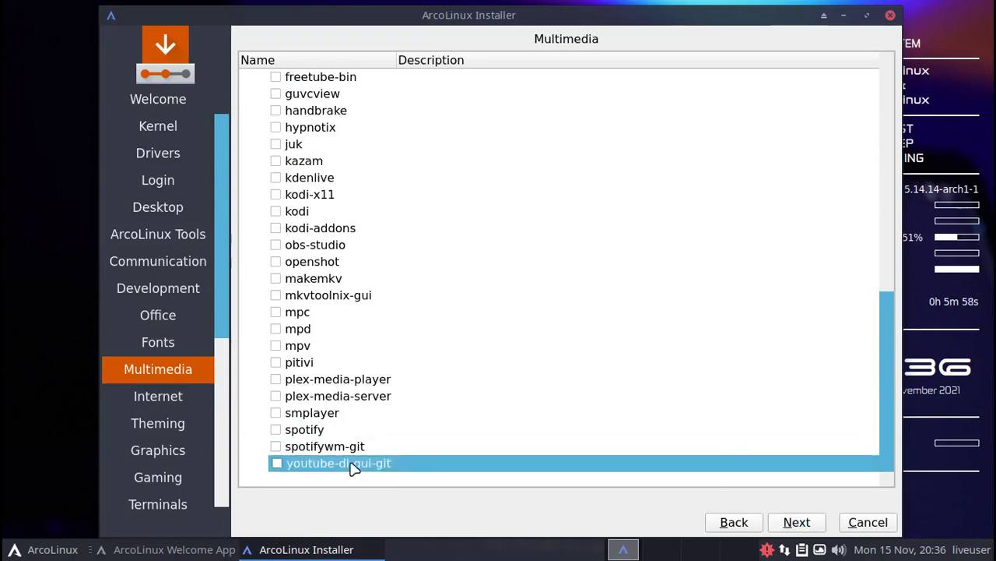
left_click(794, 520)
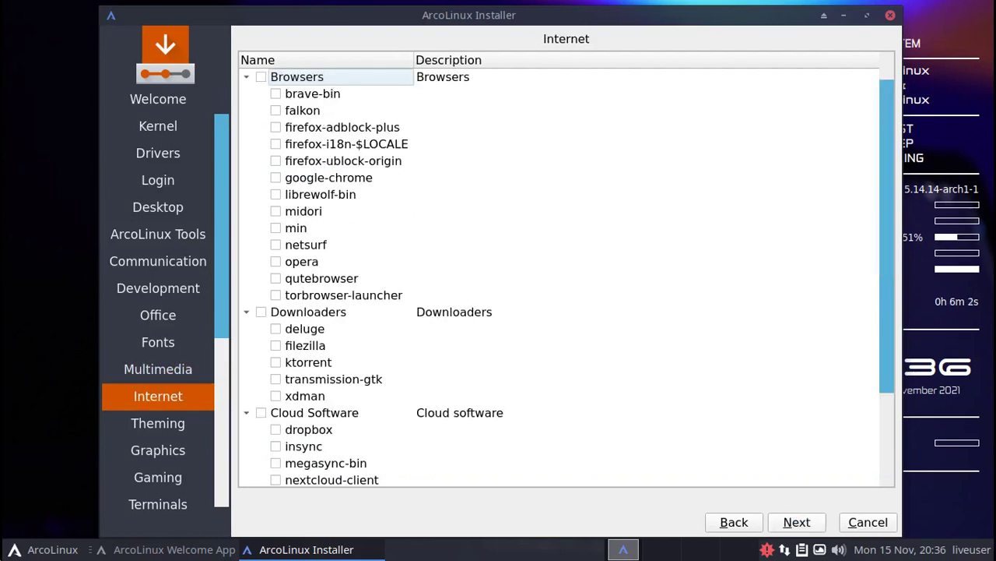
Select google-chrome for installation, look through the other browsers and the downloaders, and continue to the Theming page
left_click(276, 179)
left_click(310, 263)
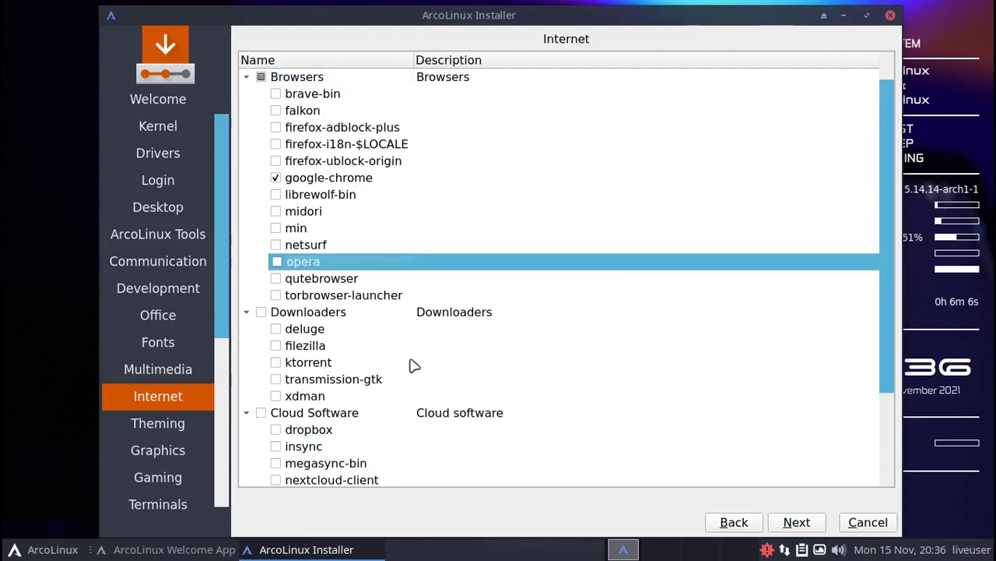
scroll(343, 311, "down", 1)
left_click(312, 282)
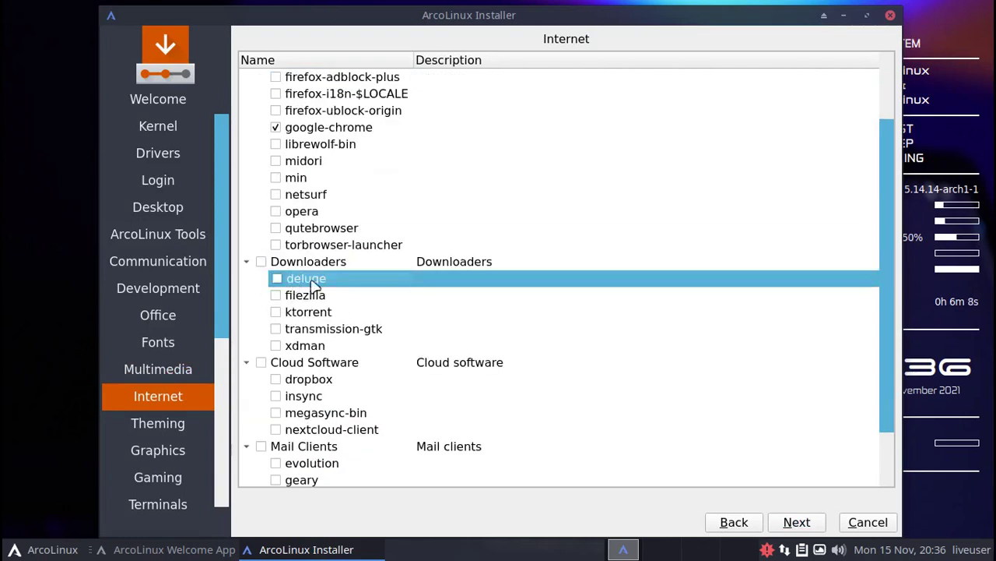
left_click_drag(889, 274, 890, 315)
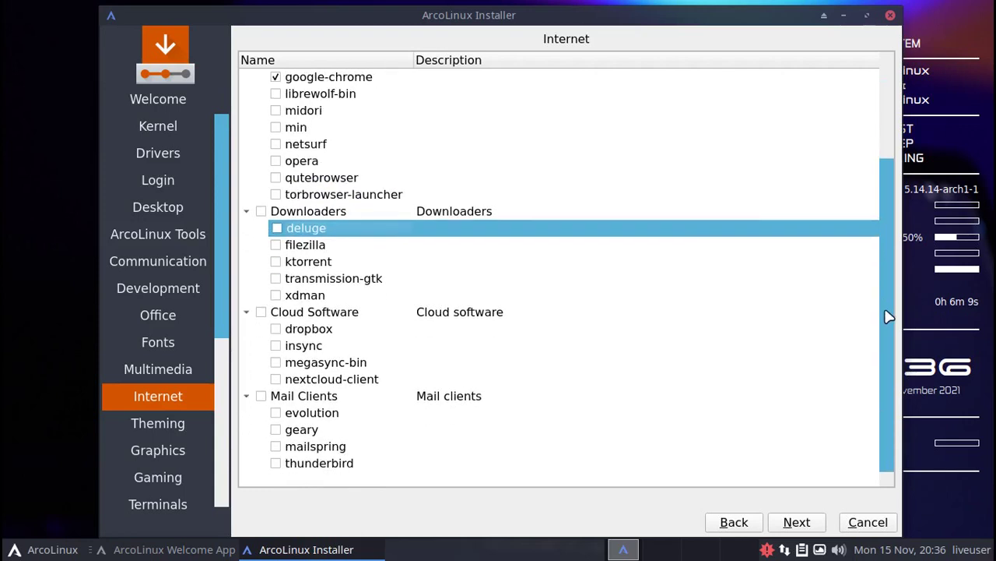
left_click(294, 296)
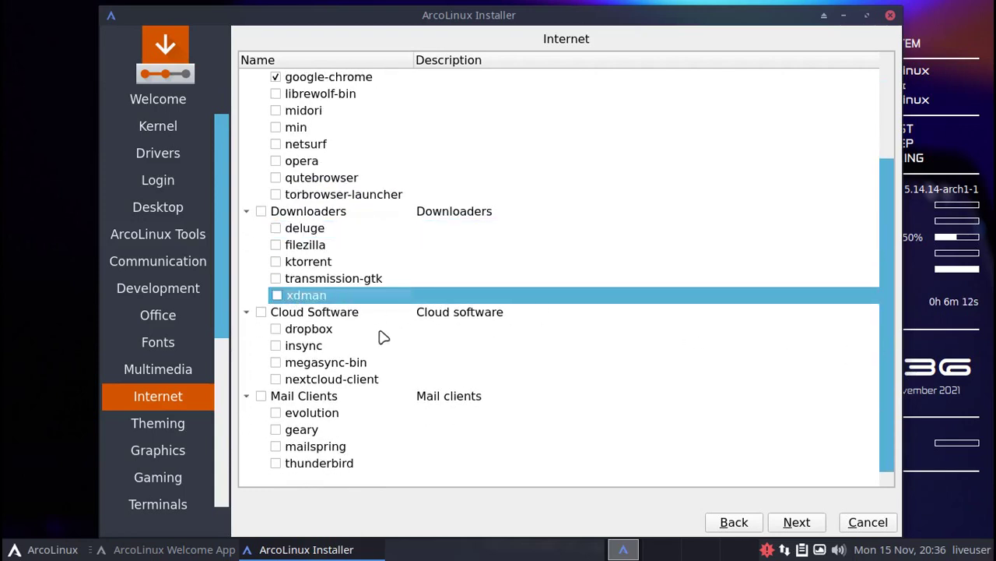
left_click(798, 523)
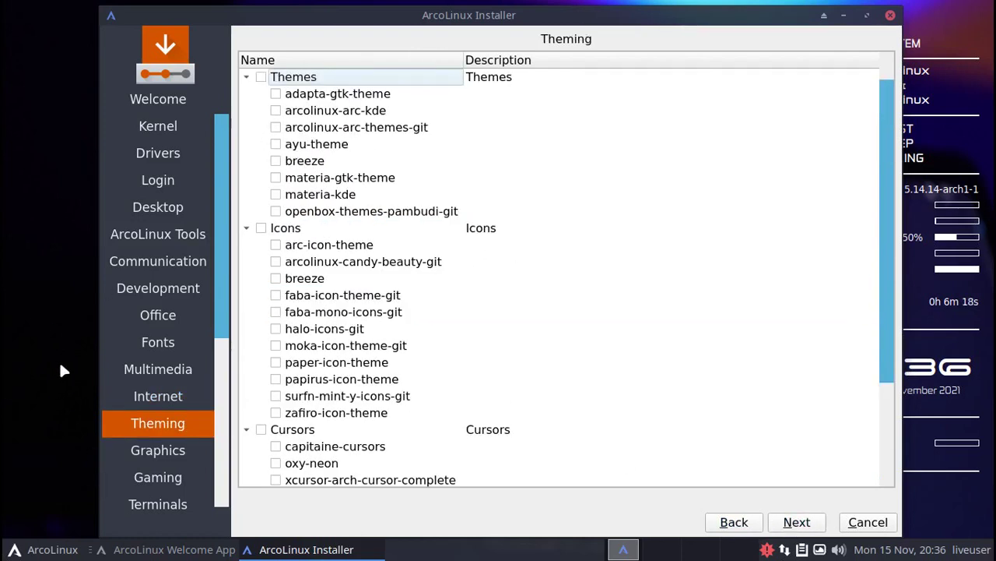
Look through the Theming, Graphics and Gaming packages without selecting any, and continue to the Terminals page
left_click_drag(895, 245, 889, 351)
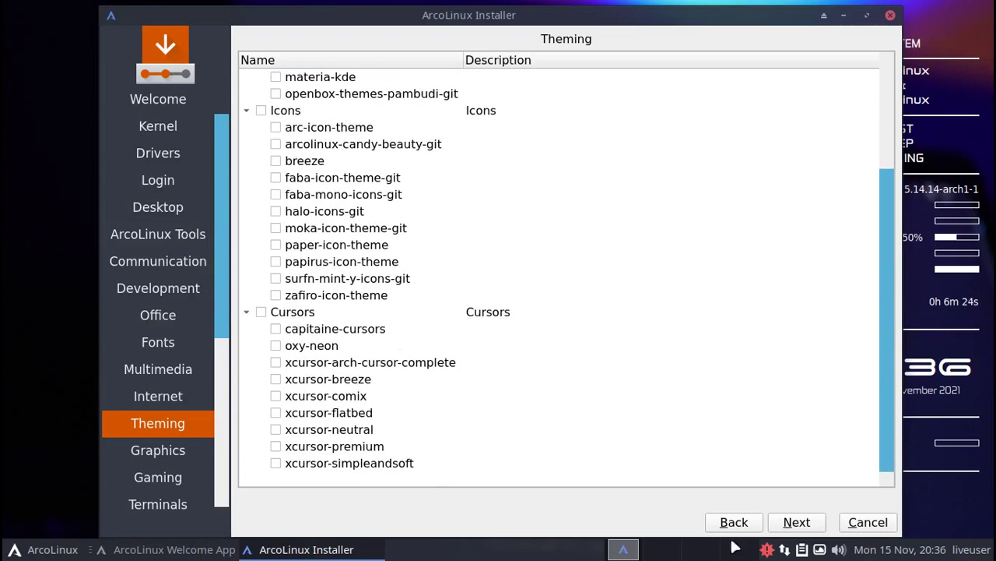
left_click(796, 521)
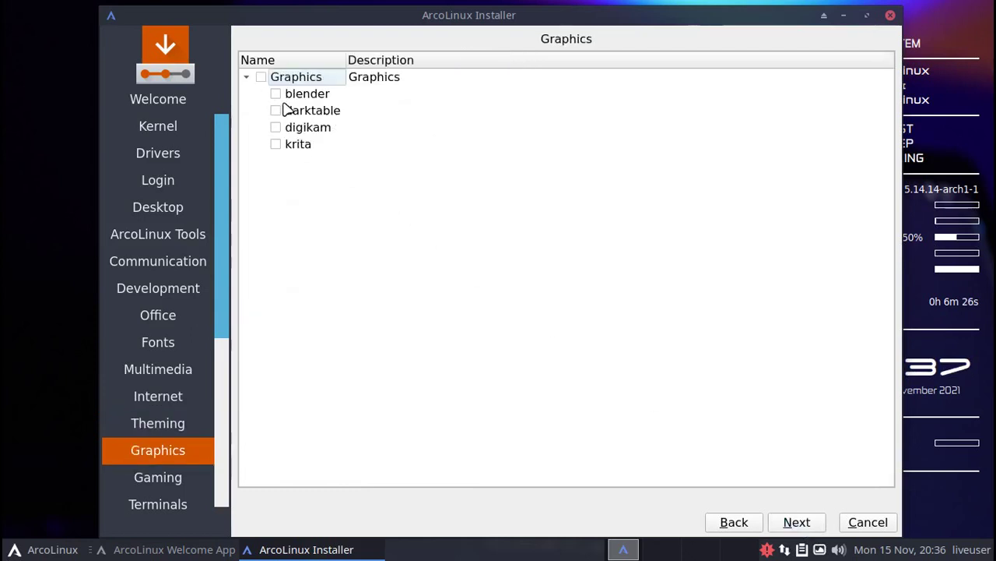
left_click(799, 523)
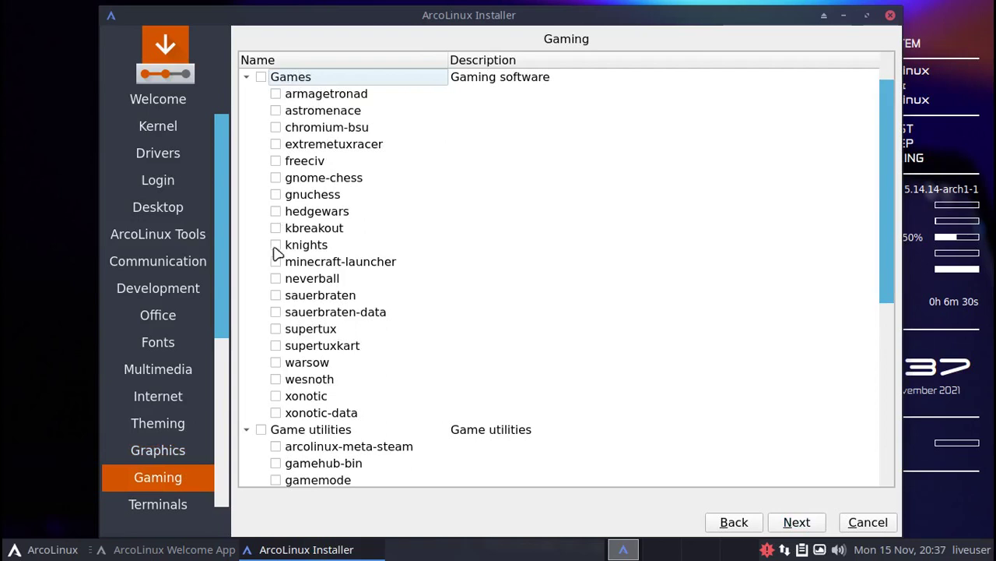
scroll(285, 348, "down", 1)
left_click_drag(887, 267, 892, 433)
left_click(794, 529)
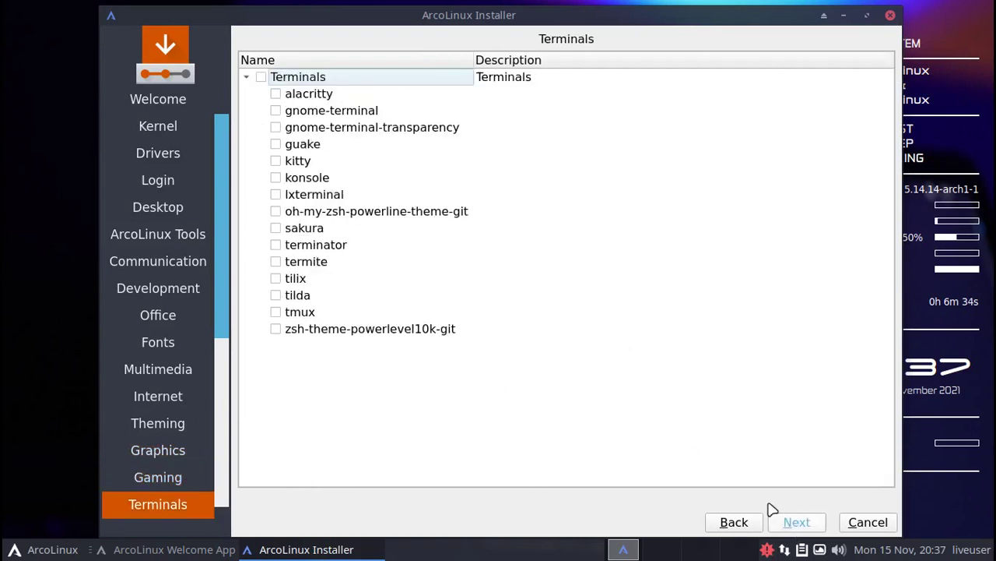
Look through the Terminals, Filemanagers and Usb Utilities pages without selecting anything, and continue to Utilities
left_click(807, 525)
left_click(803, 522)
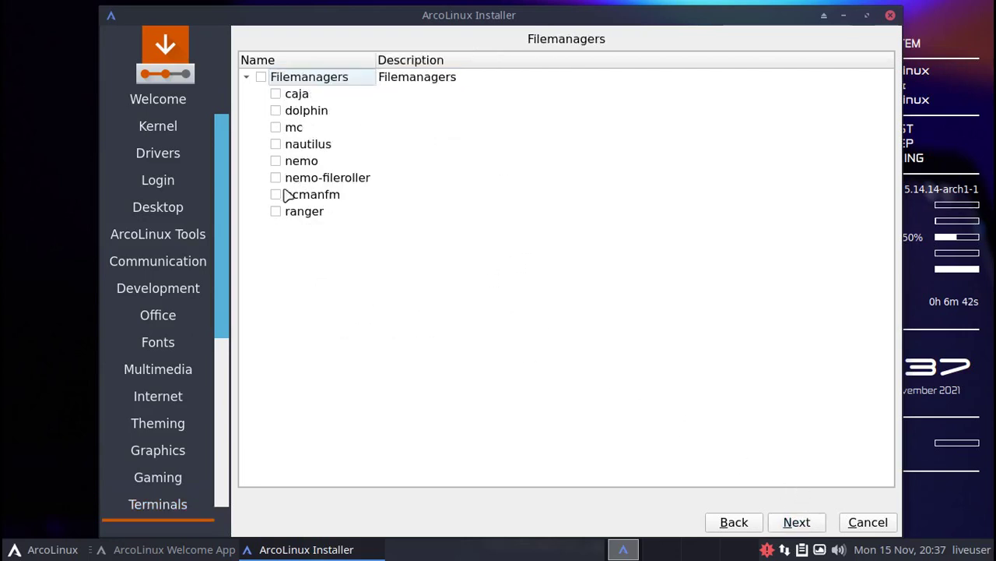
left_click(788, 523)
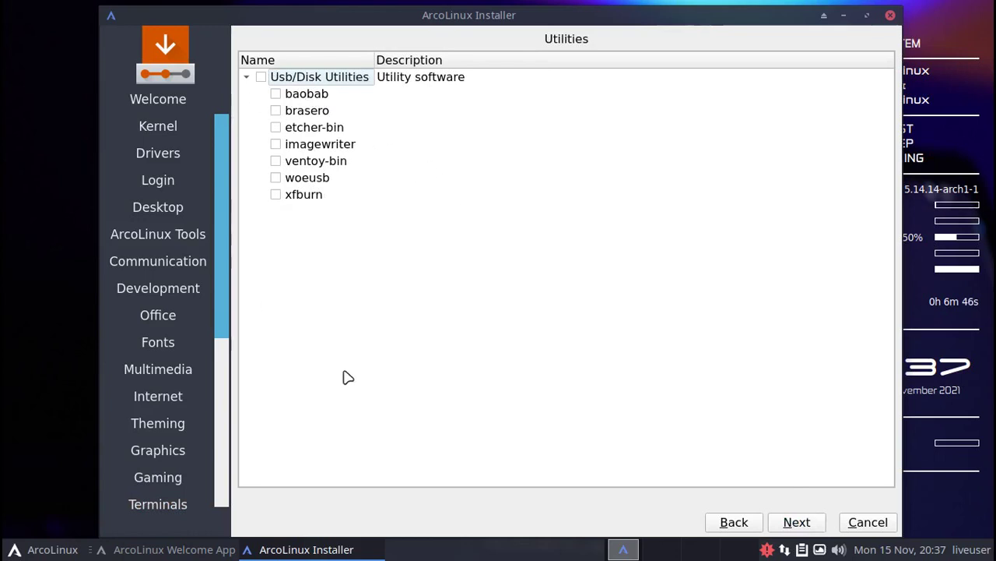
left_click_drag(226, 292, 222, 462)
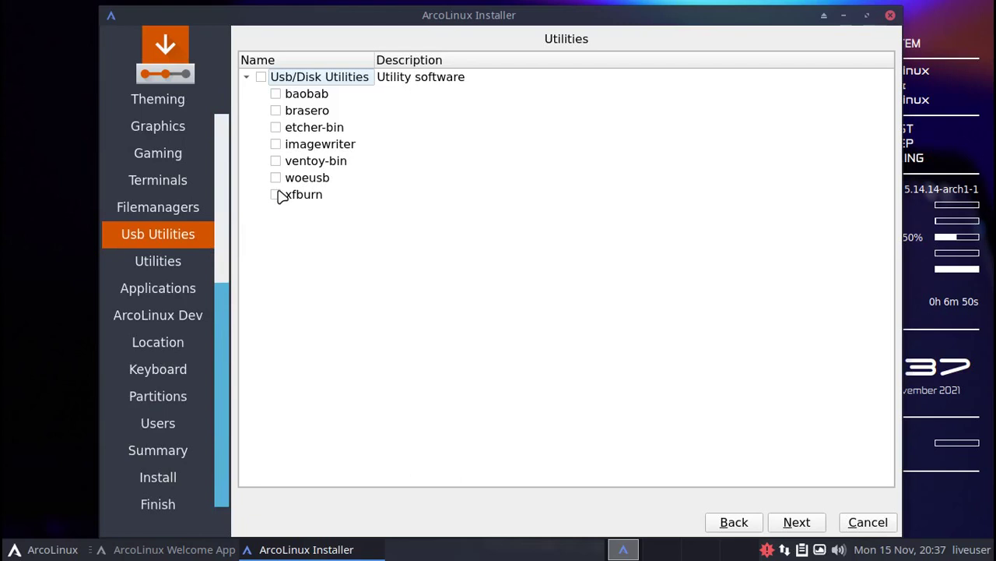
left_click(797, 522)
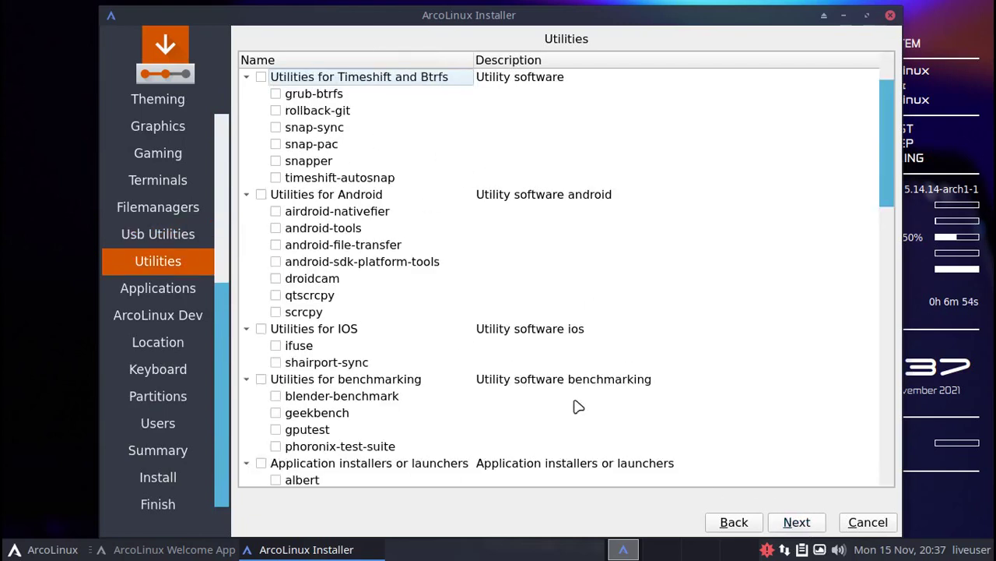
Continue past Utilities, Applications and ArcoLinux Dev to the Location page without selecting any packages
left_click(796, 522)
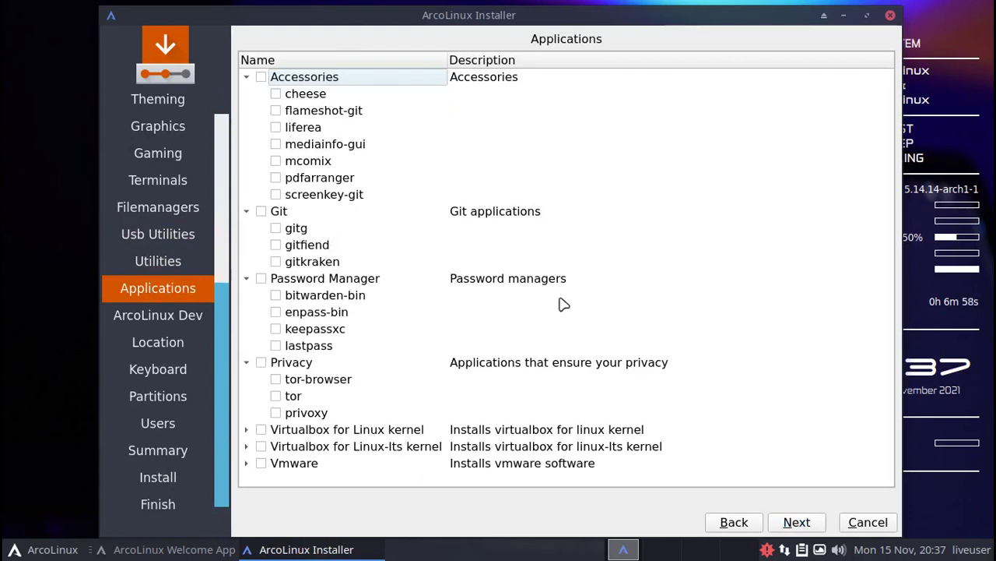
left_click(253, 433)
left_click(797, 528)
left_click(801, 522)
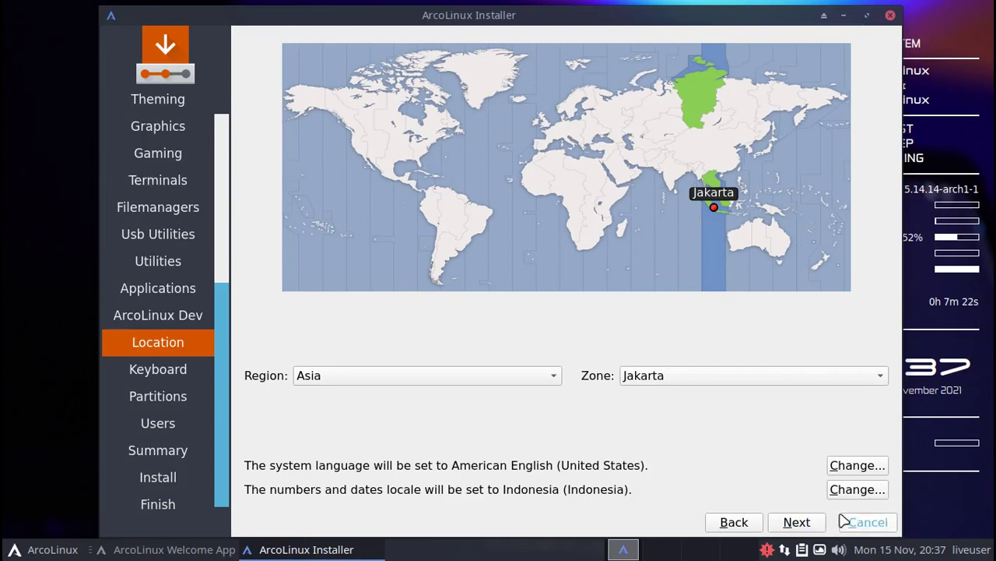
Look over the list of installer stages once more, and cancel the installation, confirming that the installer should quit
scroll(225, 272, "up", 4)
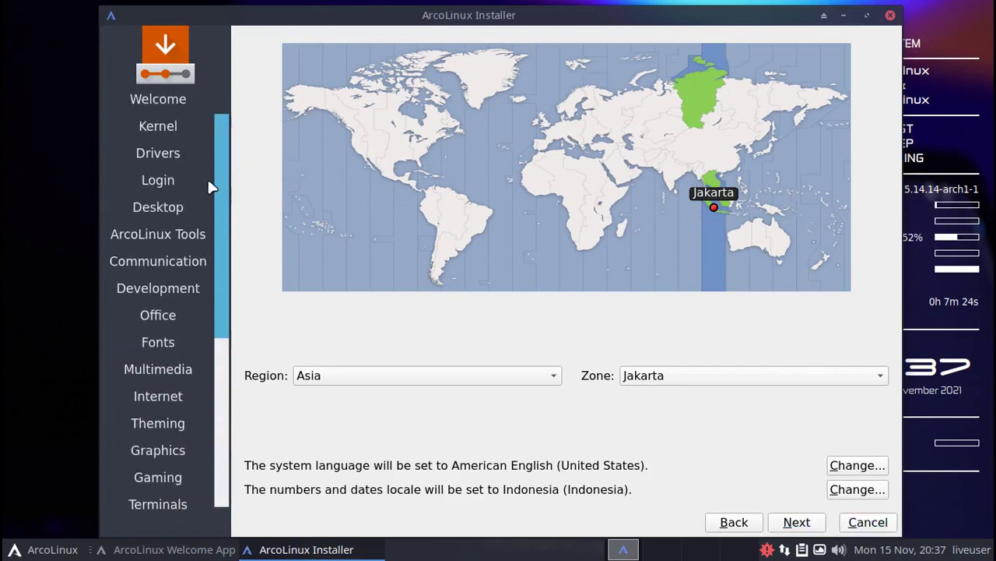
left_click_drag(223, 200, 218, 278)
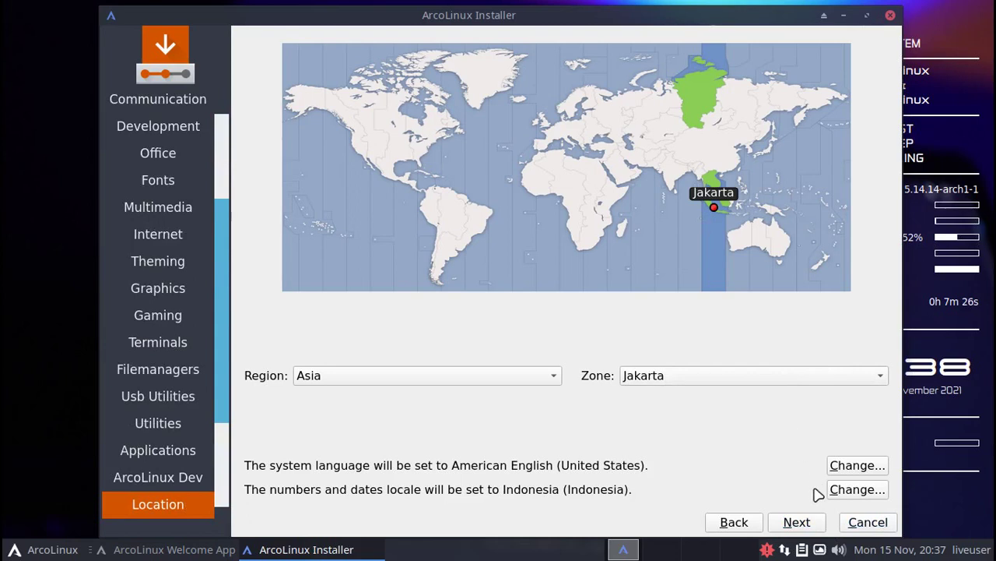
mouse_move(872, 548)
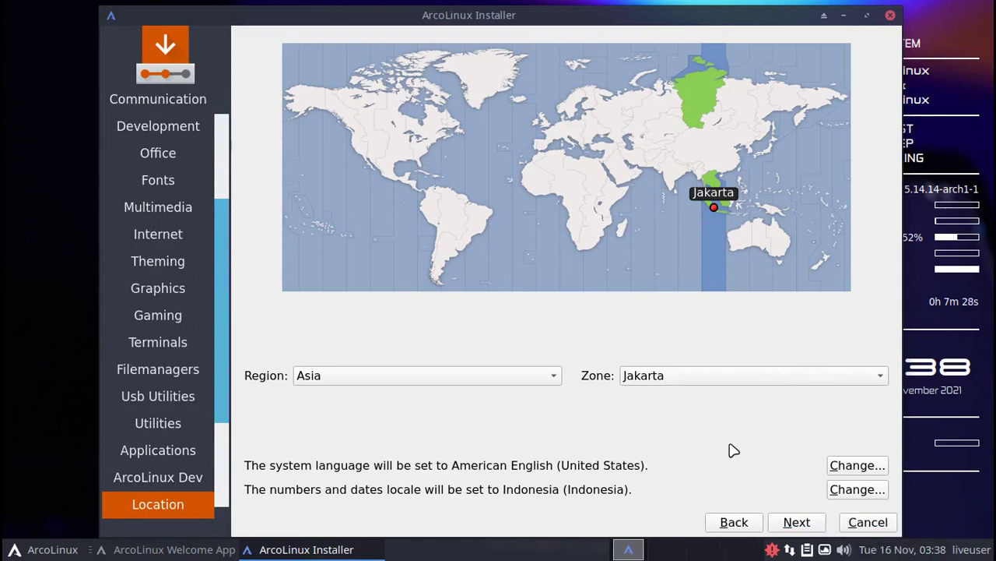
left_click(876, 523)
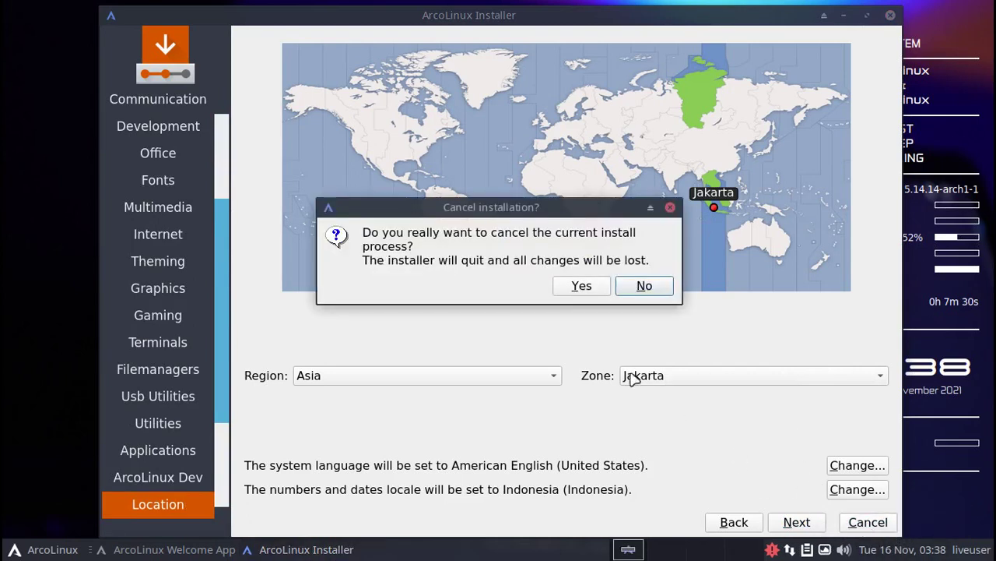
left_click(585, 289)
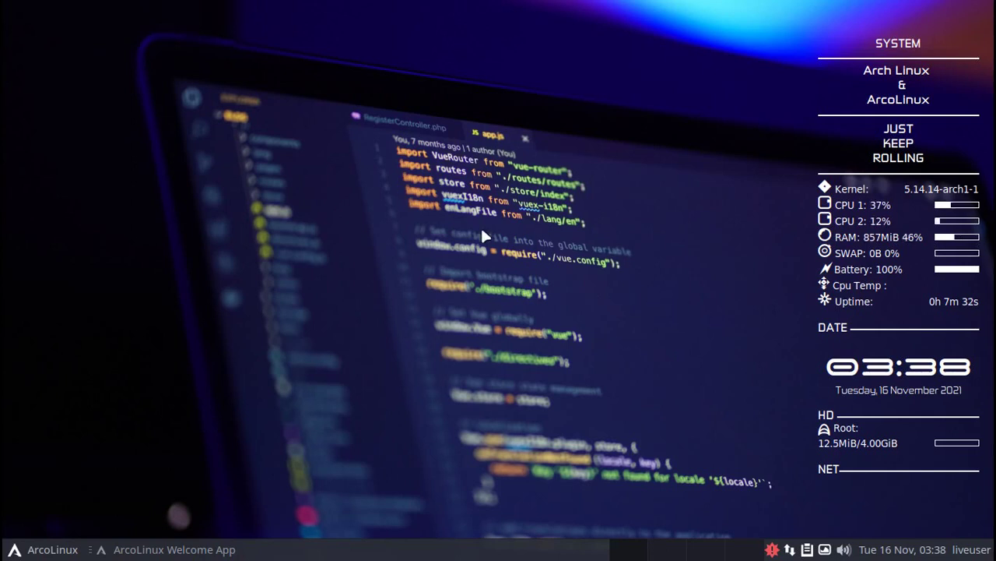
Open Xfce Terminal, clear its output, and run gcc and g++ to check for the preinstalled compilers
left_click(35, 549)
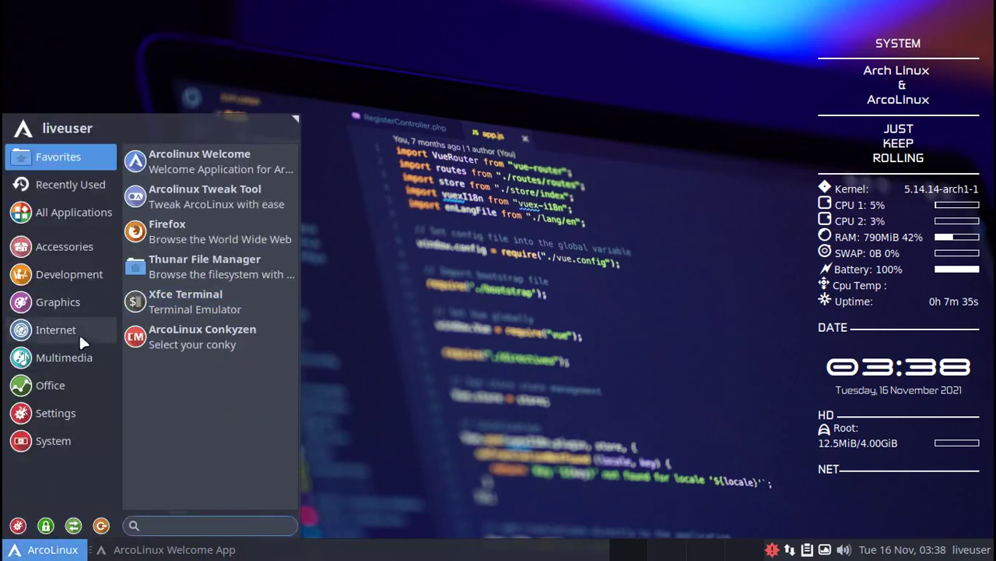
left_click(185, 301)
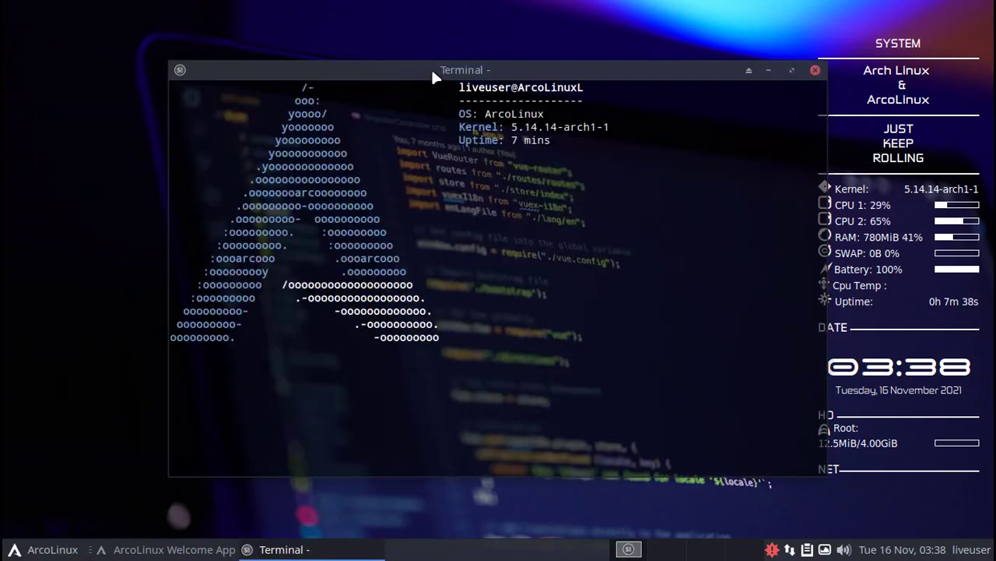
key("ctrl+l")
type("gcc")
key("Return")
type("g++")
key("Return")
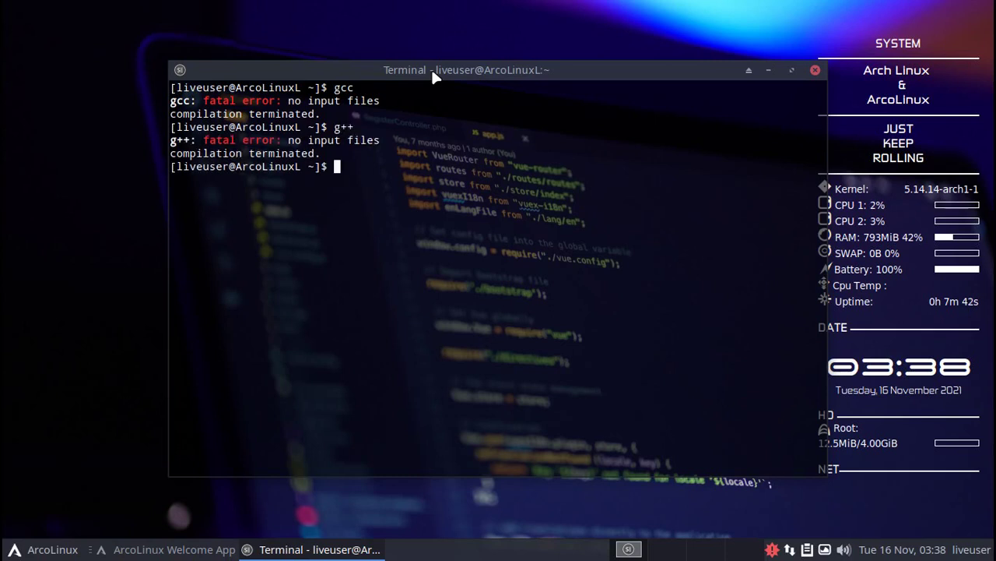
Check for Python, Ruby and PHP by running python3 and exiting its shell, running irb and php, and close the terminal
type("python3")
key("Return")
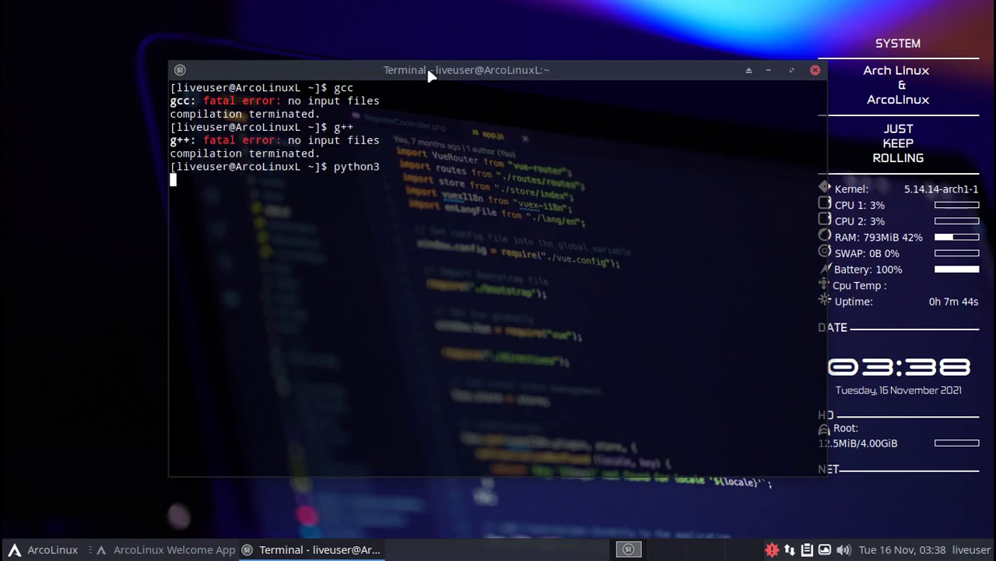
key("ctrl+d")
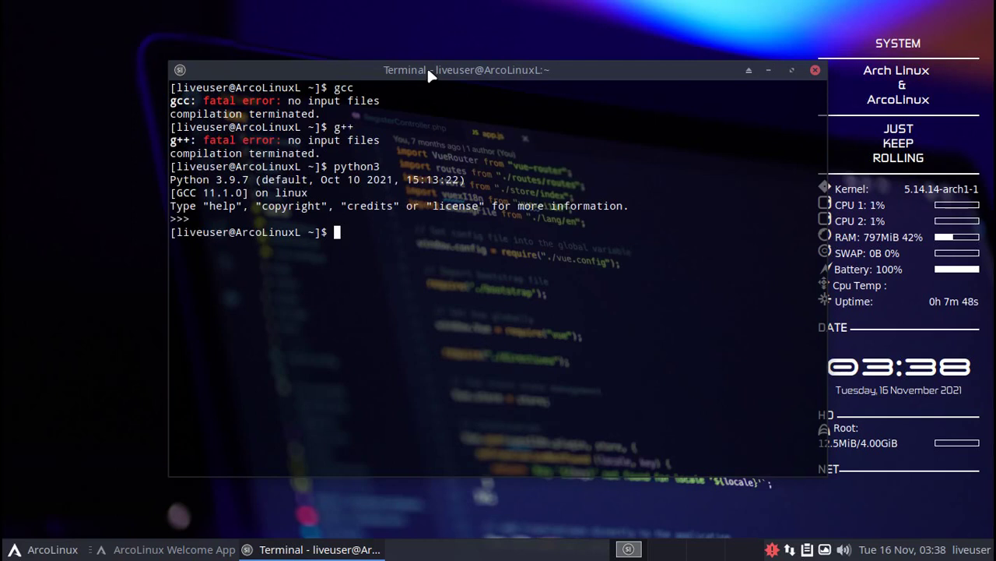
type("irb")
key("Return")
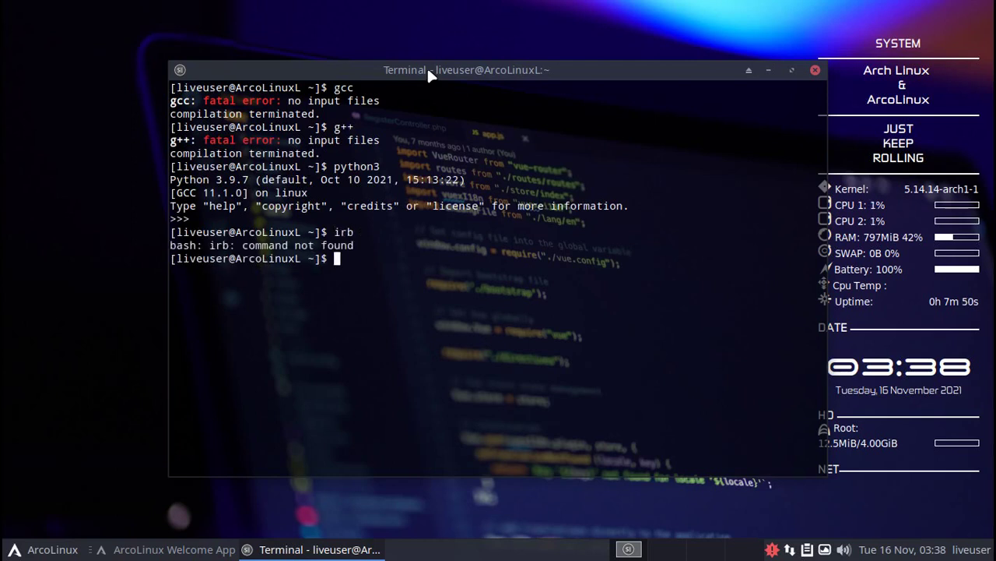
type("php")
key("Return")
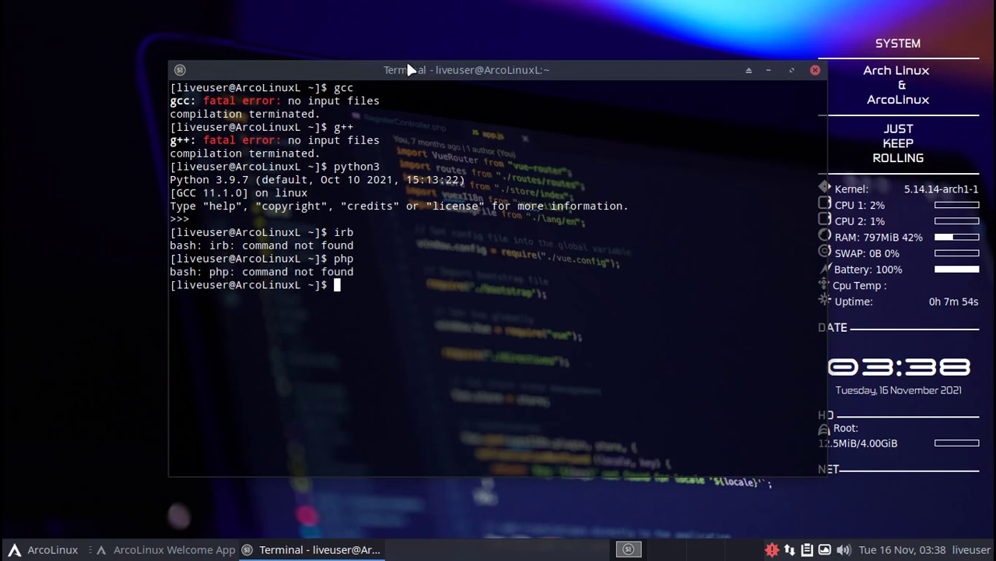
left_click(816, 69)
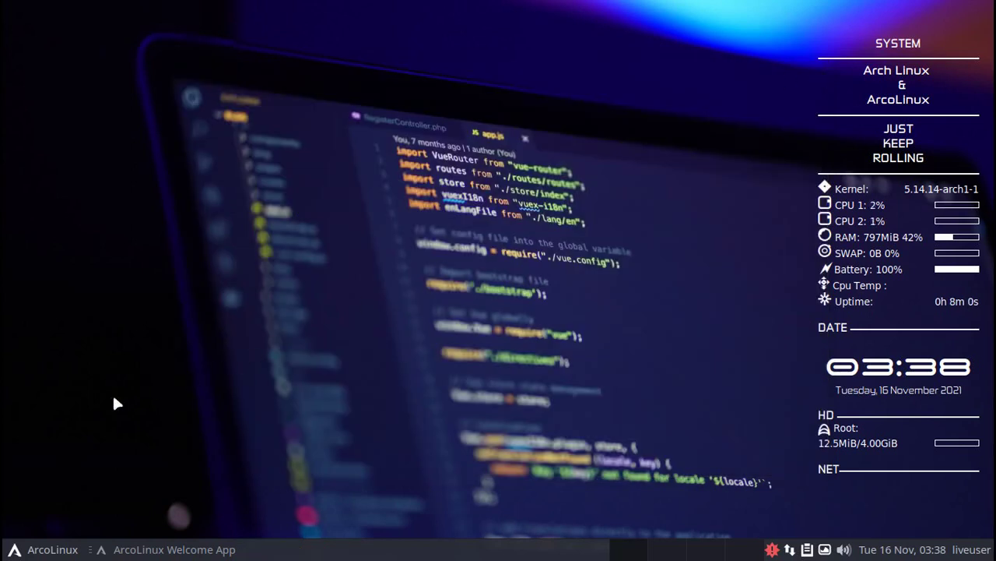
Enlarge the application launcher, look over the programs in the Development category, and close the launcher without starting any
left_click(31, 553)
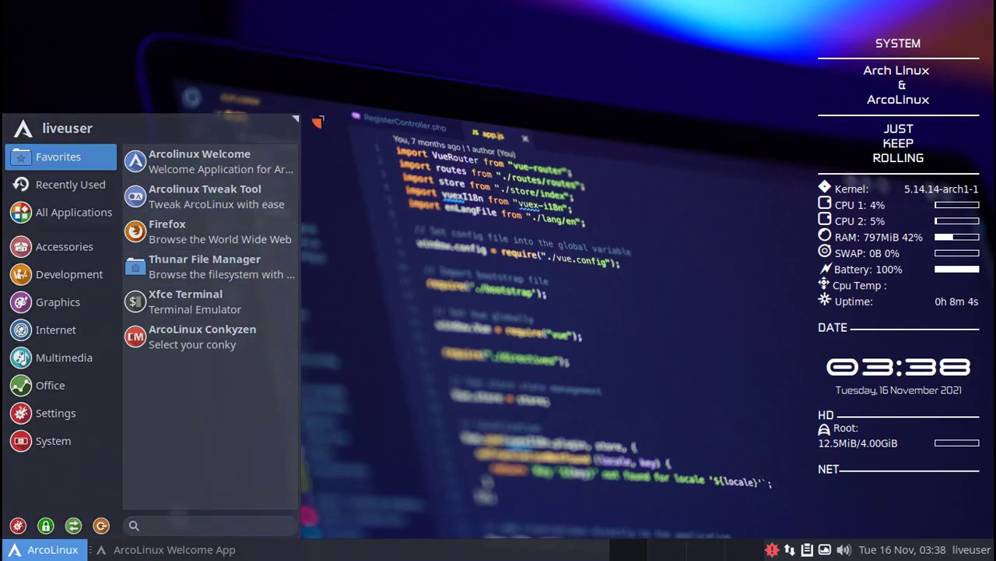
left_click_drag(292, 123, 461, 70)
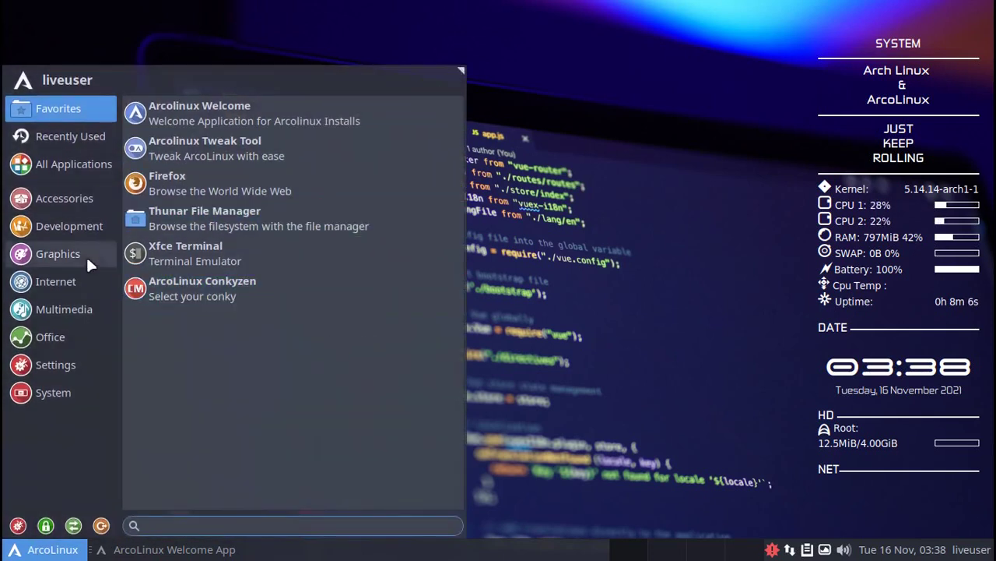
left_click(91, 197)
left_click(69, 218)
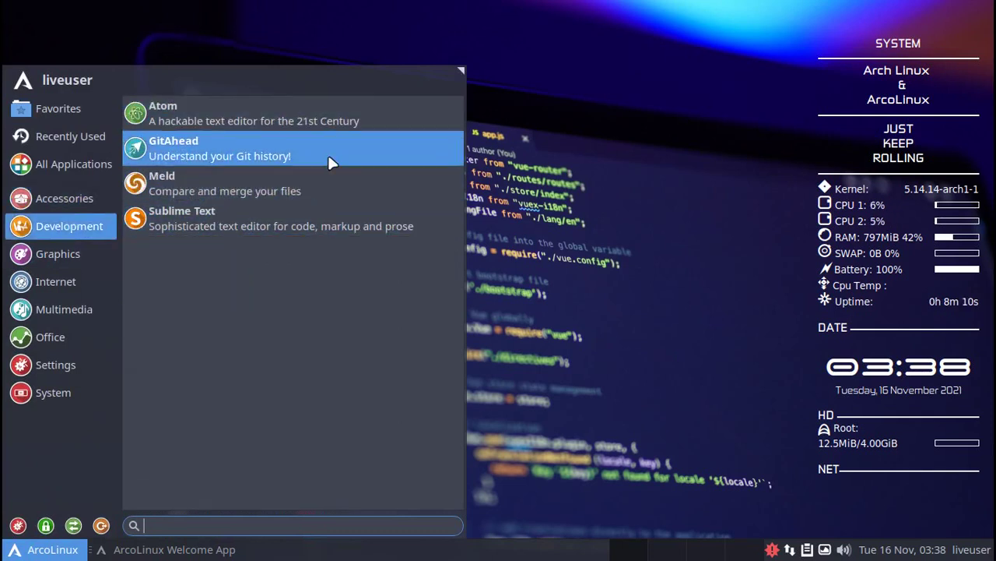
left_click(605, 246)
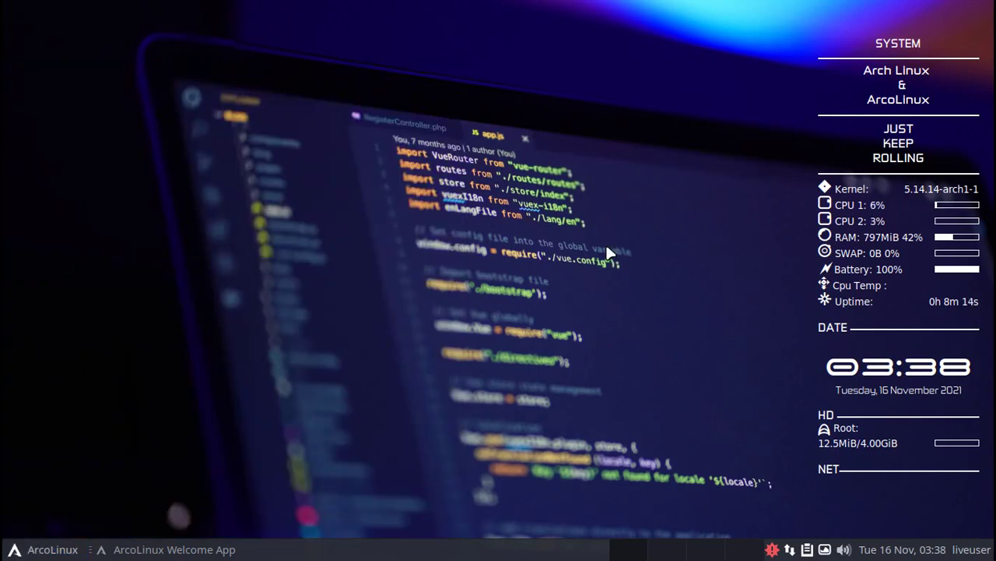